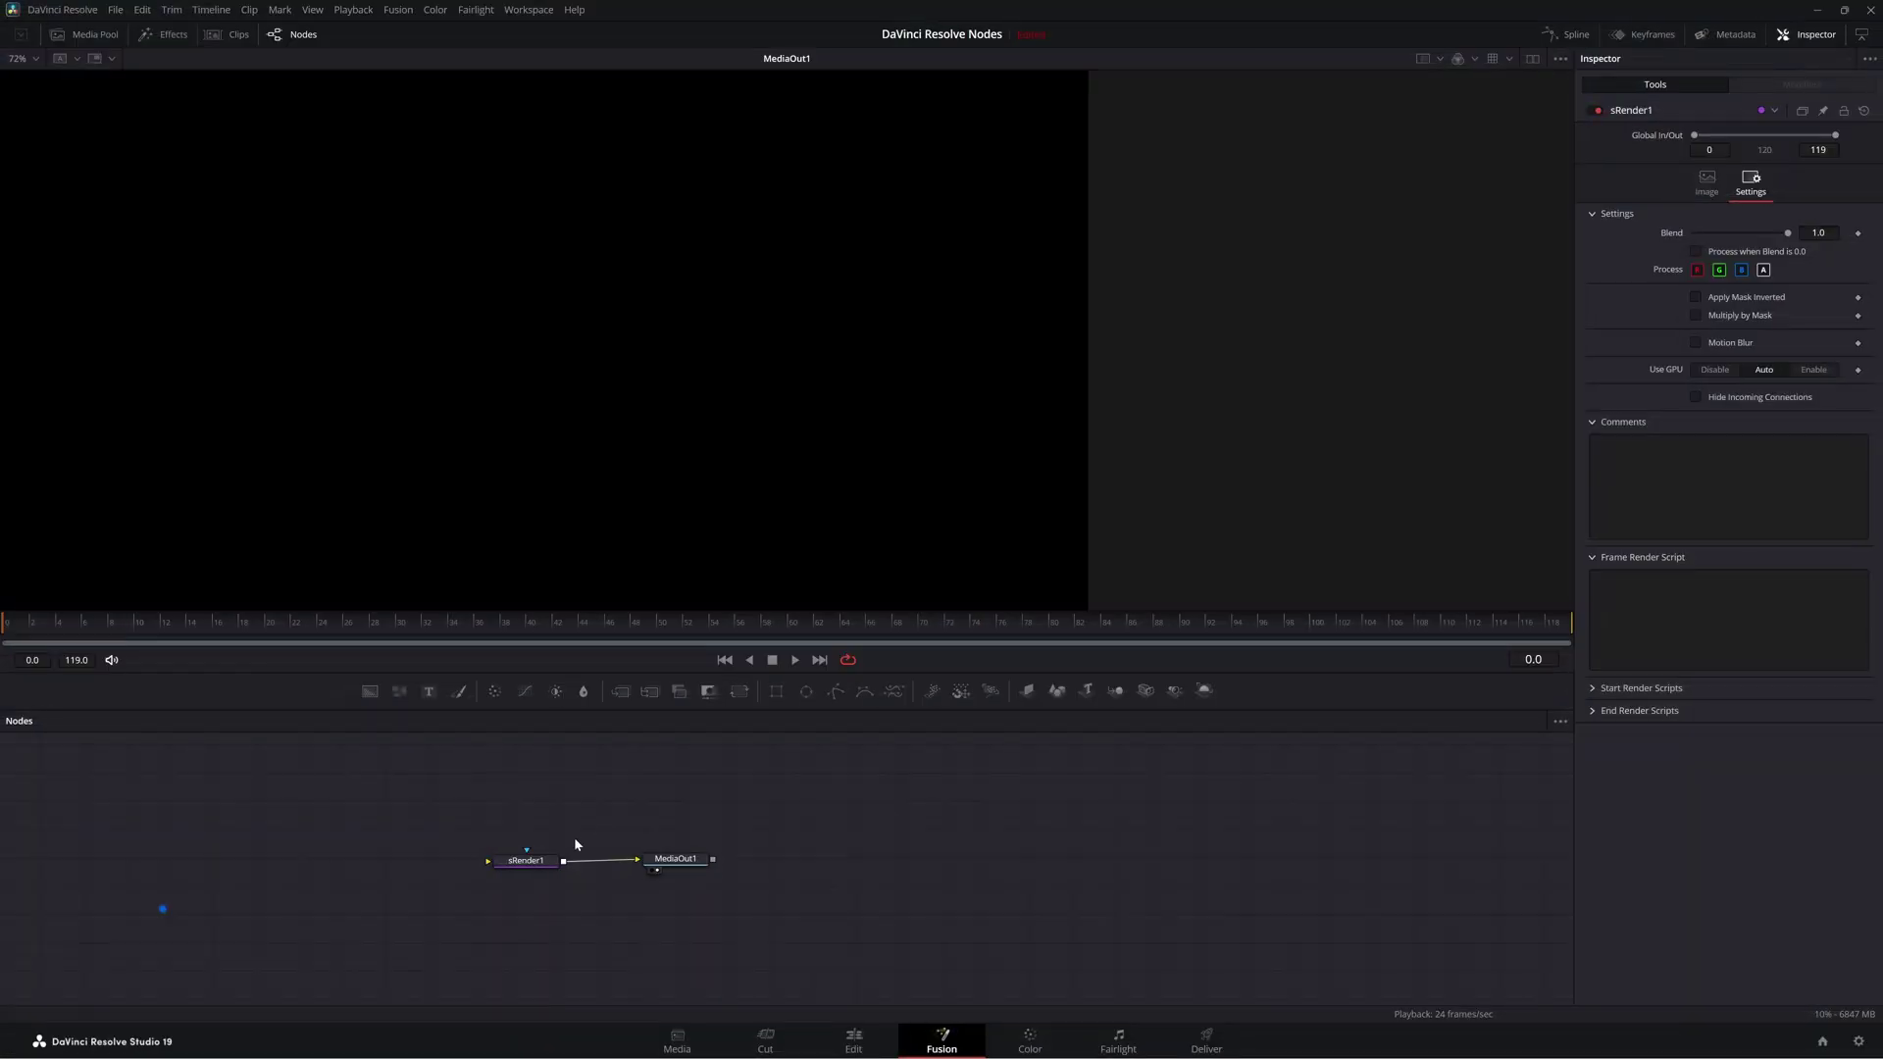
# Step: Add an sEllipse node and place it to the left of sRender1
pyautogui.moveTo(530, 866); pyautogui.dragTo(536, 865)
pyautogui.hotkey('shift', 'space')
pyautogui.write('s')
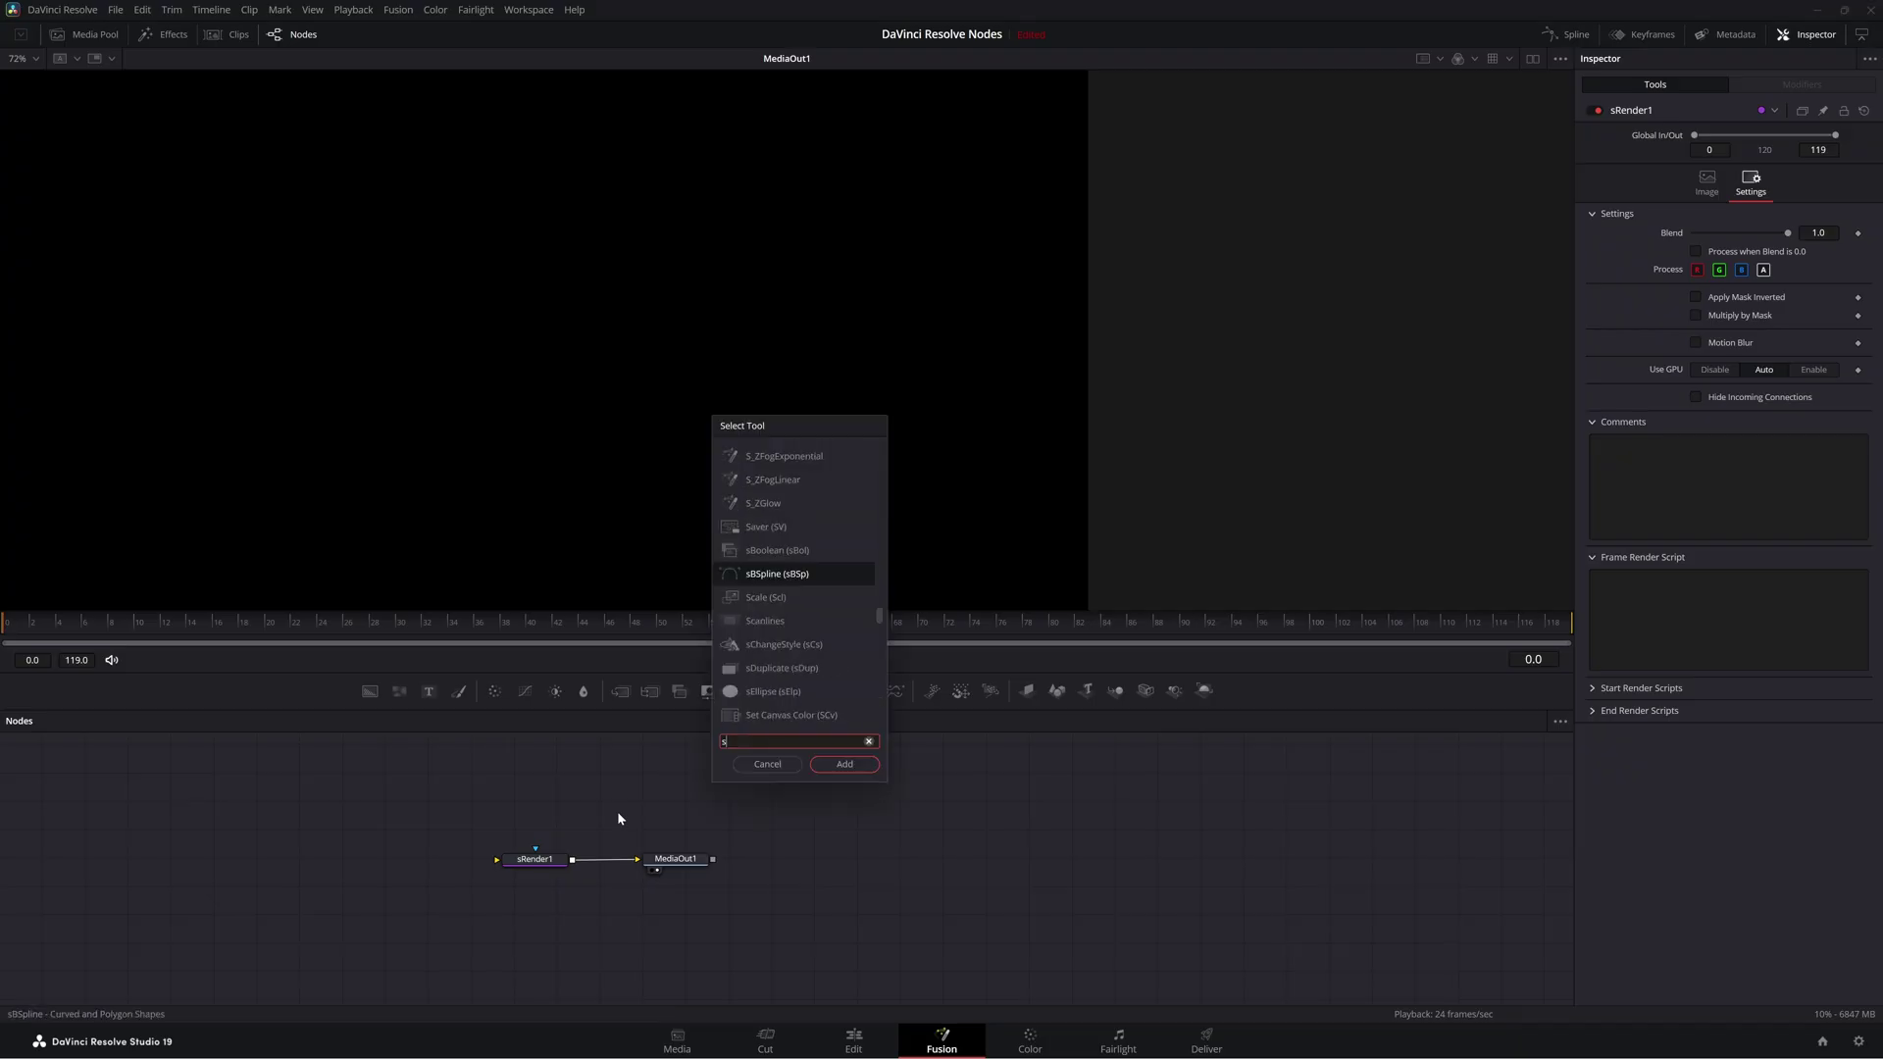
pyautogui.write('e')
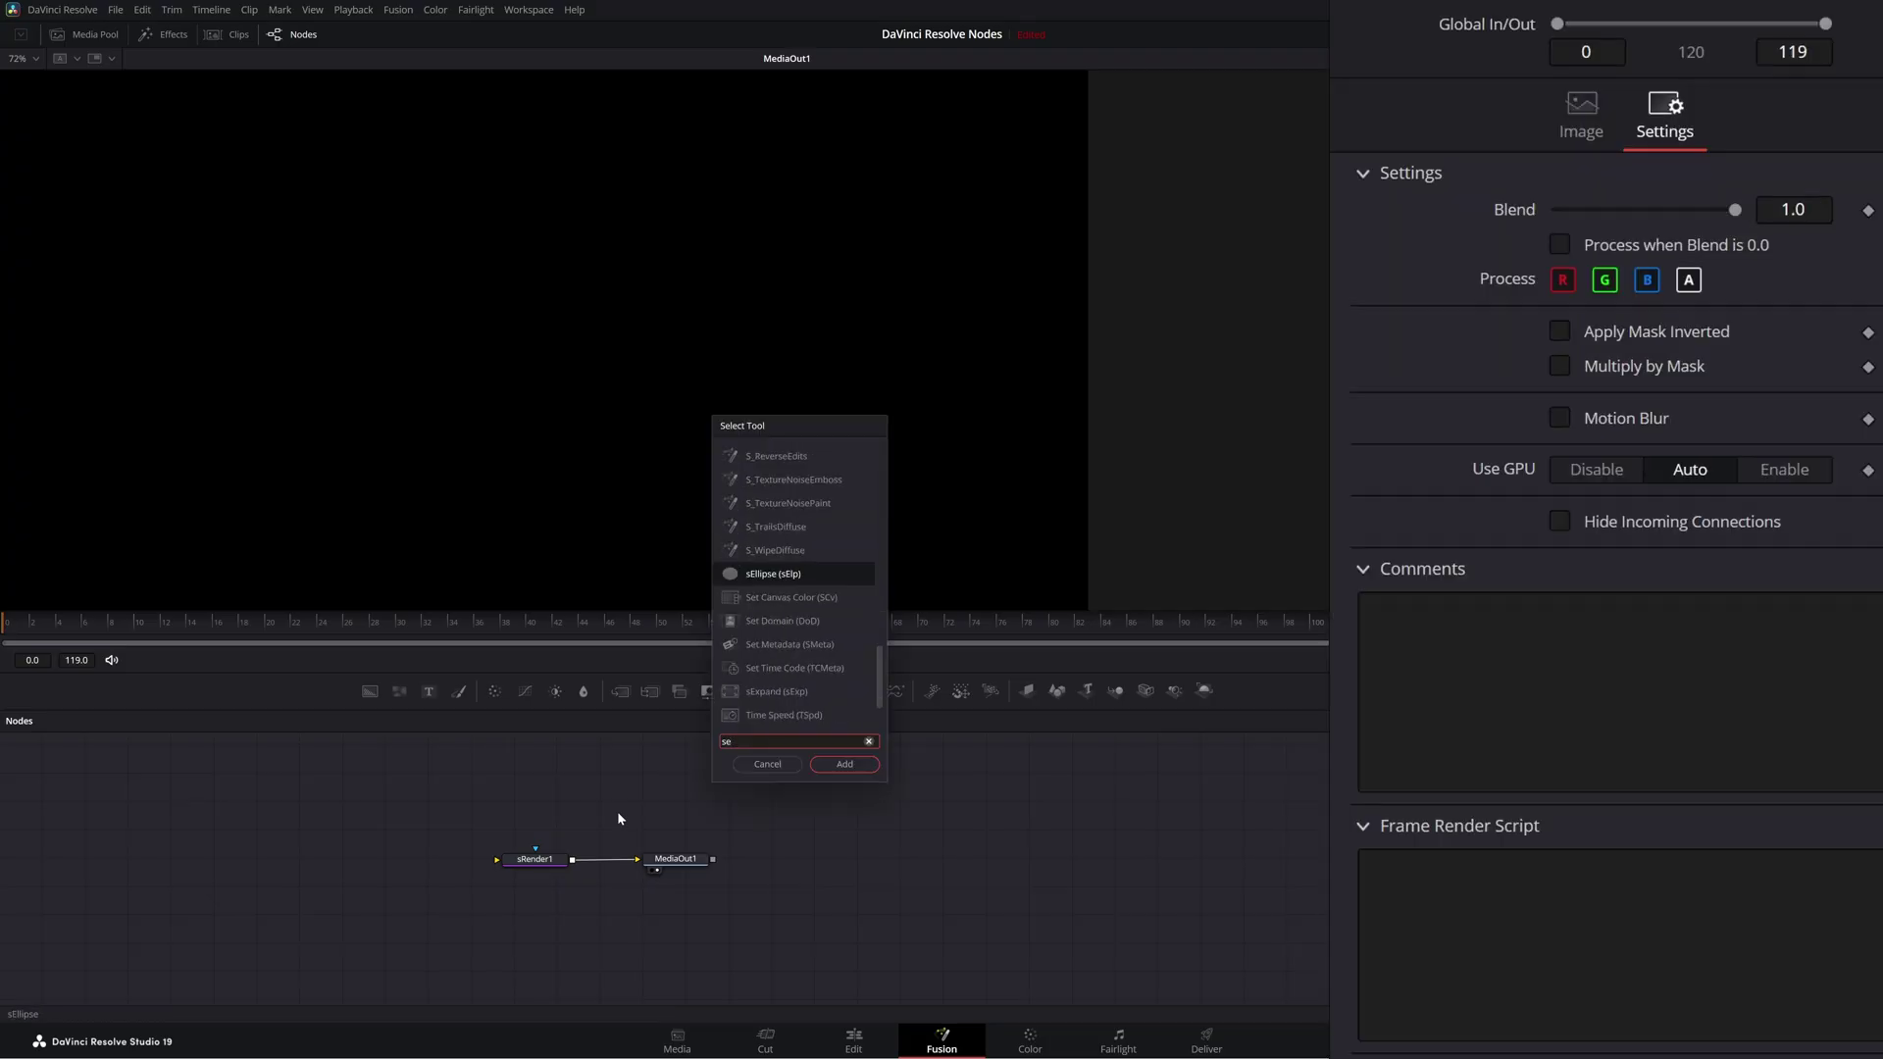
pyautogui.press('Return')
pyautogui.moveTo(619, 817); pyautogui.dragTo(335, 858)
pyautogui.click(442, 816)
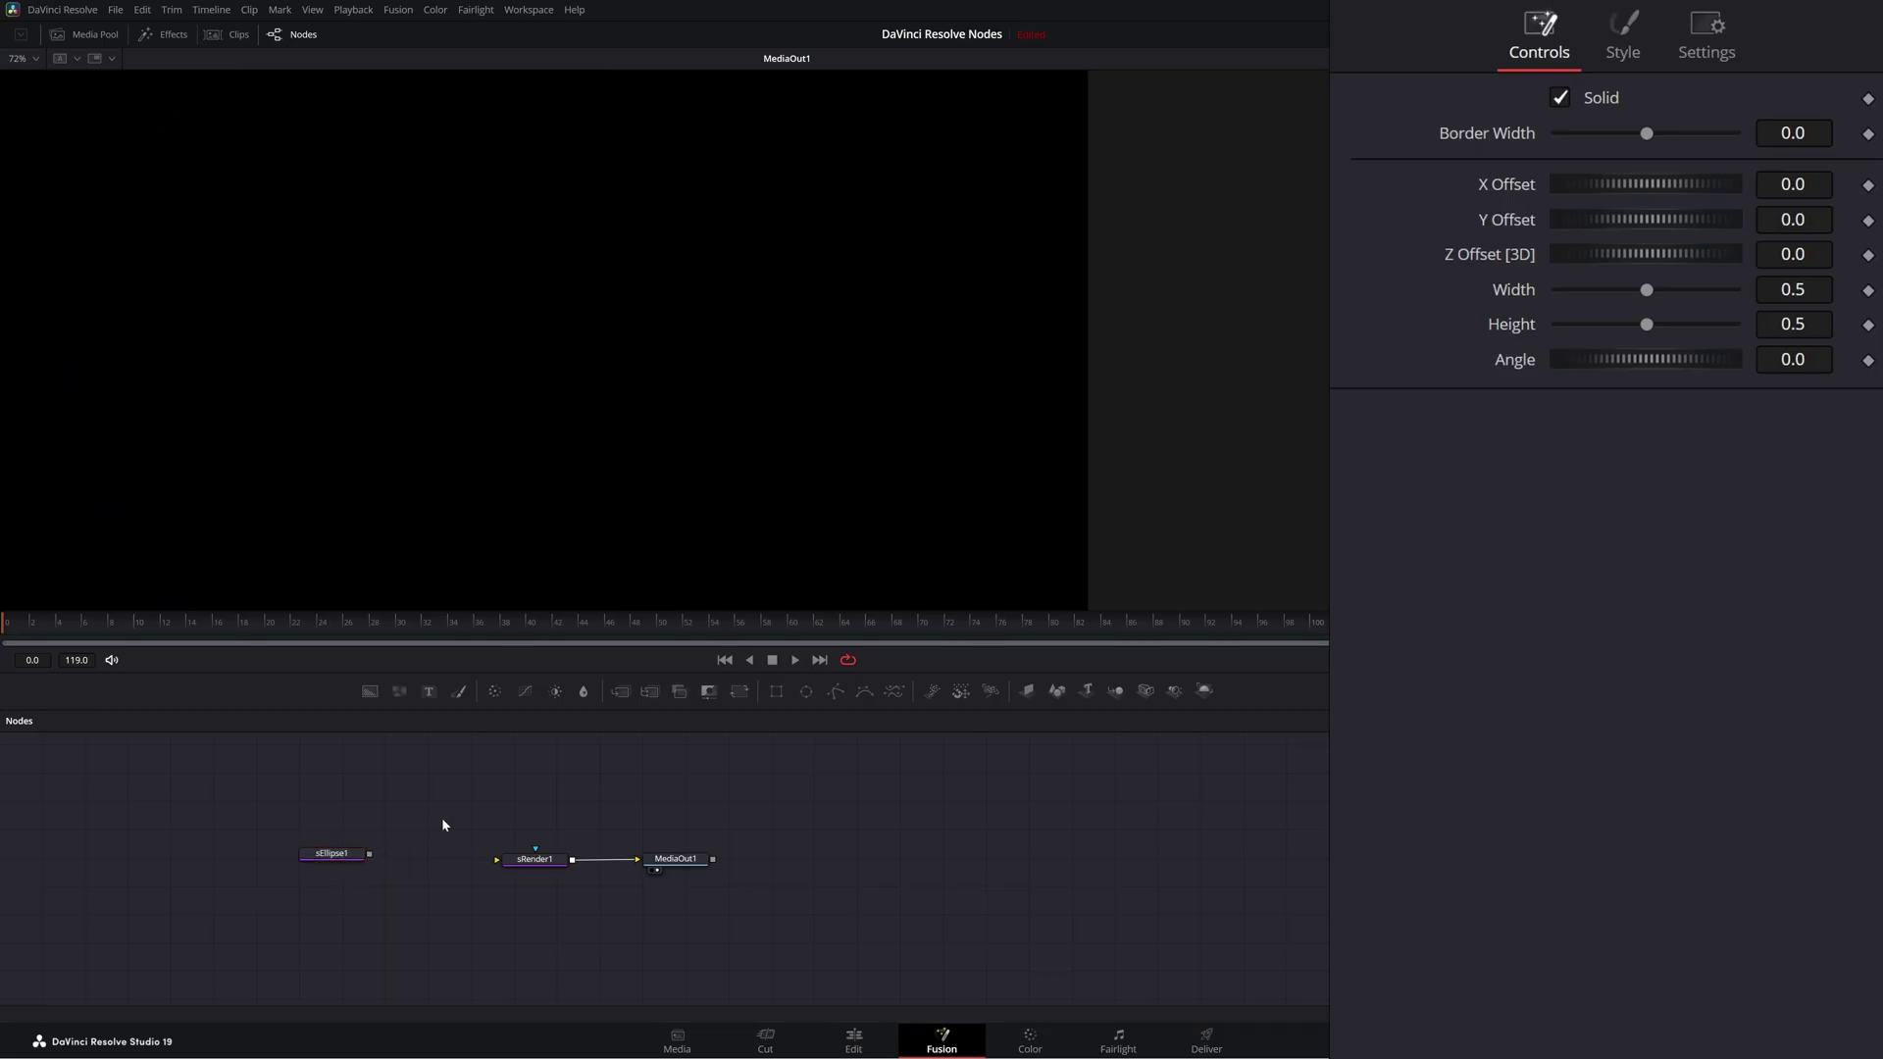
# Step: Add an sGrid node between sEllipse1 and sRender1
pyautogui.hotkey('shift', 'space')
pyautogui.write('sgr')
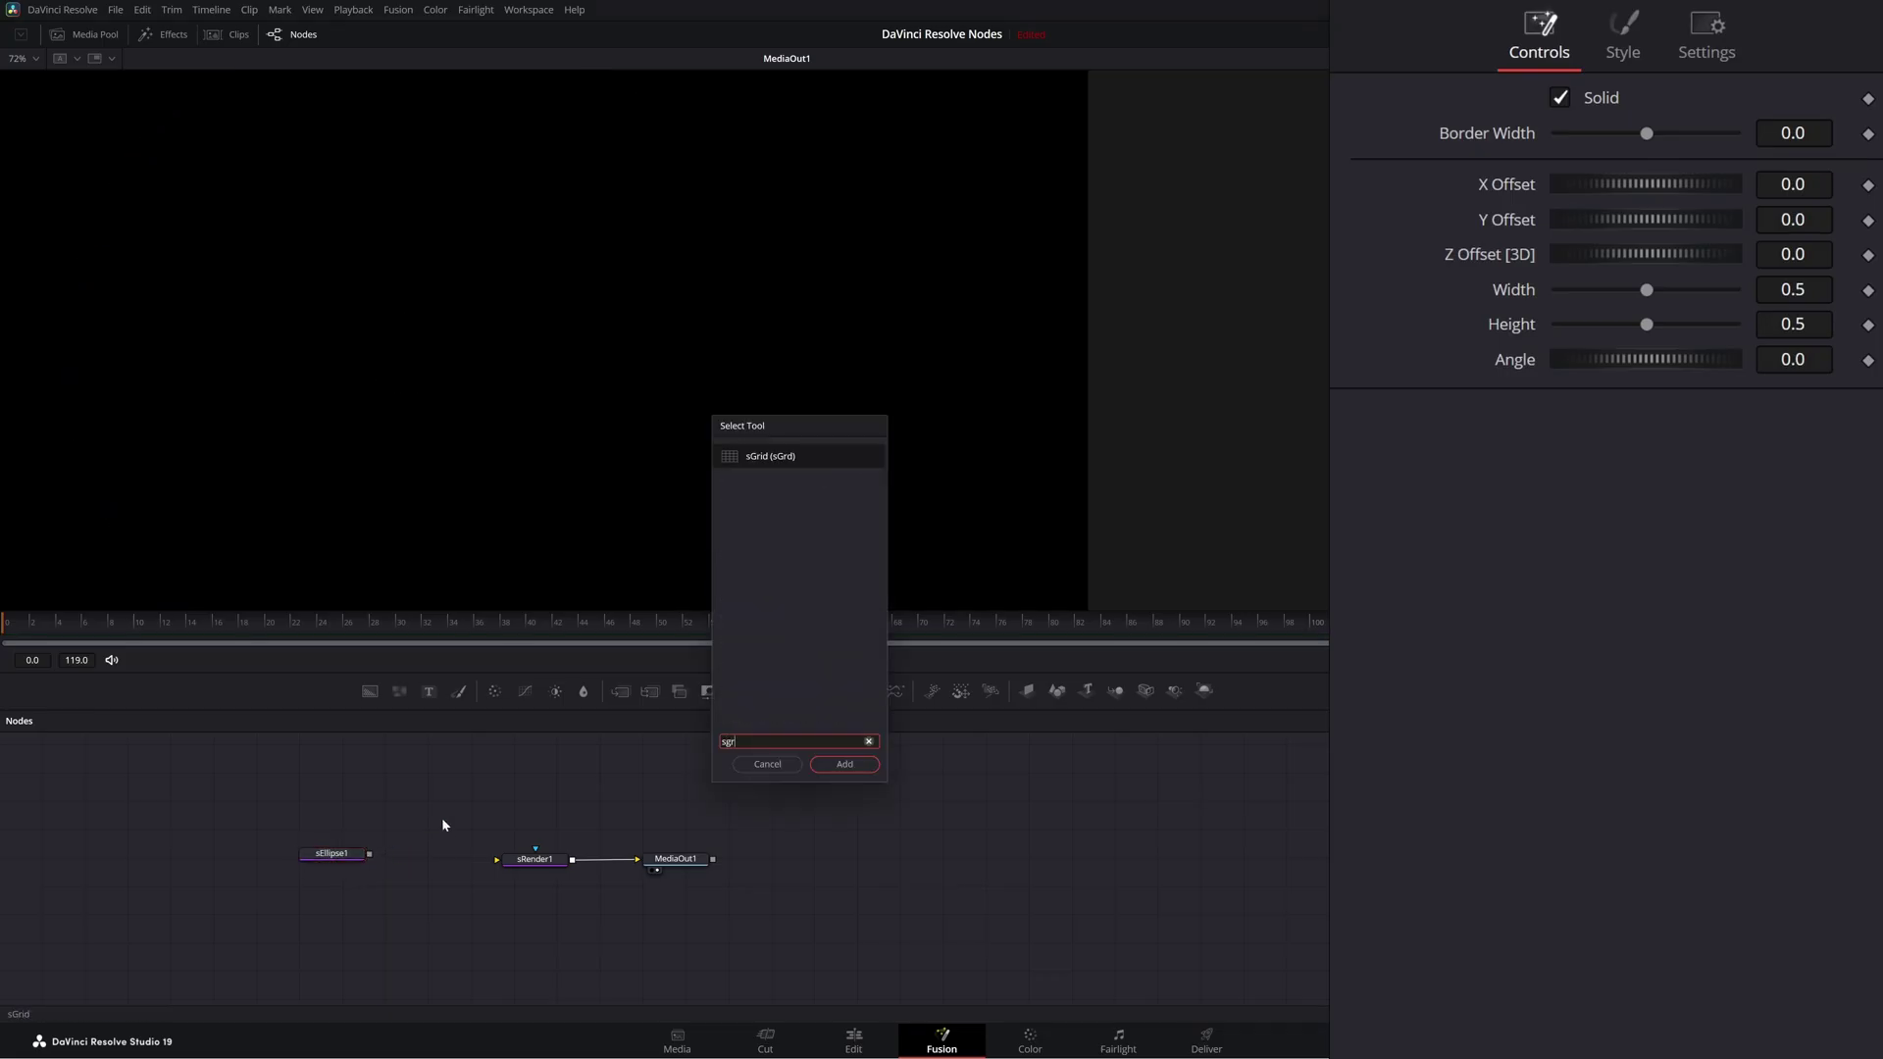
pyautogui.press('Return')
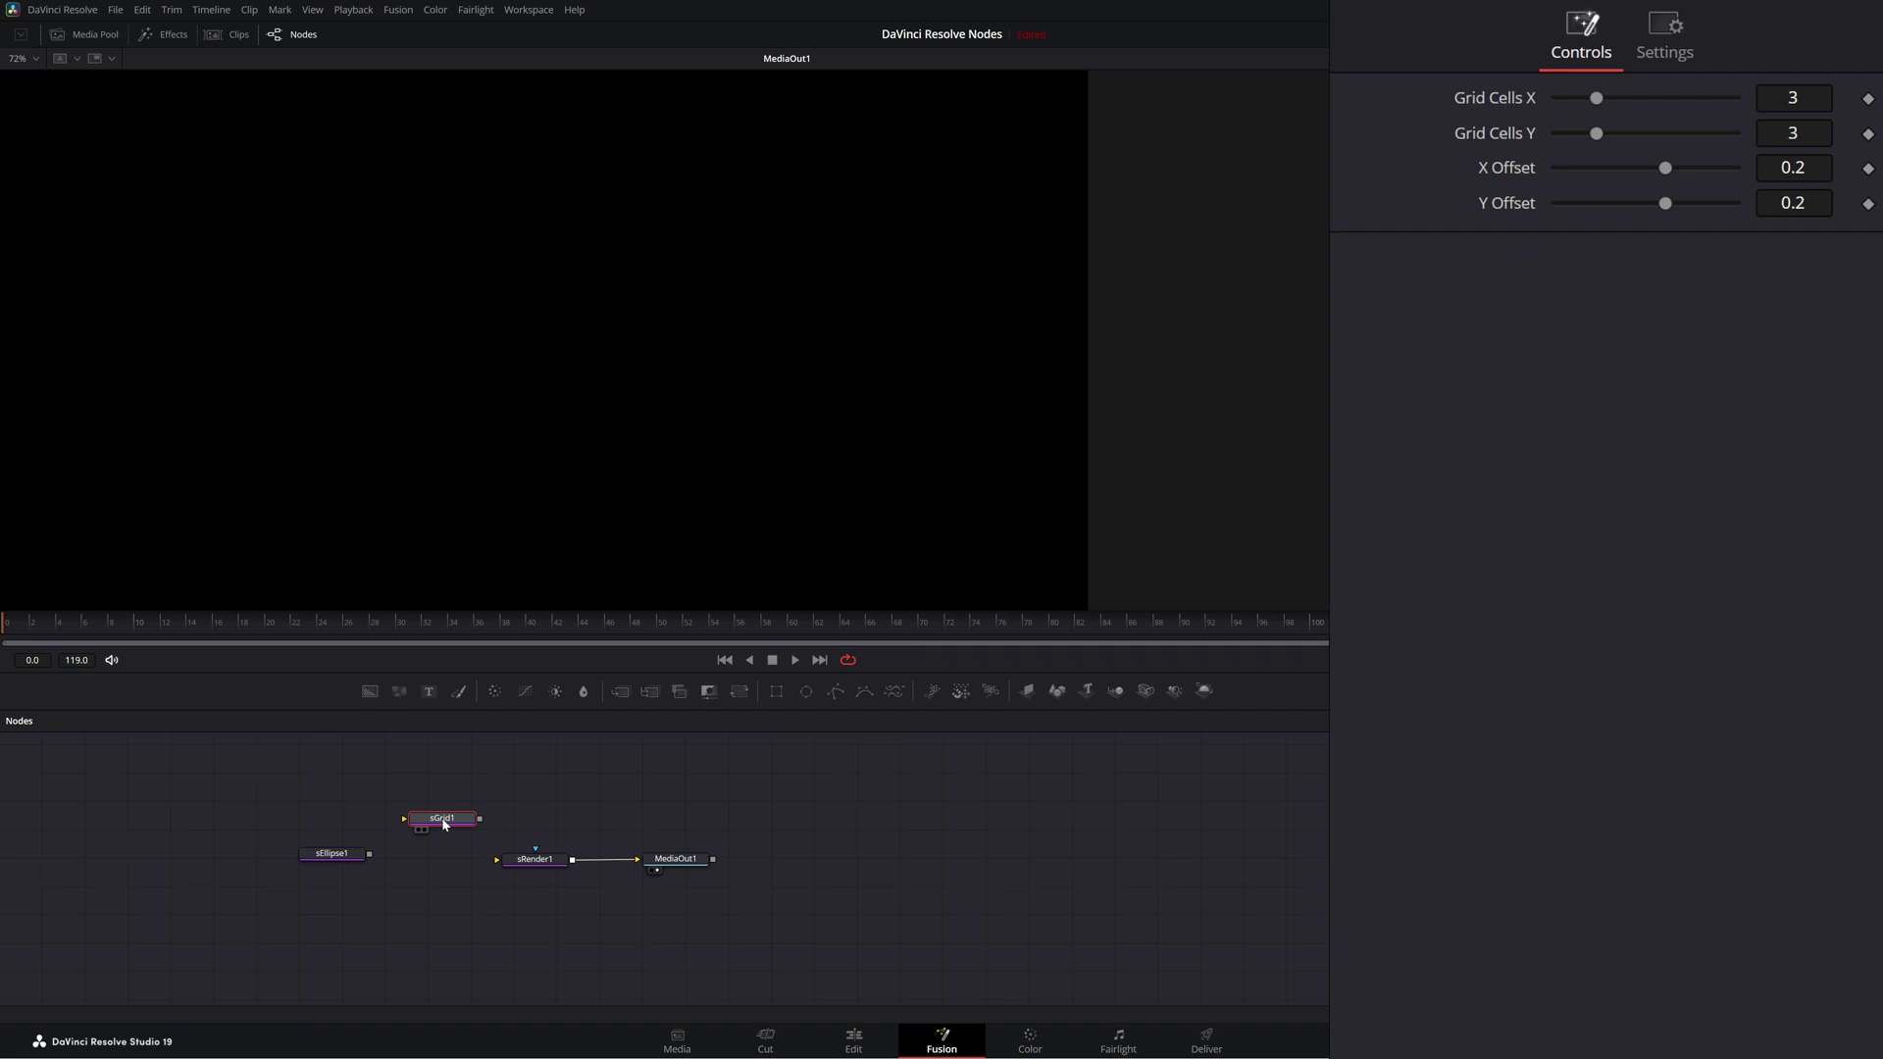
pyautogui.moveTo(447, 842); pyautogui.dragTo(497, 860)
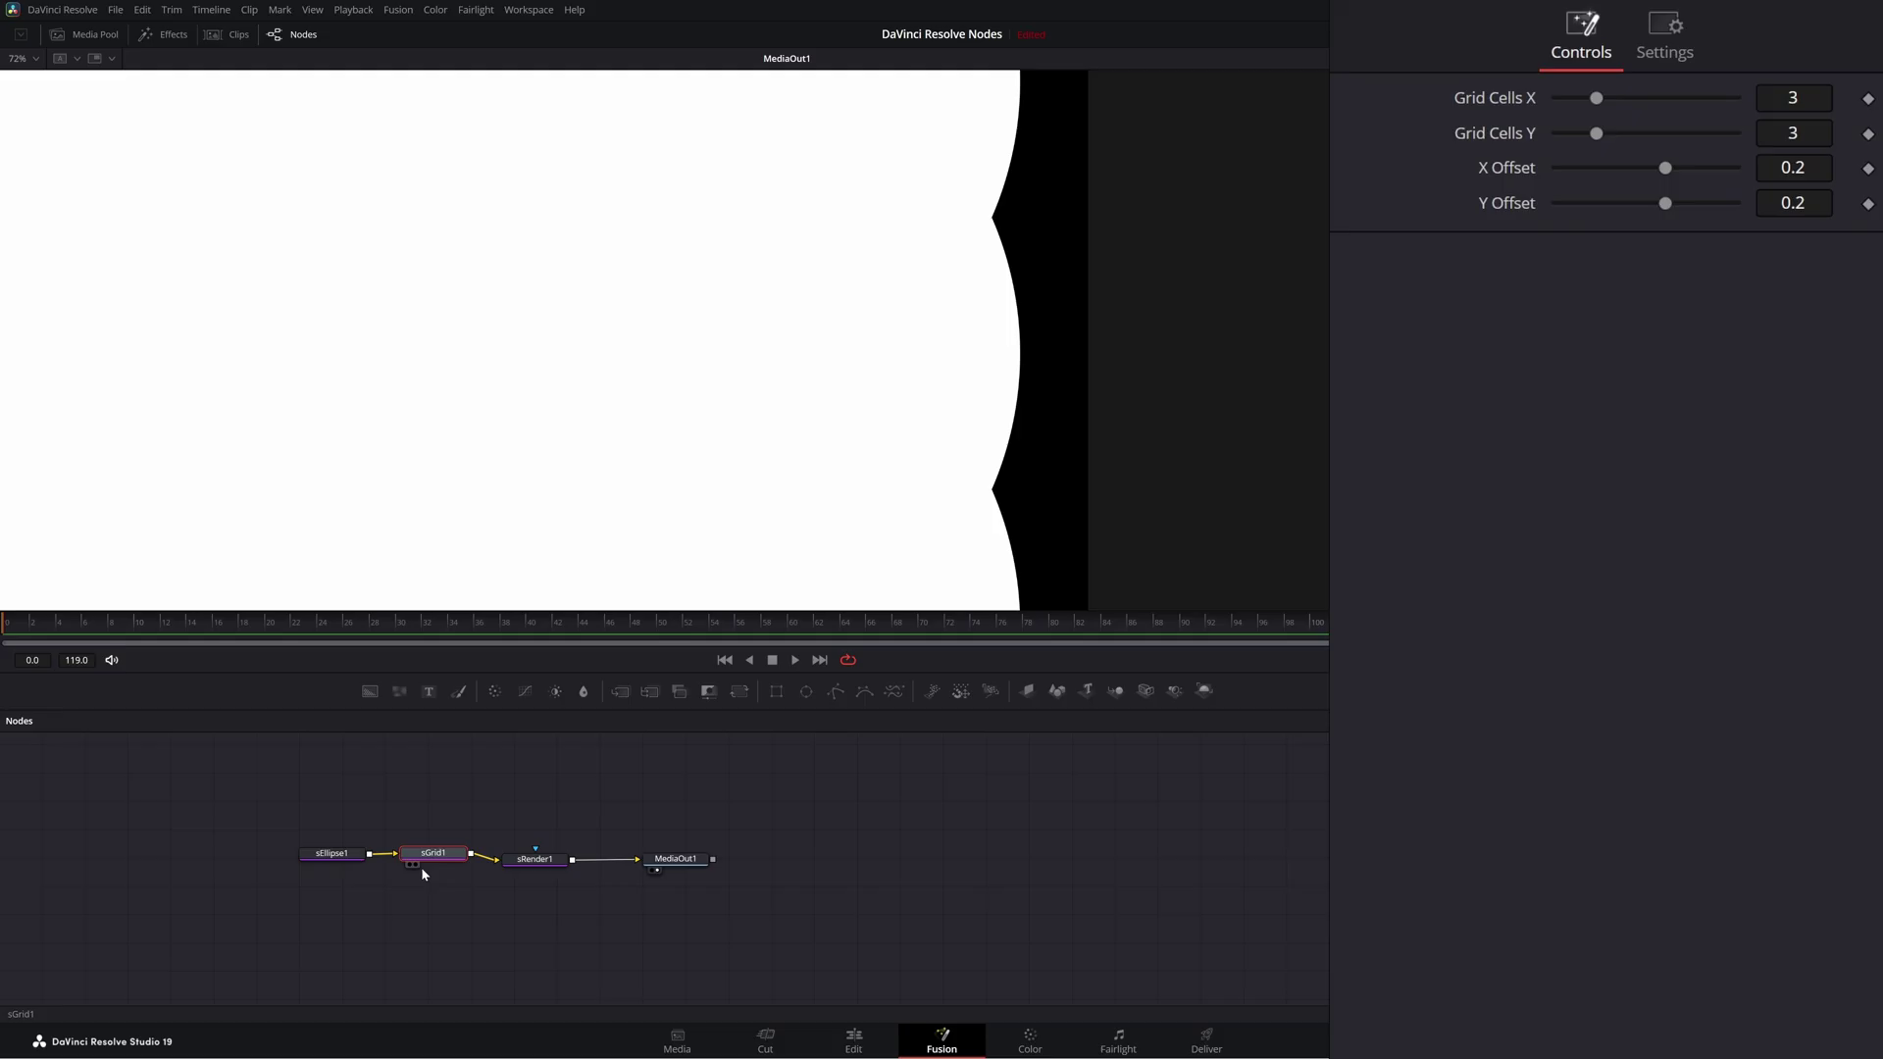
# Step: Shrink sEllipse1 to about 0.088 width and height, recentering the view on the 3×3 circle grid
pyautogui.click(335, 856)
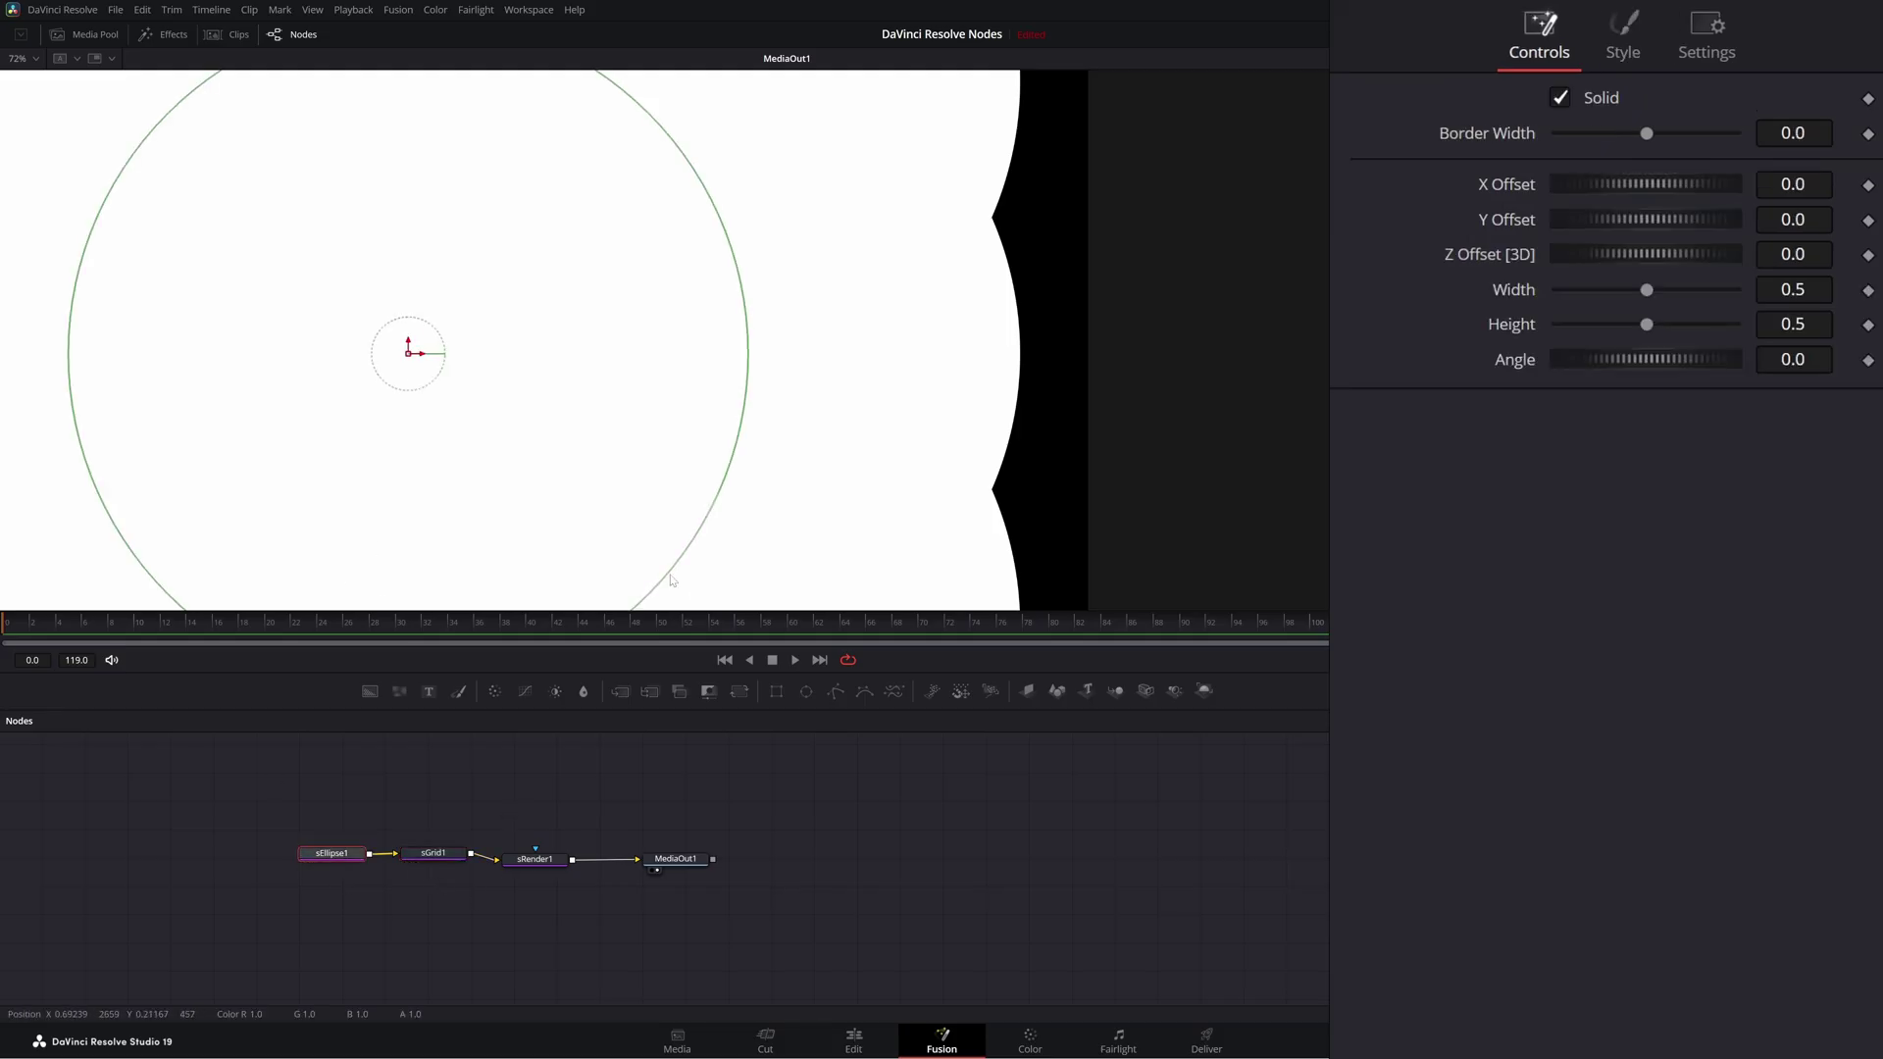
pyautogui.moveTo(672, 581); pyautogui.dragTo(462, 370)
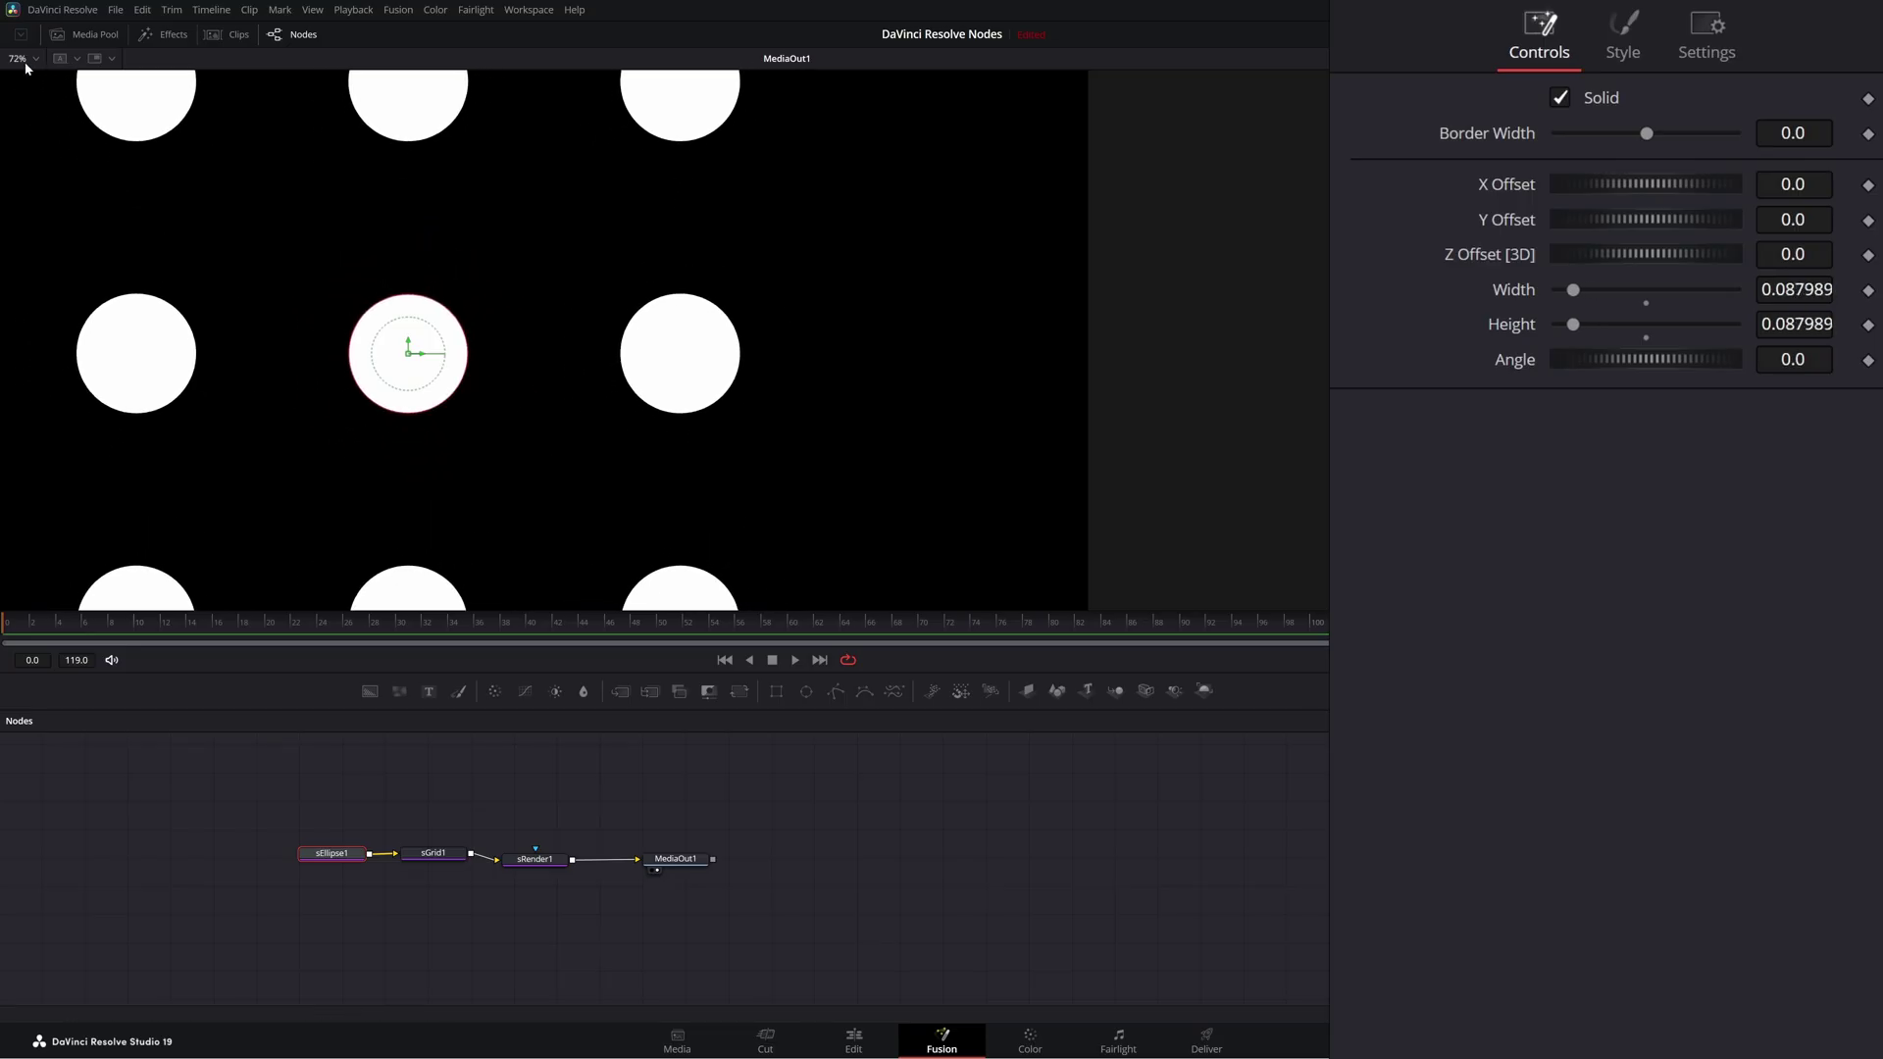
pyautogui.scroll(-3, 272, 344)
pyautogui.moveTo(273, 345); pyautogui.dragTo(314, 333)
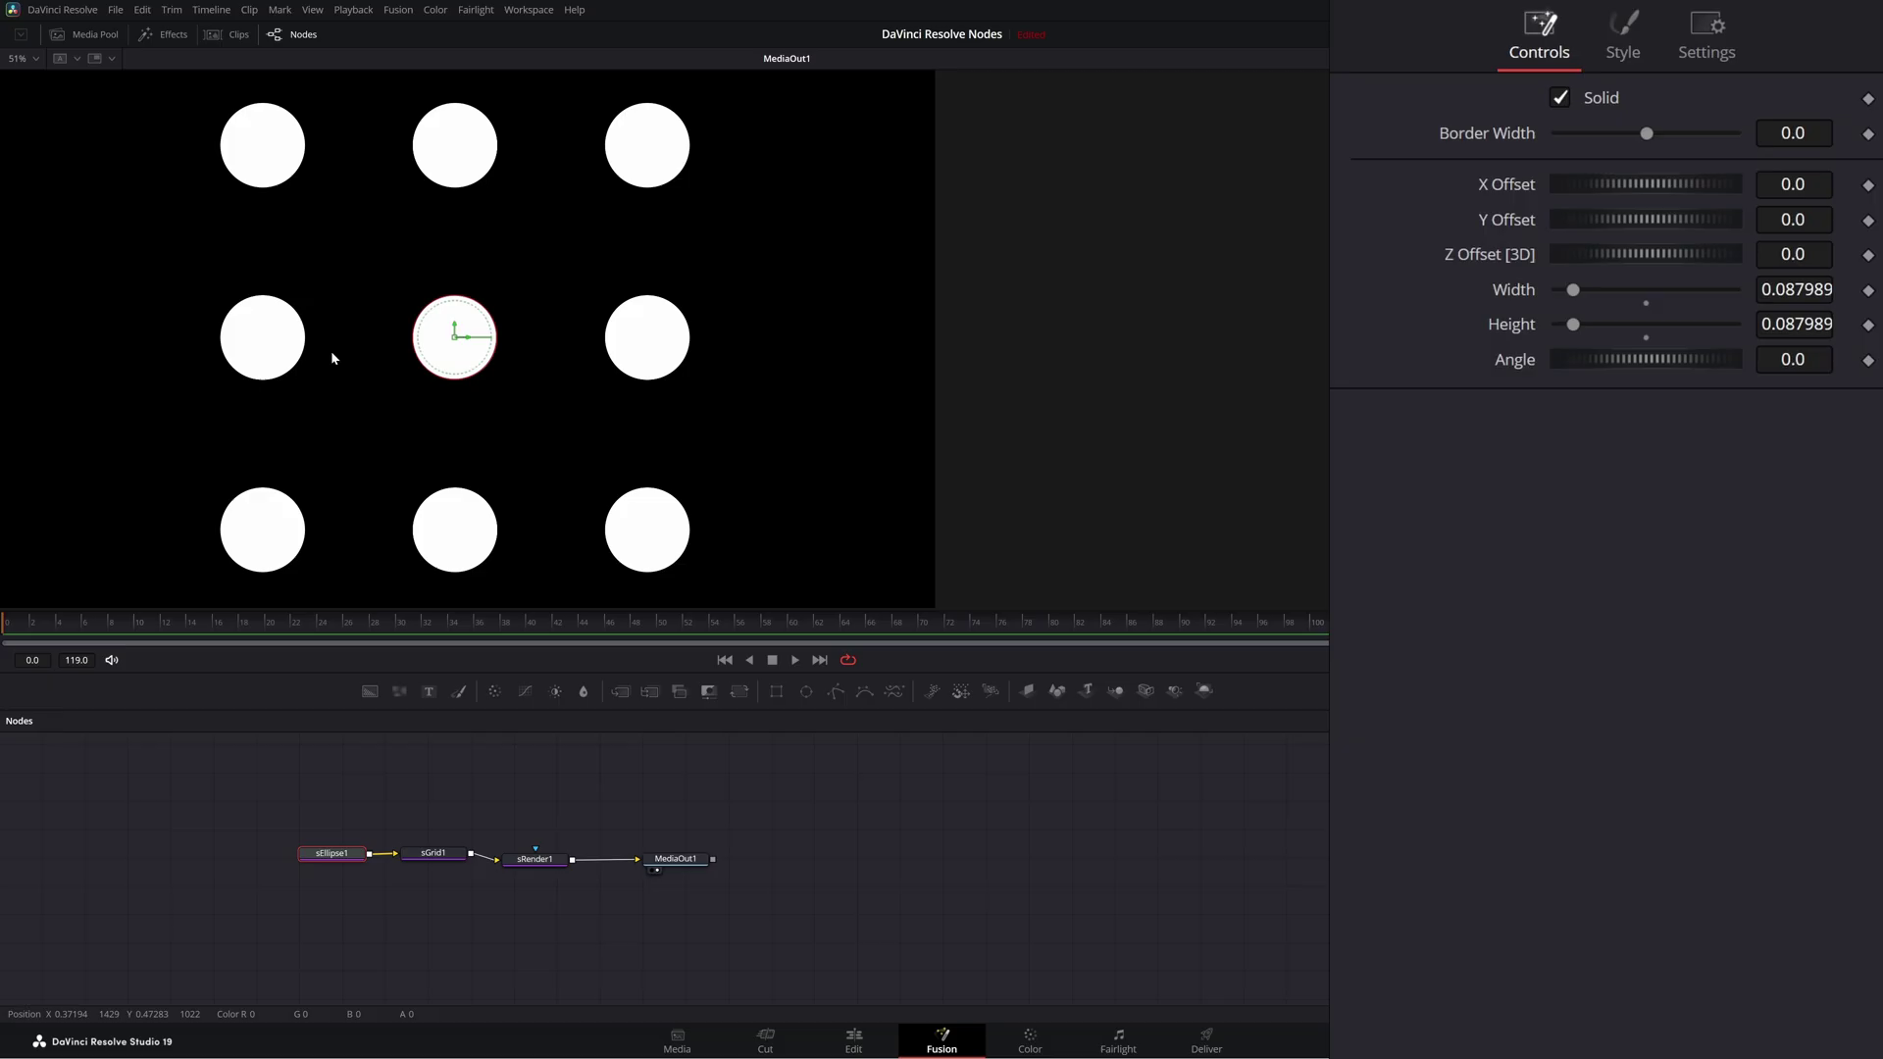
pyautogui.click(439, 856)
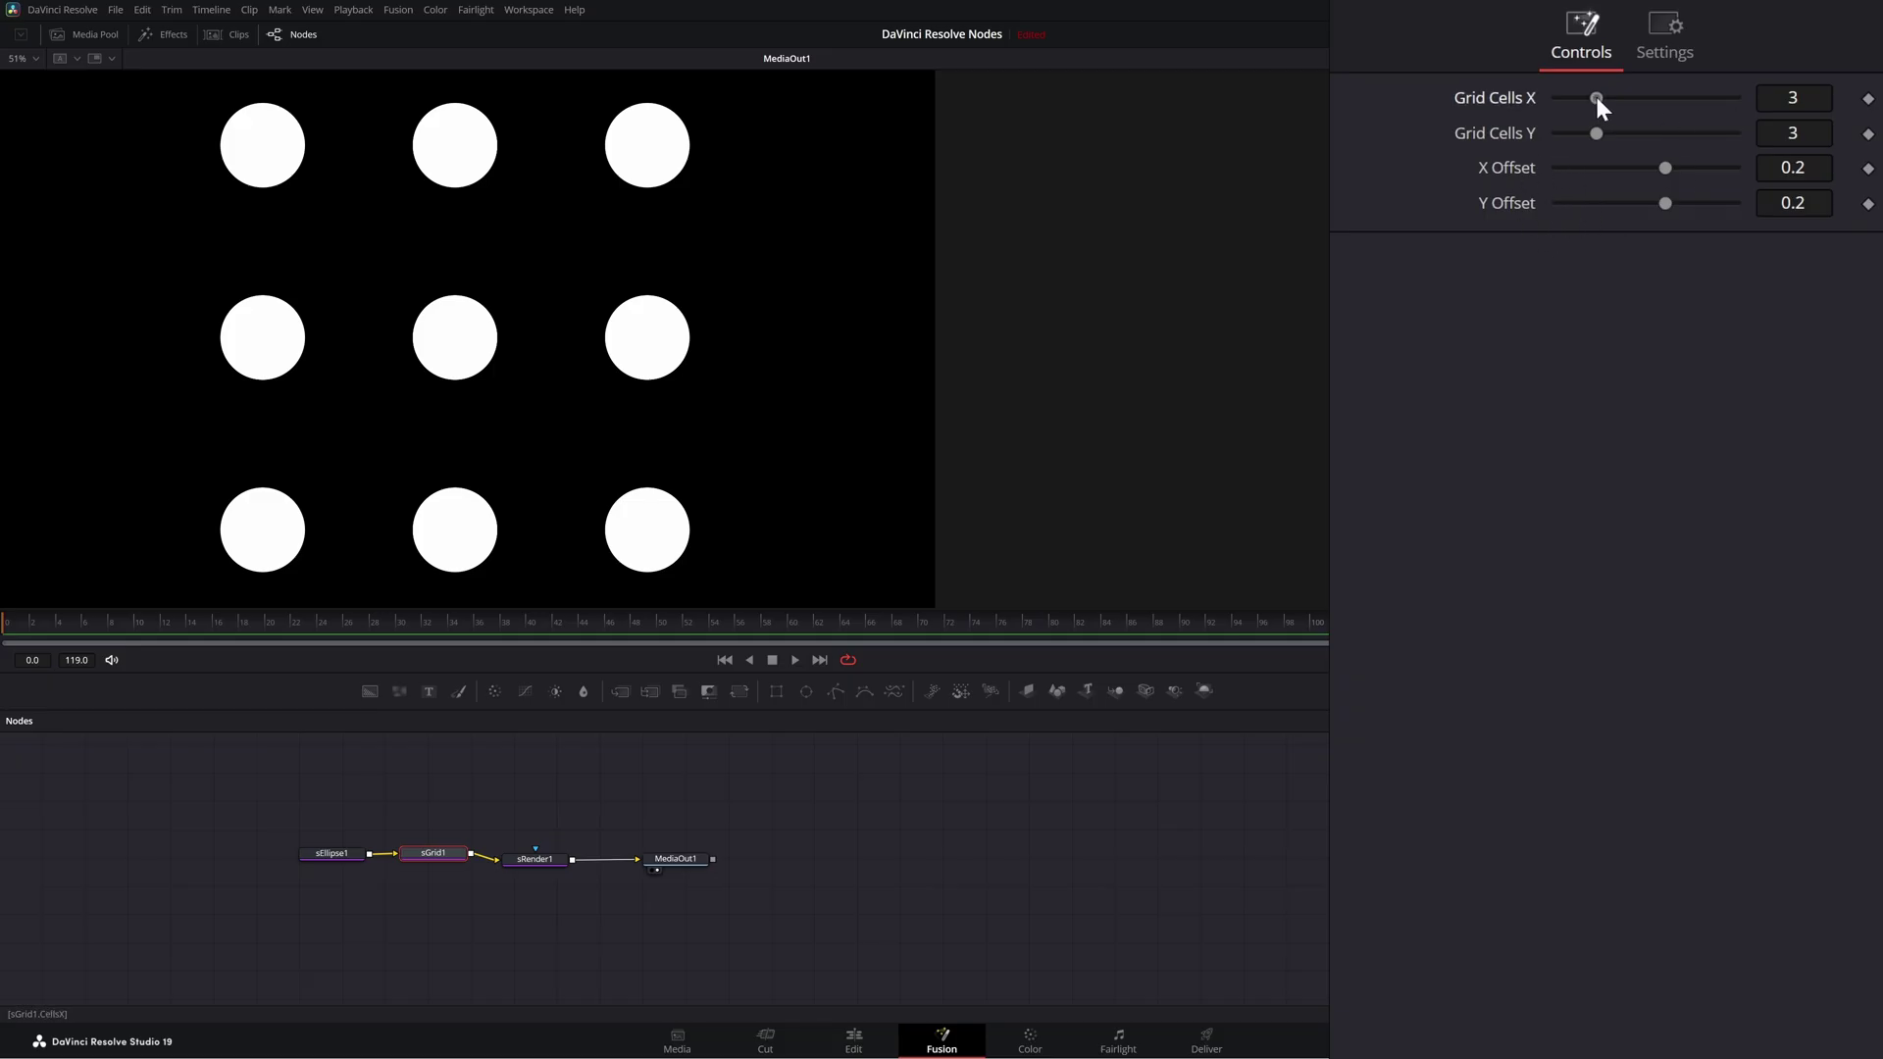
# Step: Set sGrid1 to 9 by 5 grid cells with X and Y offsets of 0.1
pyautogui.moveTo(1595, 99); pyautogui.dragTo(1659, 168)
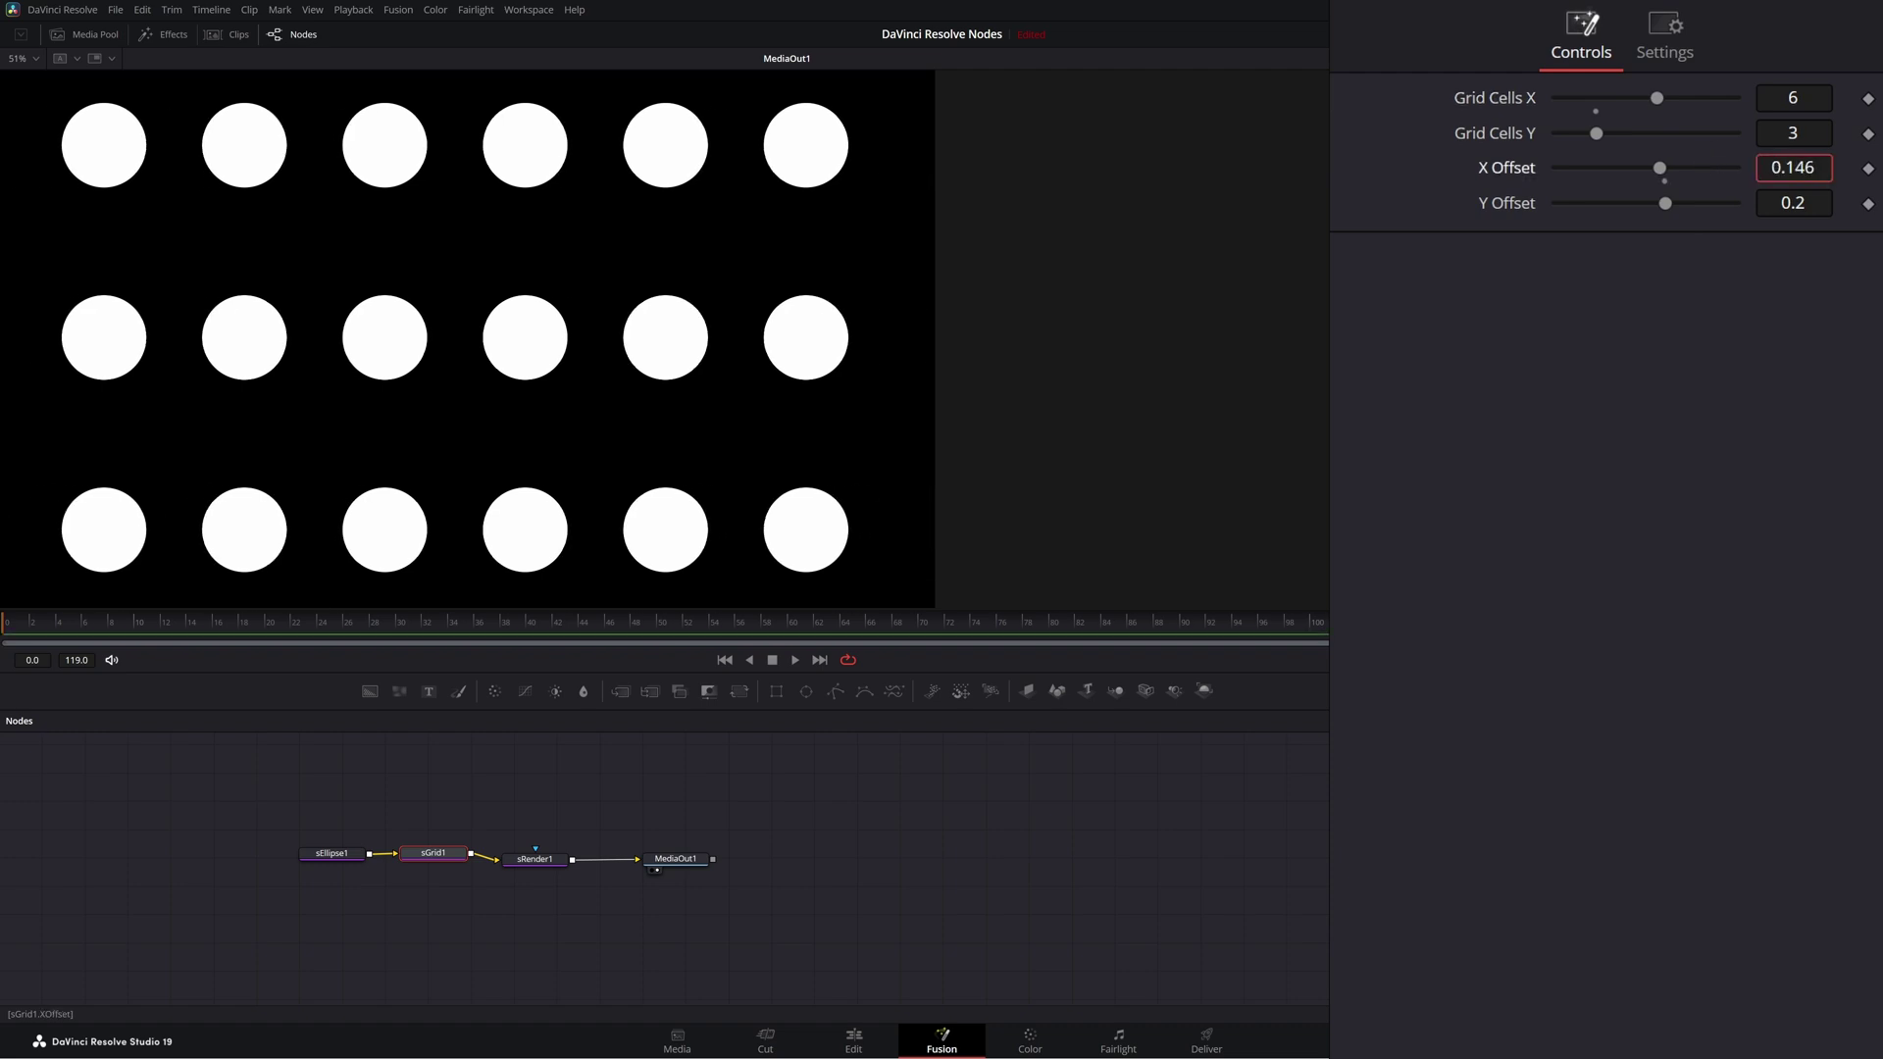
pyautogui.click(1793, 168)
pyautogui.write('.1')
pyautogui.press('Tab')
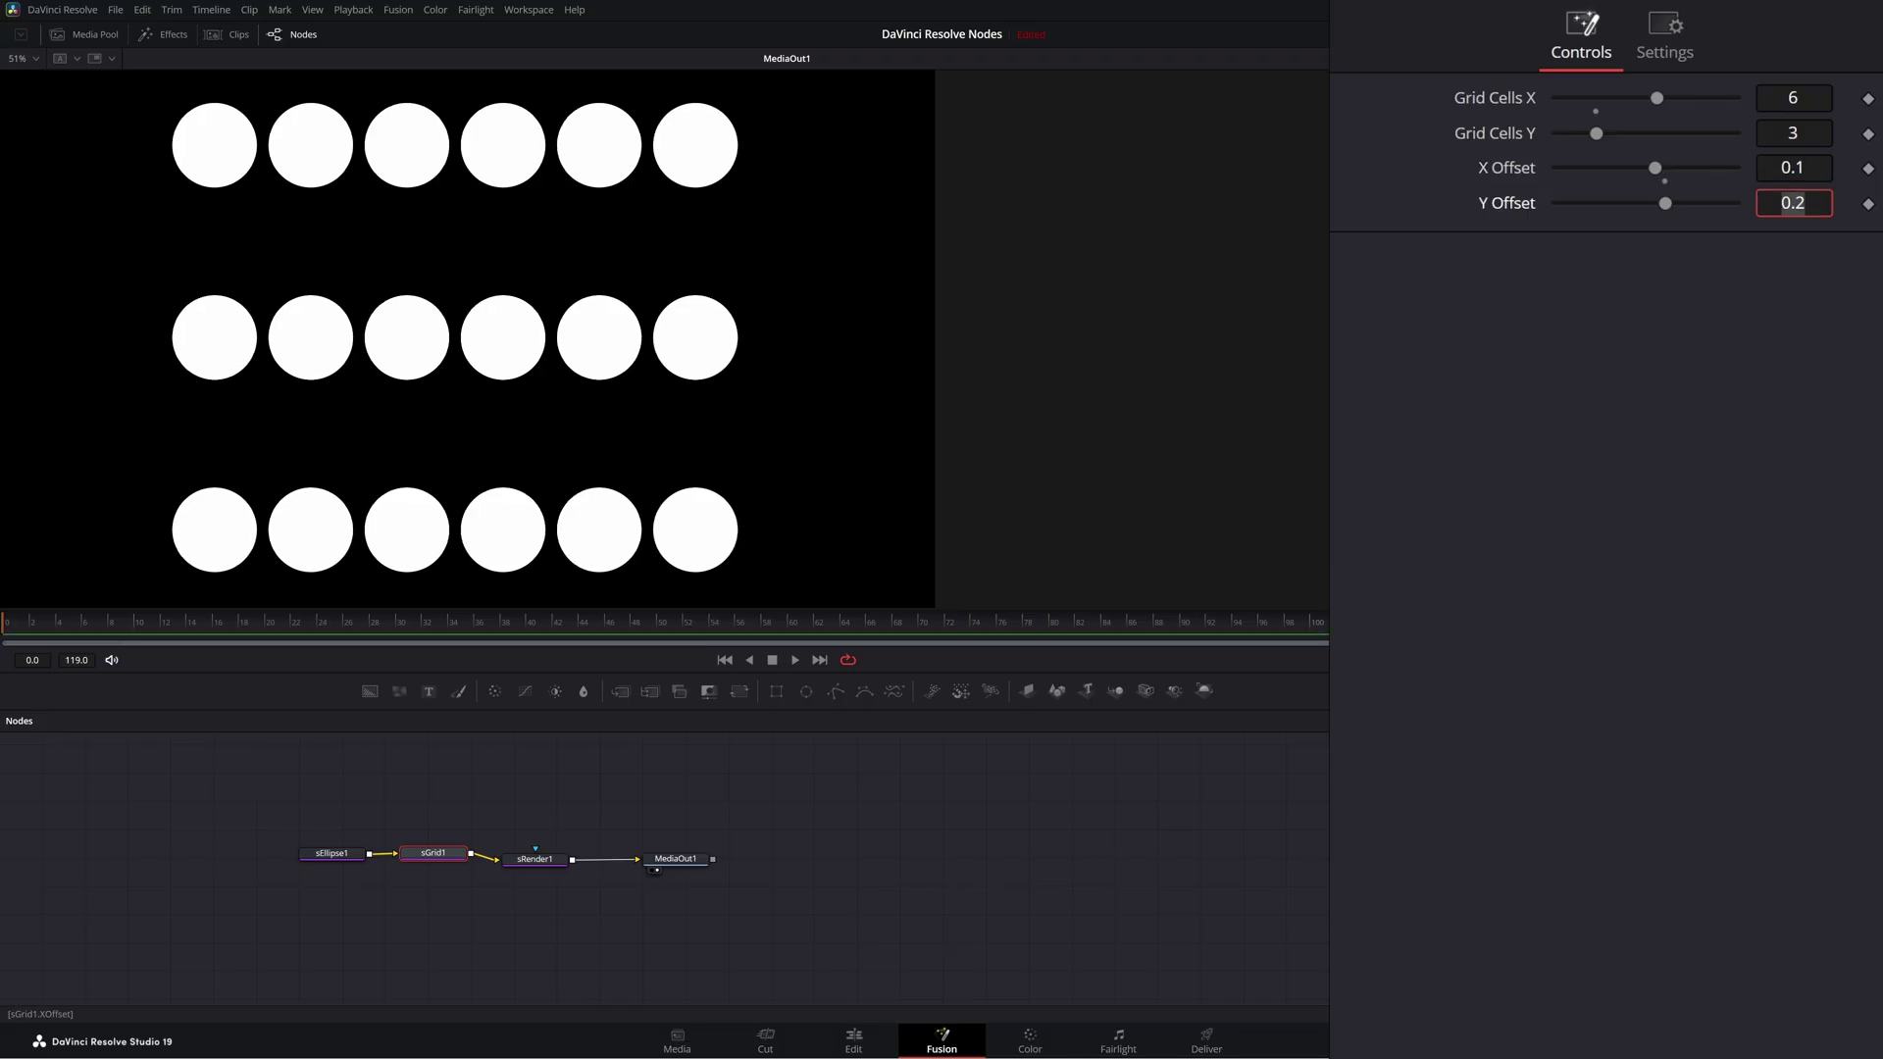
pyautogui.write('.1')
pyautogui.press('Tab')
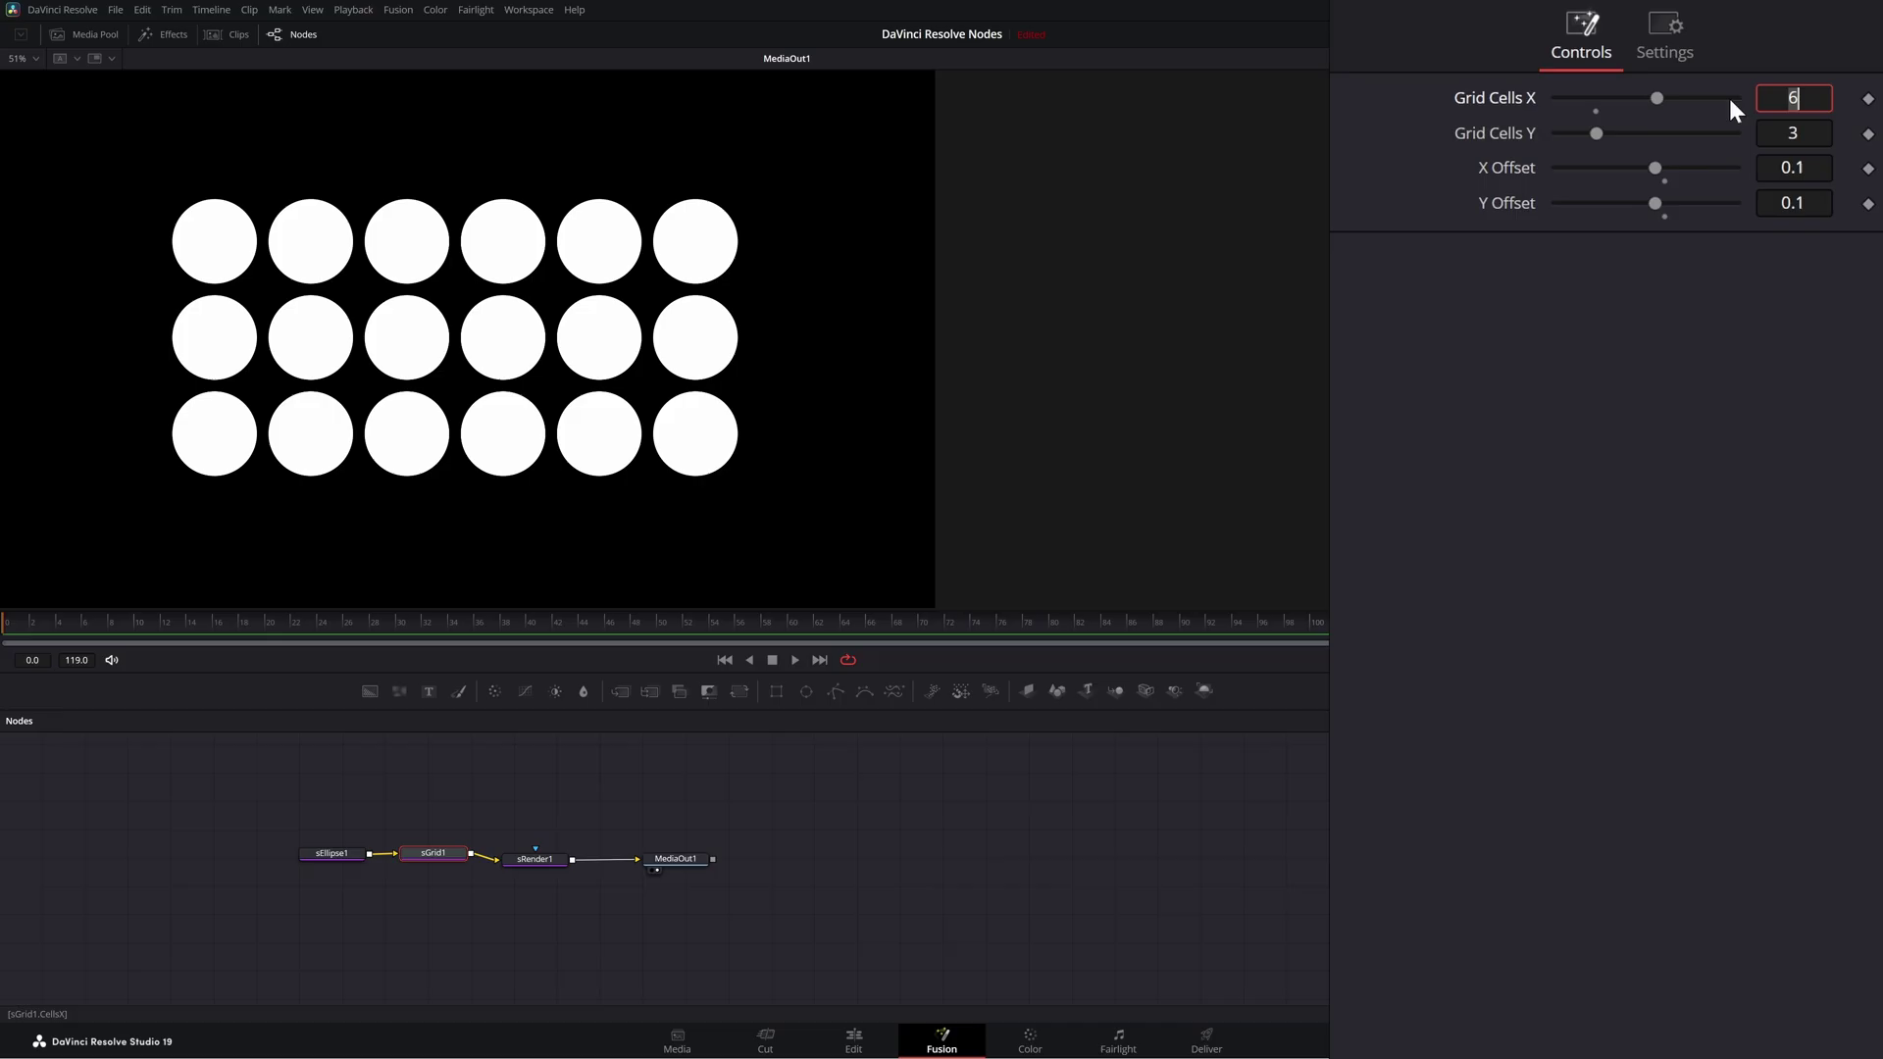
pyautogui.moveTo(1662, 96); pyautogui.dragTo(1697, 98)
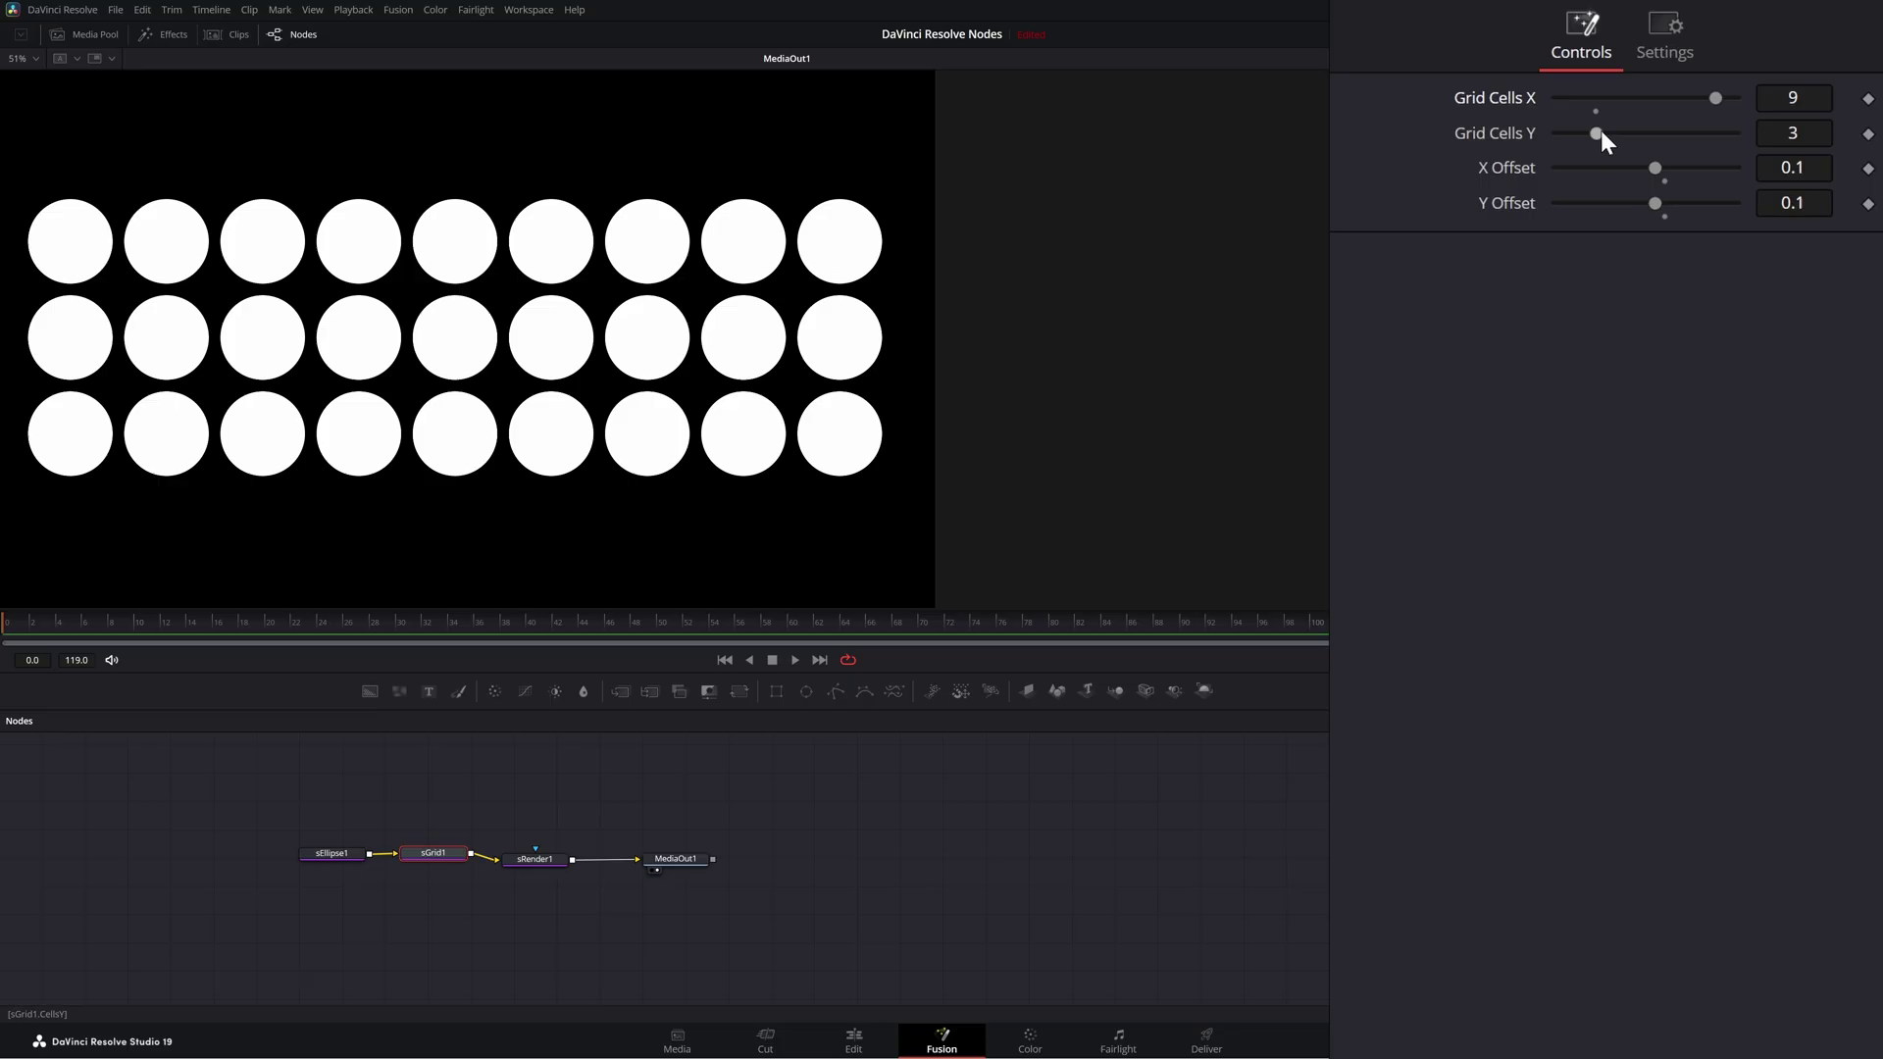
pyautogui.moveTo(1601, 131); pyautogui.dragTo(1648, 146)
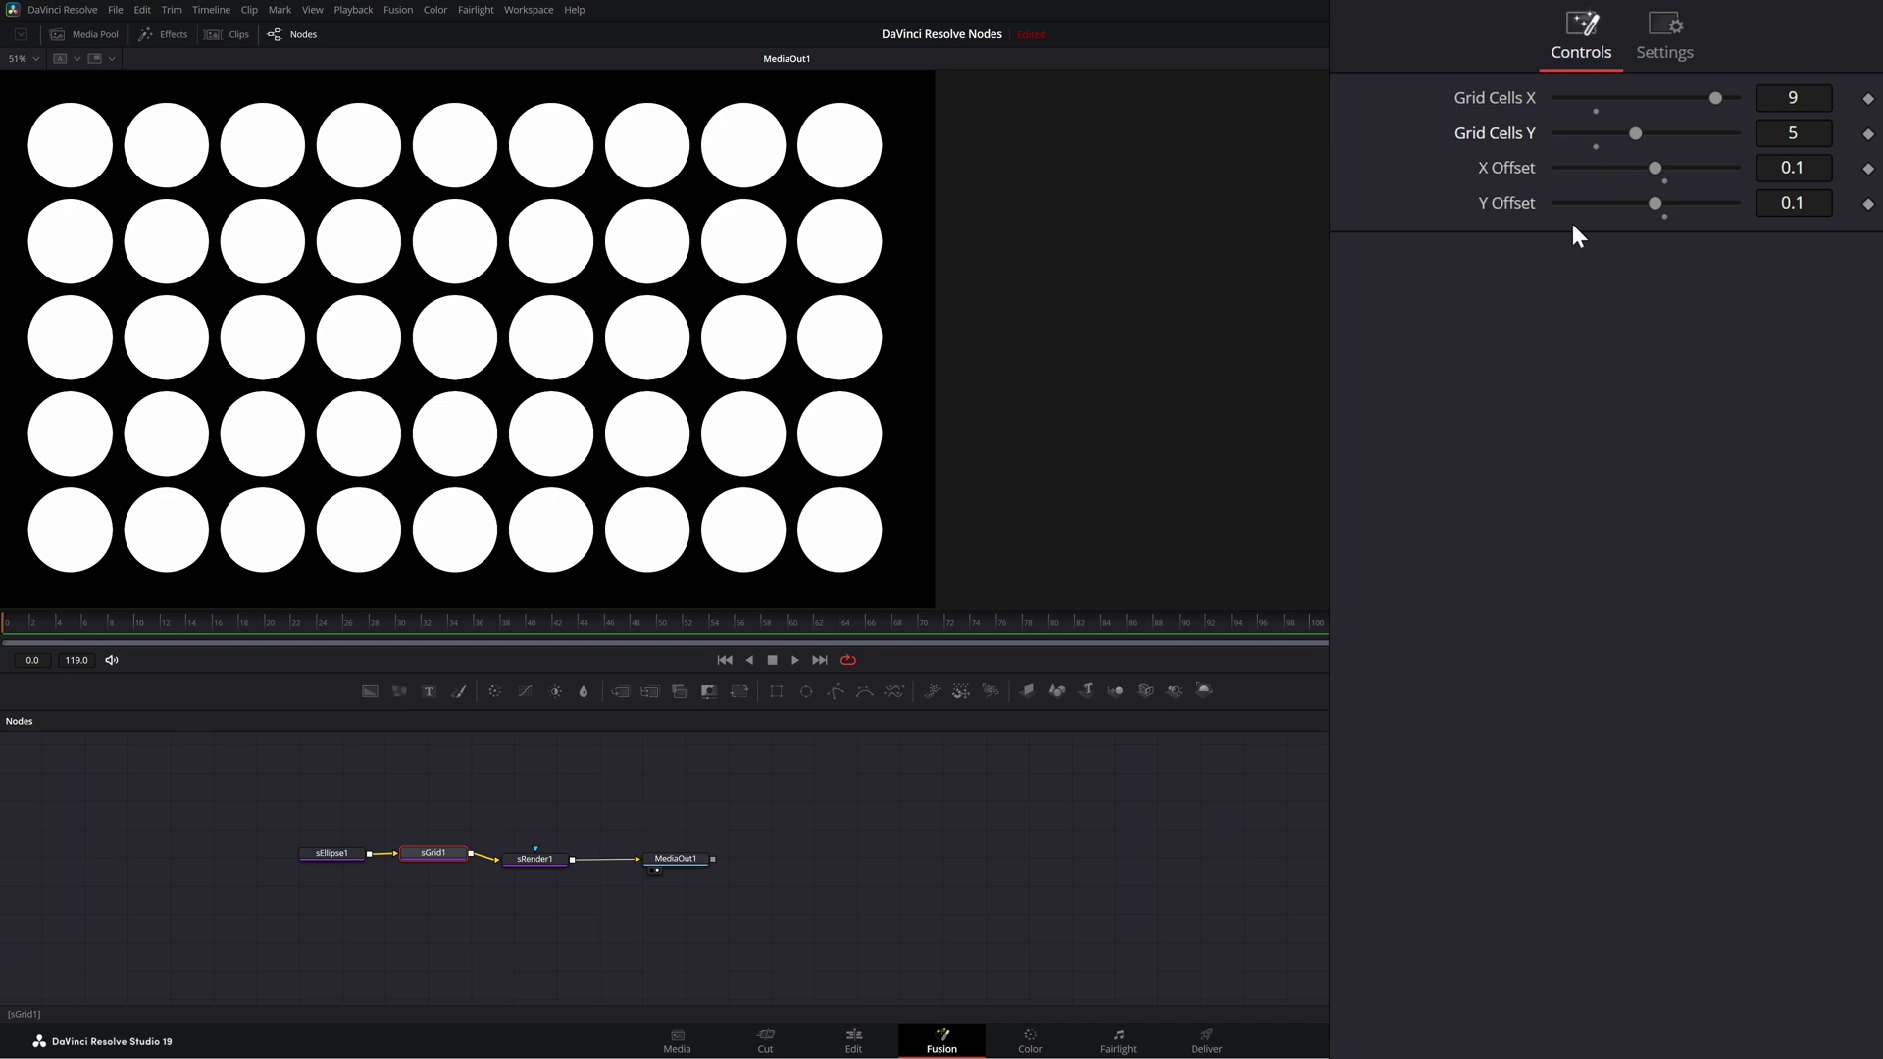
pyautogui.moveTo(337, 854); pyautogui.dragTo(238, 799)
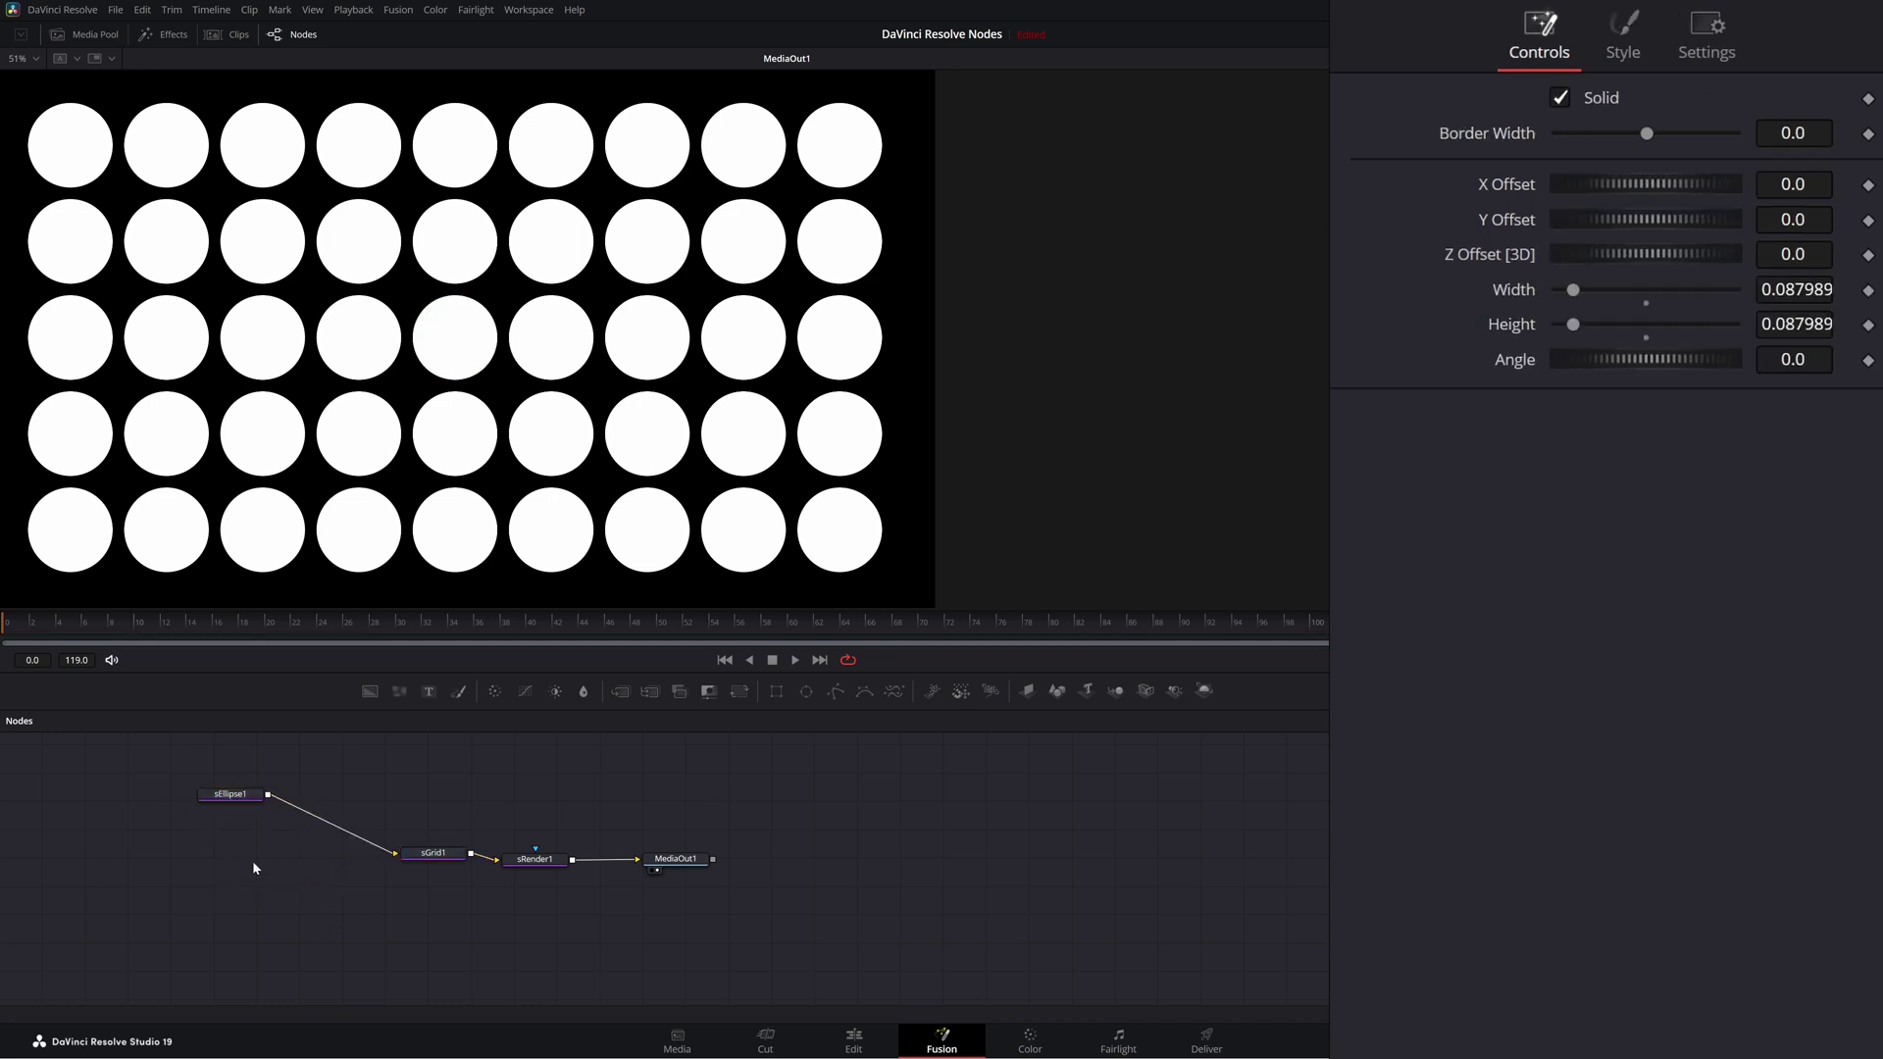
# Step: Add sRectangle and sMerge nodes, placing sMerge1 right after the rectangle
pyautogui.hotkey('shift', 'space')
pyautogui.write('sgr')
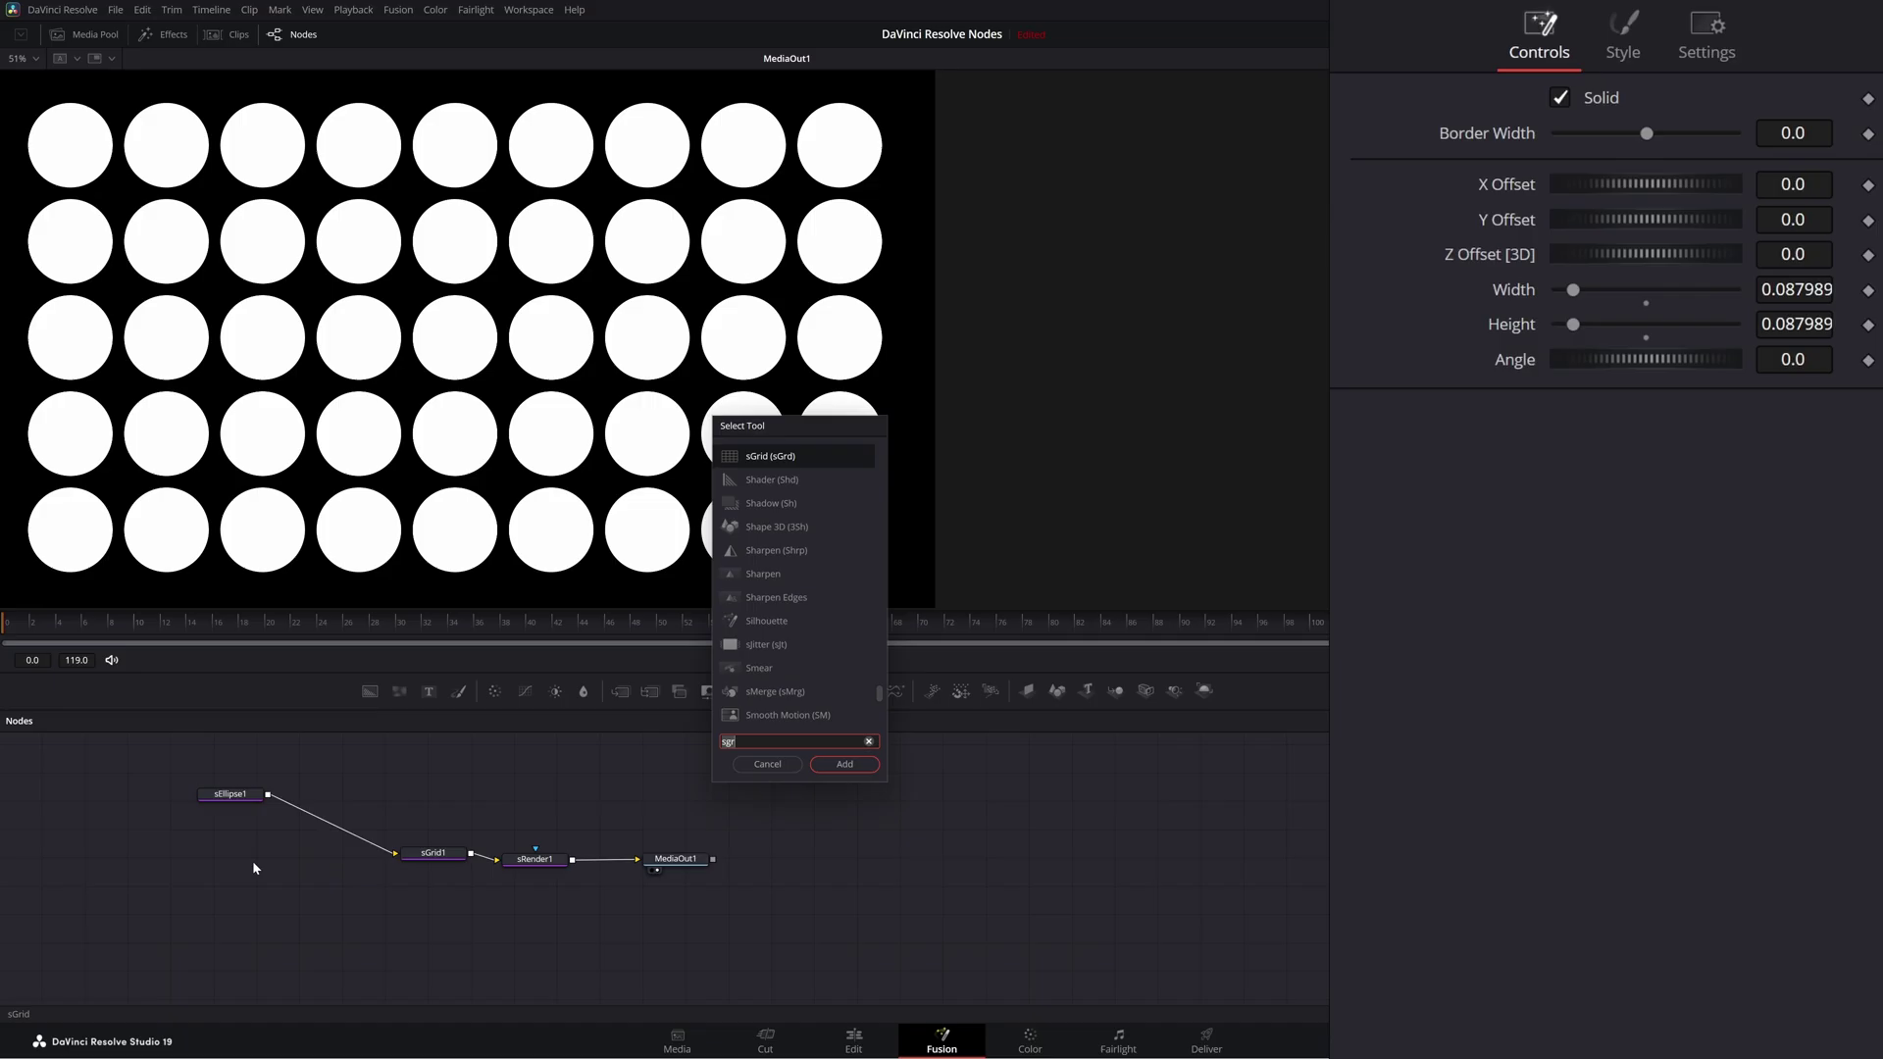
pyautogui.press('BackSpace')
pyautogui.press('BackSpace')
pyautogui.write('rec')
pyautogui.press('Return')
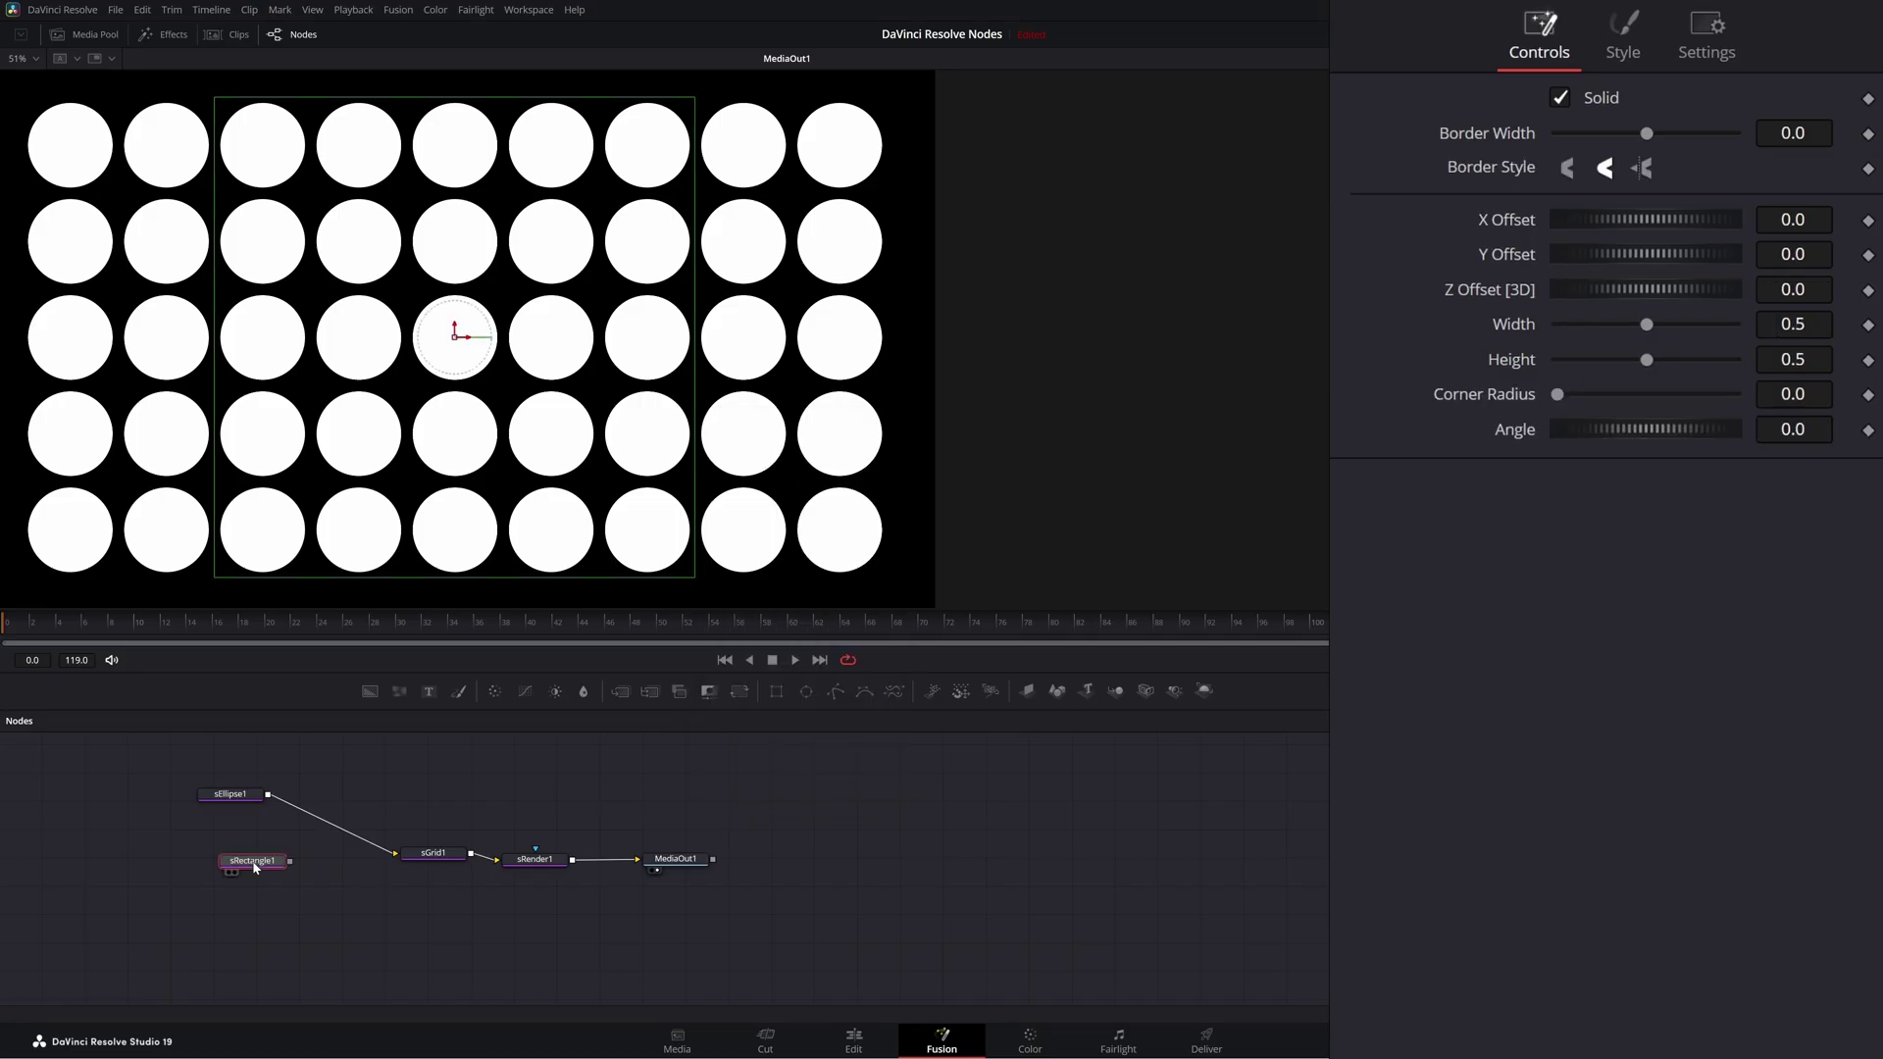
pyautogui.moveTo(212, 869); pyautogui.dragTo(195, 868)
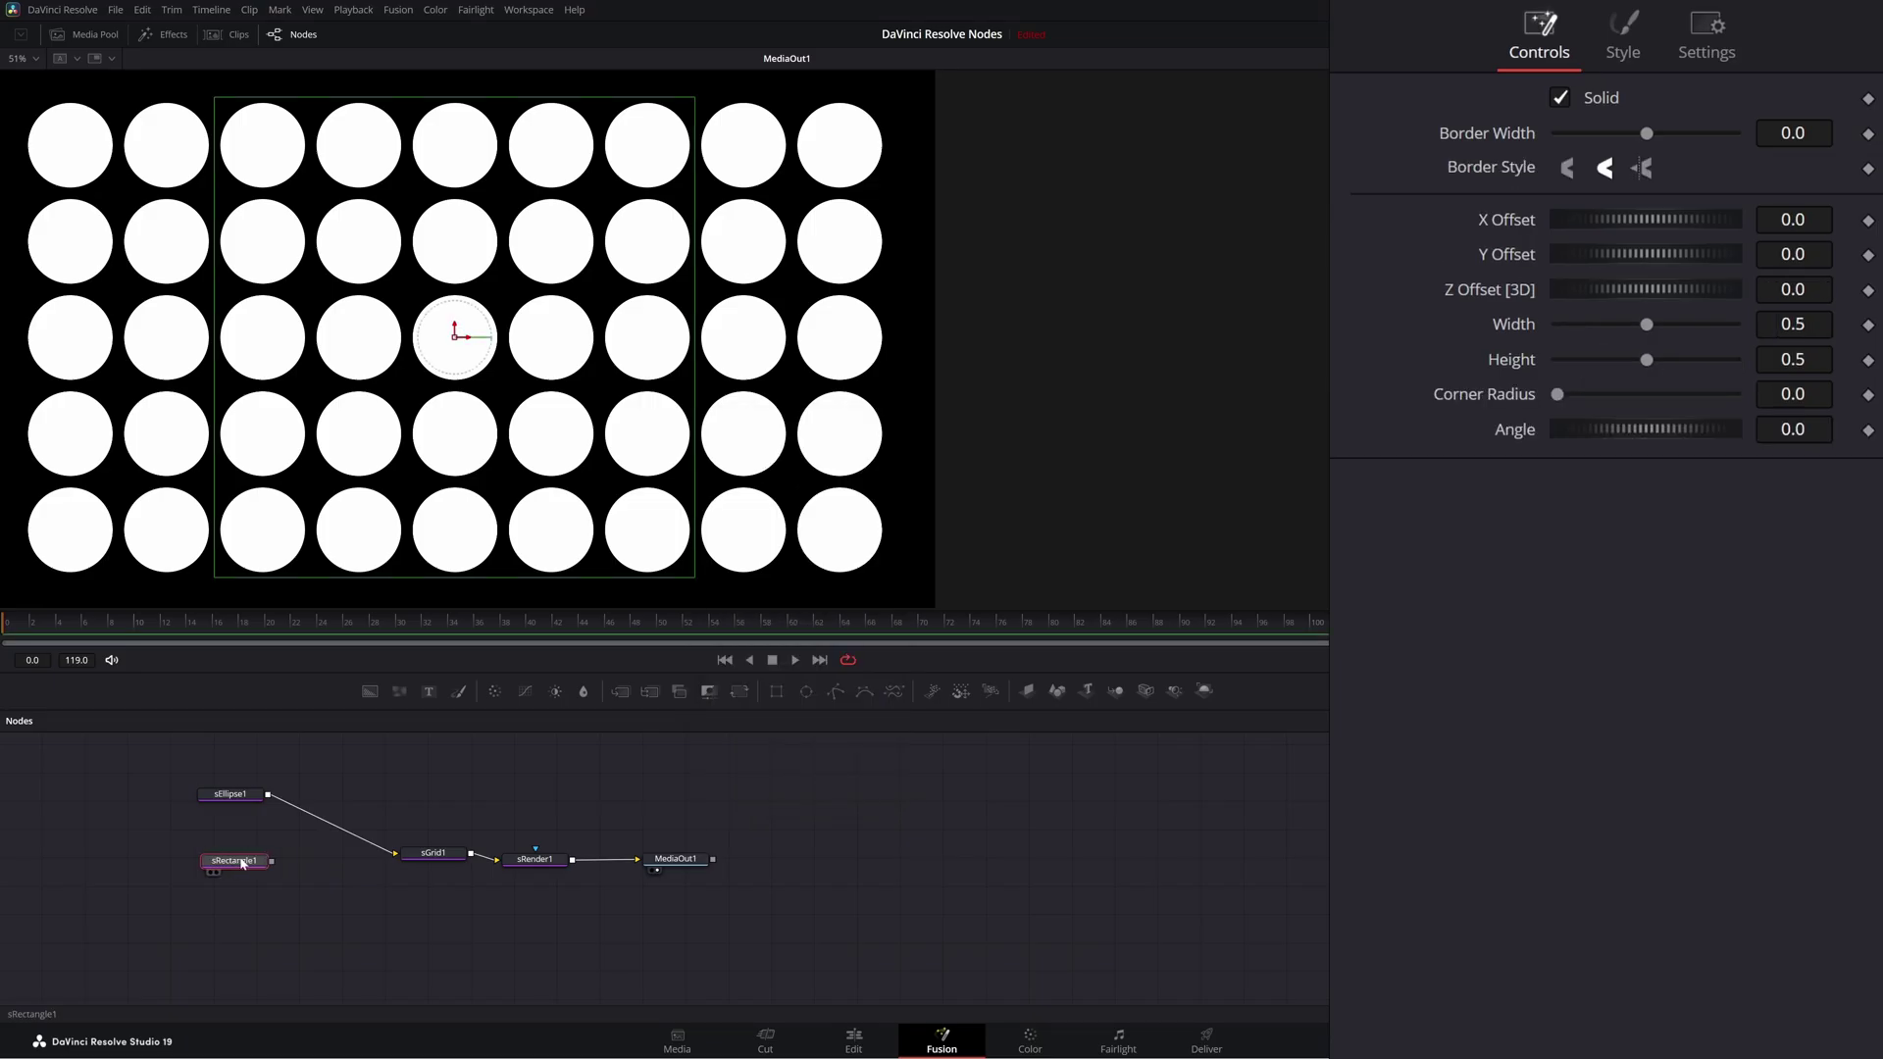
pyautogui.click(296, 881)
pyautogui.hotkey('shift', 'space')
pyautogui.write('sre')
pyautogui.press('BackSpace')
pyautogui.press('BackSpace')
pyautogui.write('m')
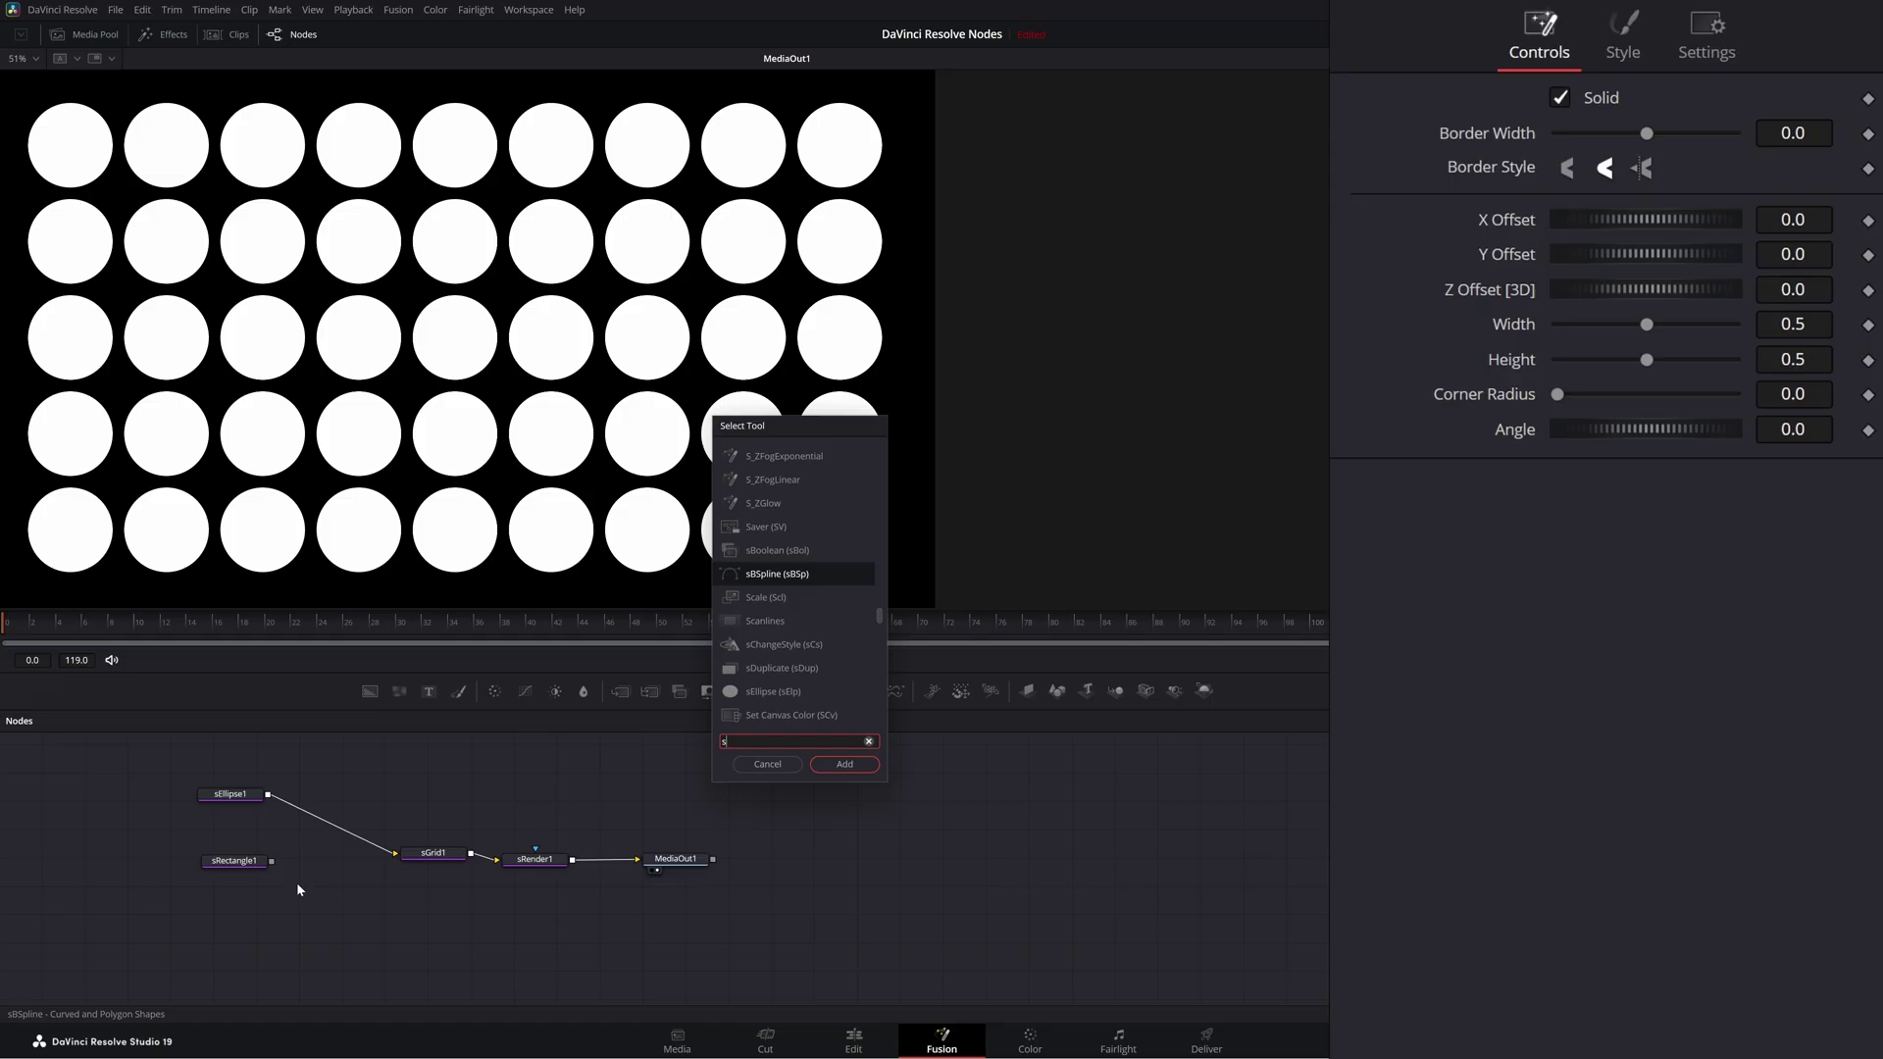
pyautogui.write('e')
pyautogui.press('Return')
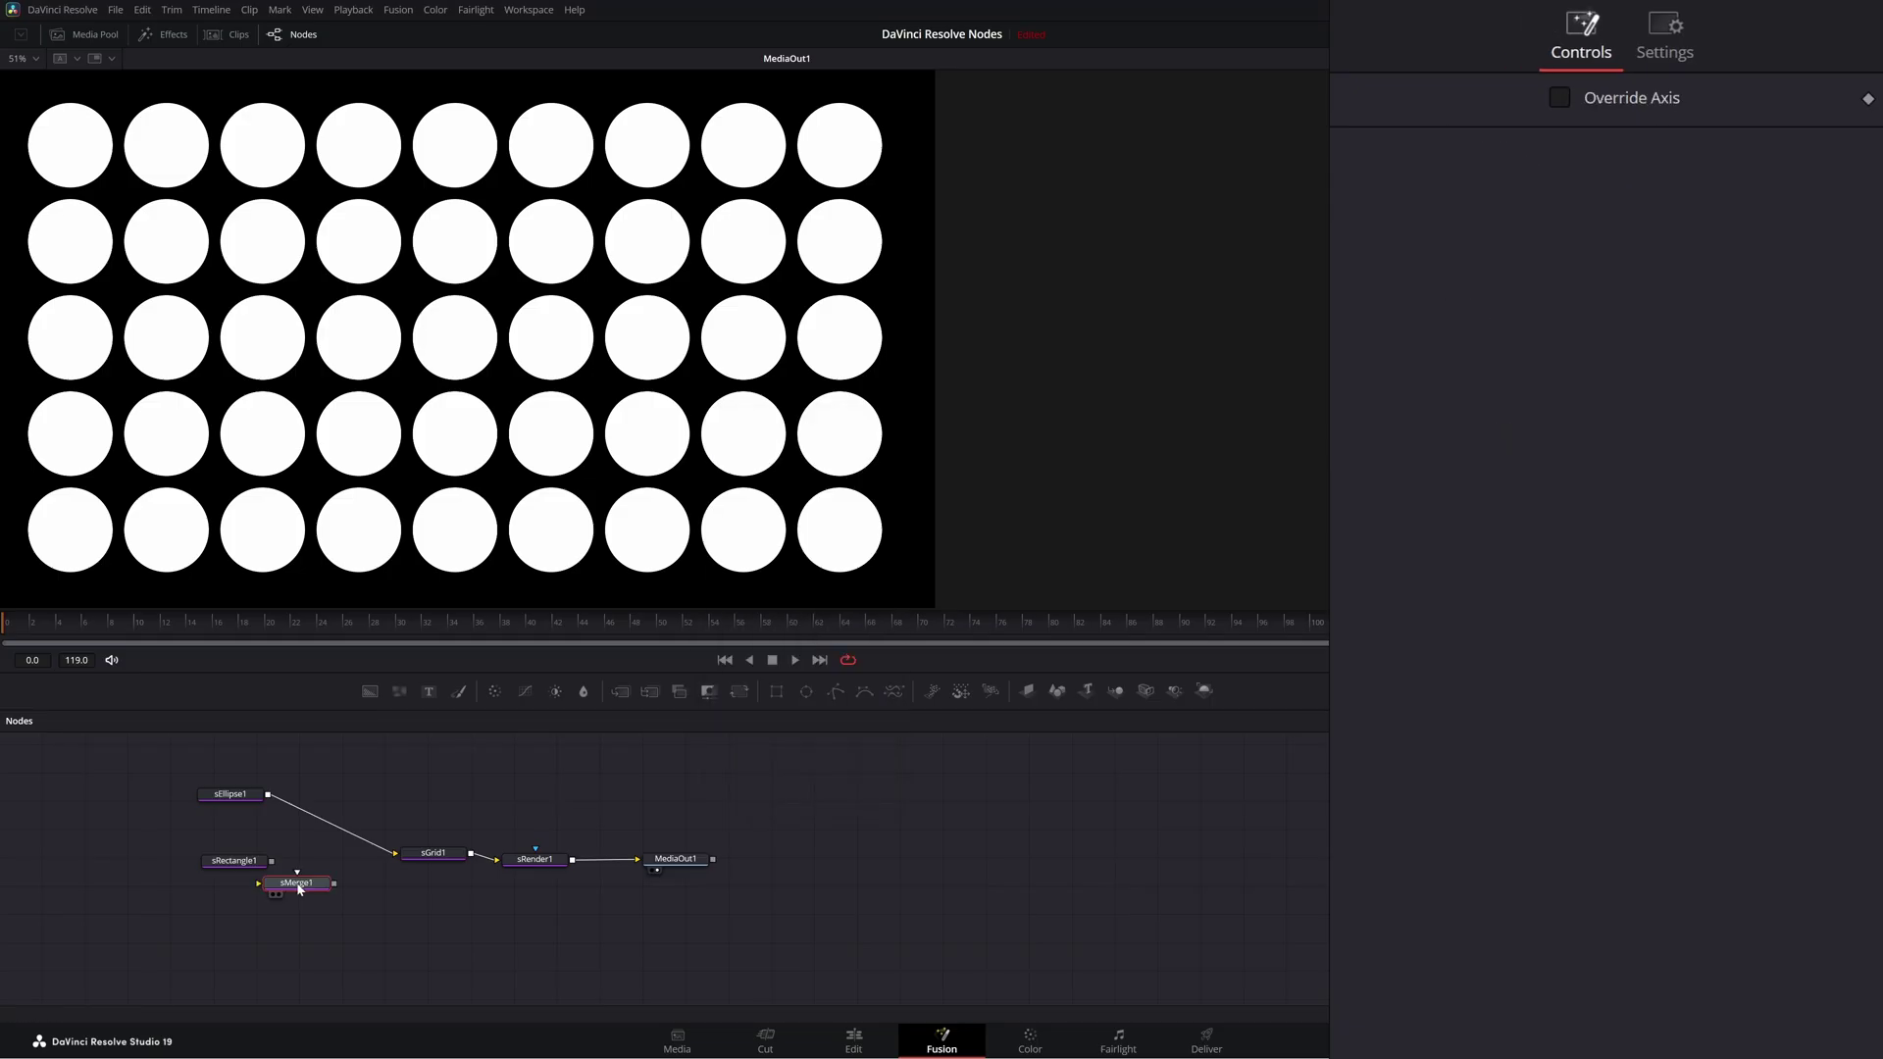
pyautogui.moveTo(299, 889); pyautogui.dragTo(328, 872)
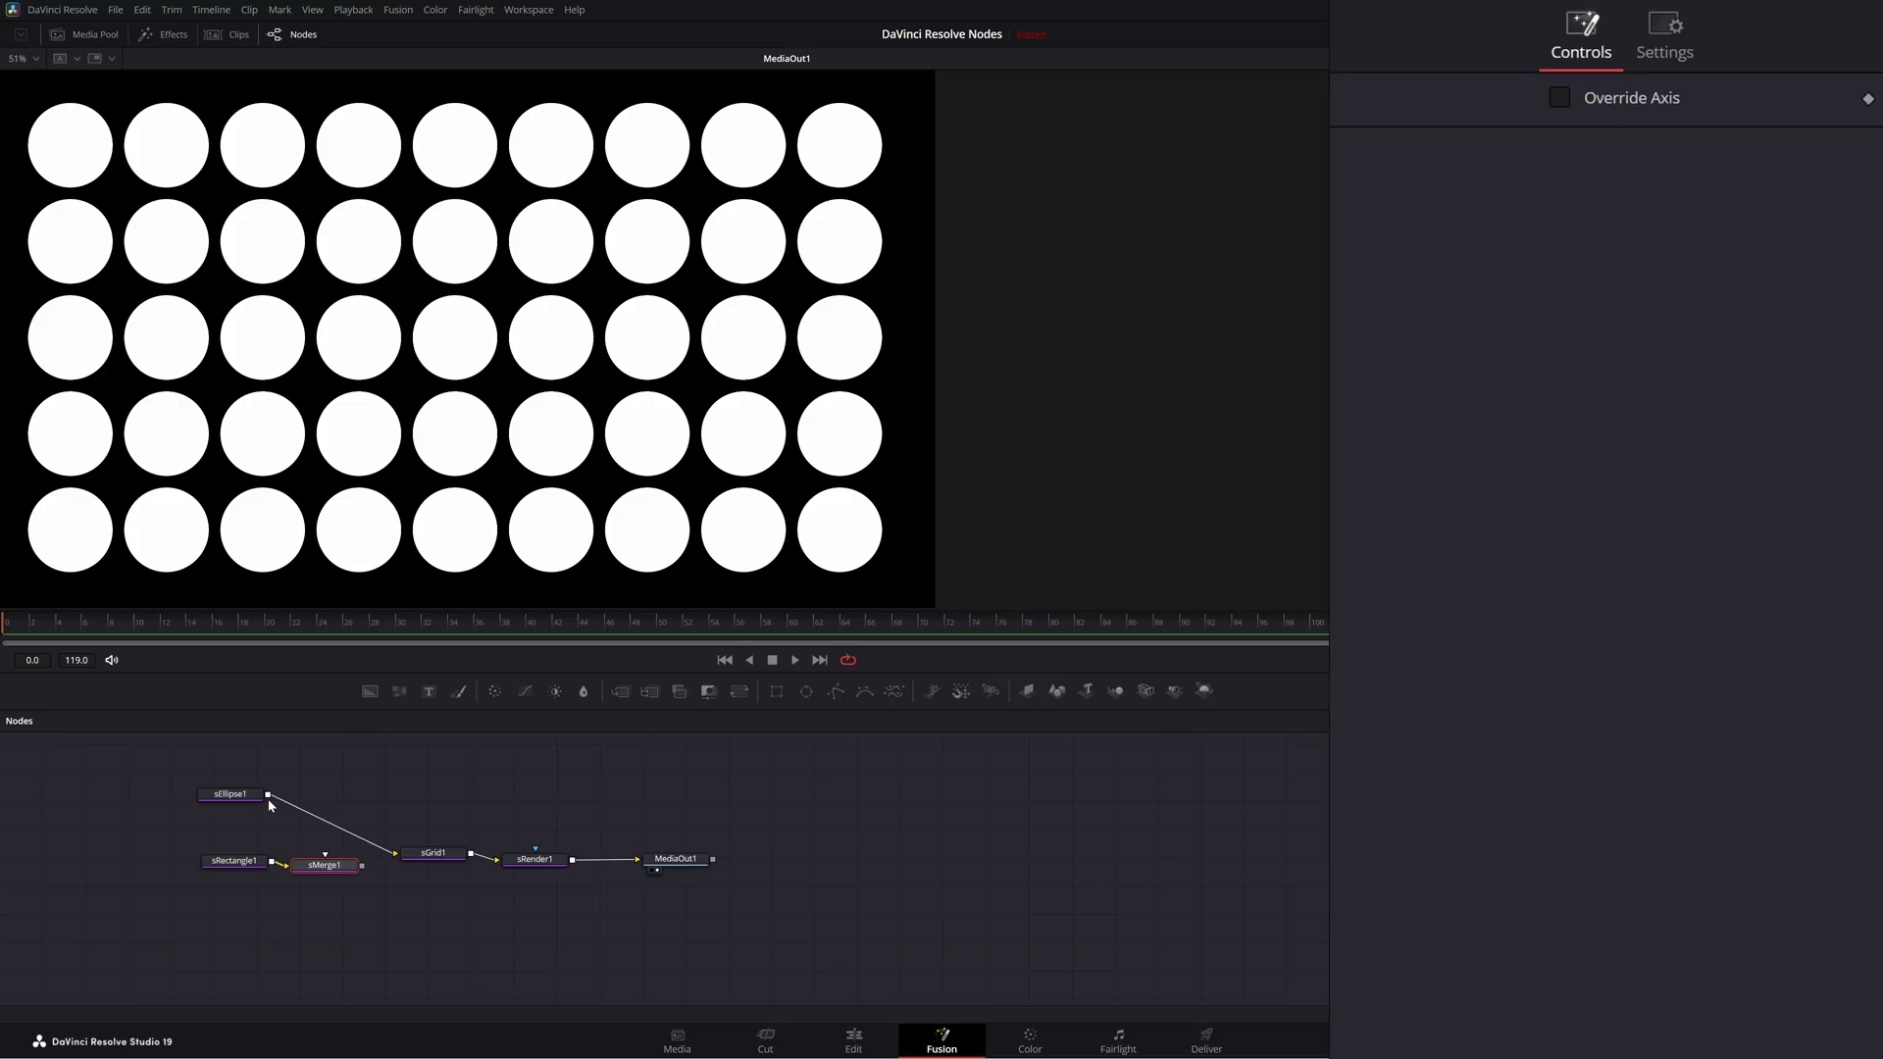
# Step: Connect the ellipse into sMerge1 and shrink the rectangle to a small tile, forming arched columns
pyautogui.moveTo(268, 794); pyautogui.dragTo(396, 859)
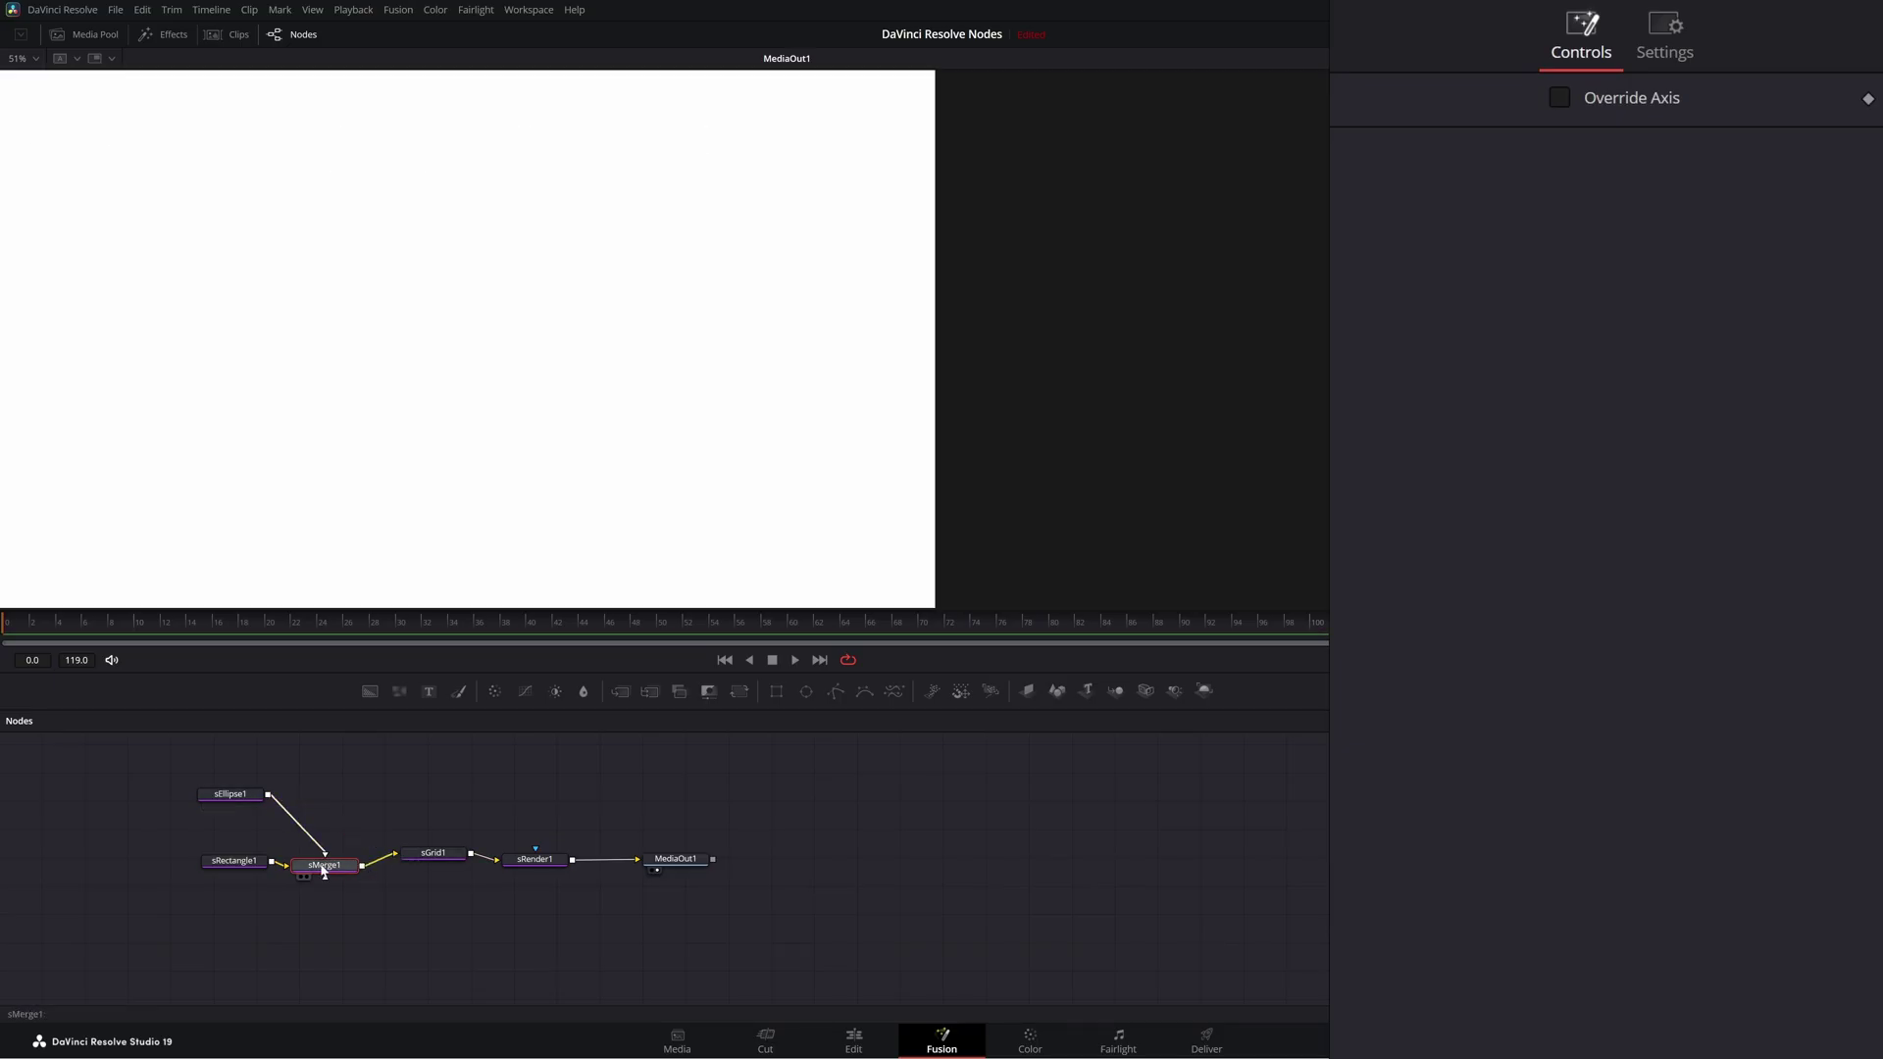
pyautogui.click(238, 865)
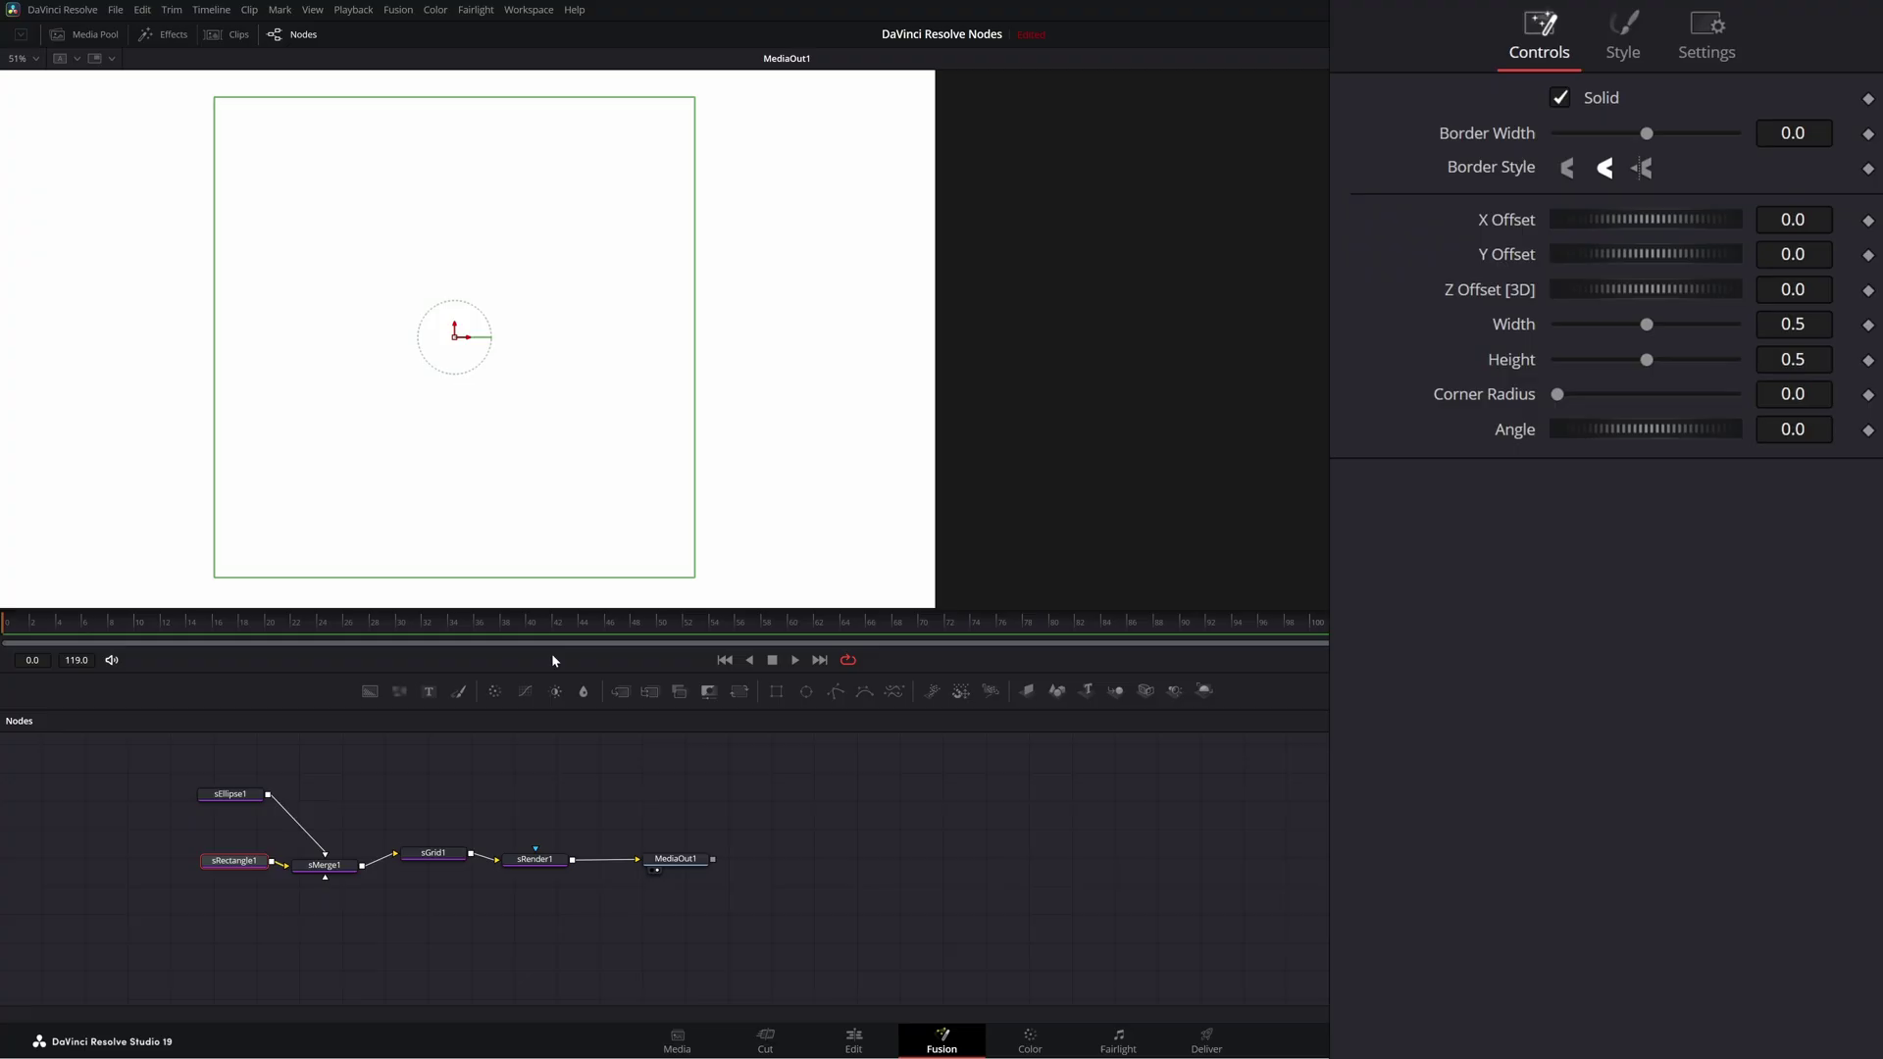
pyautogui.moveTo(696, 582); pyautogui.dragTo(469, 384)
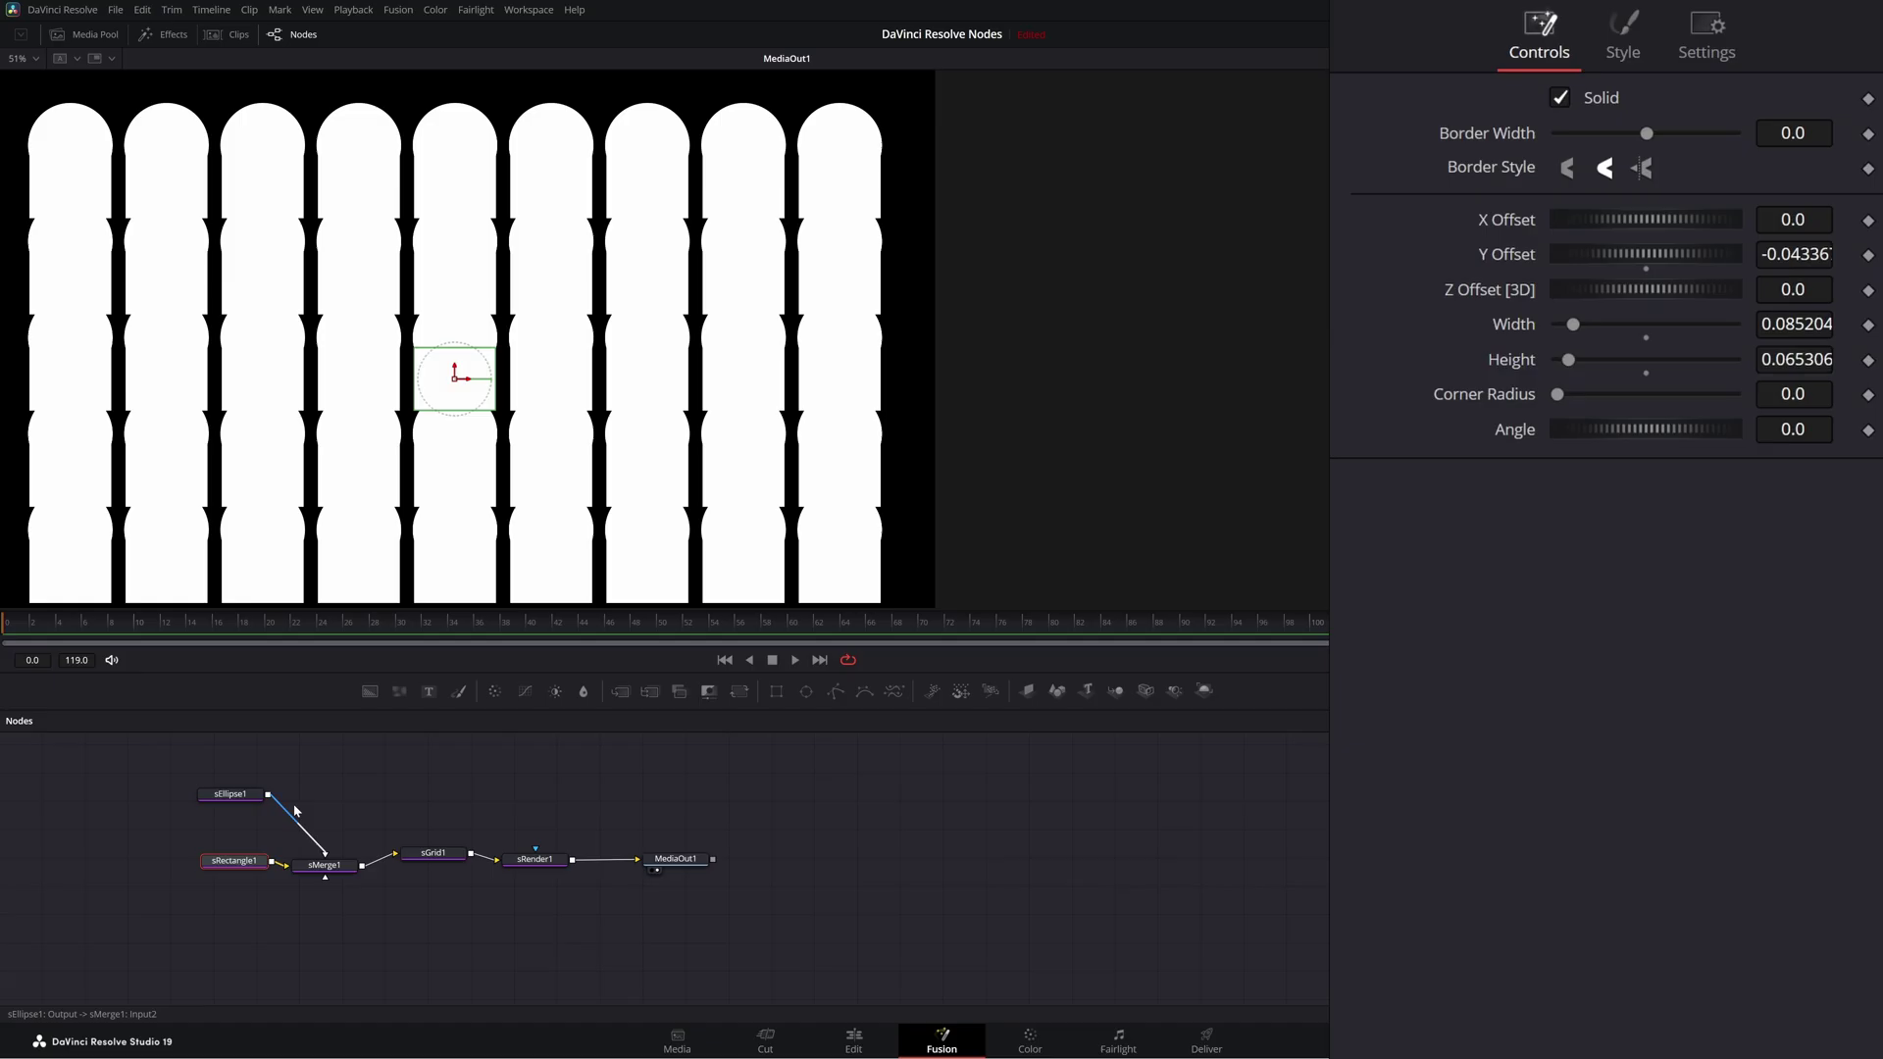
pyautogui.moveTo(434, 859); pyautogui.dragTo(441, 861)
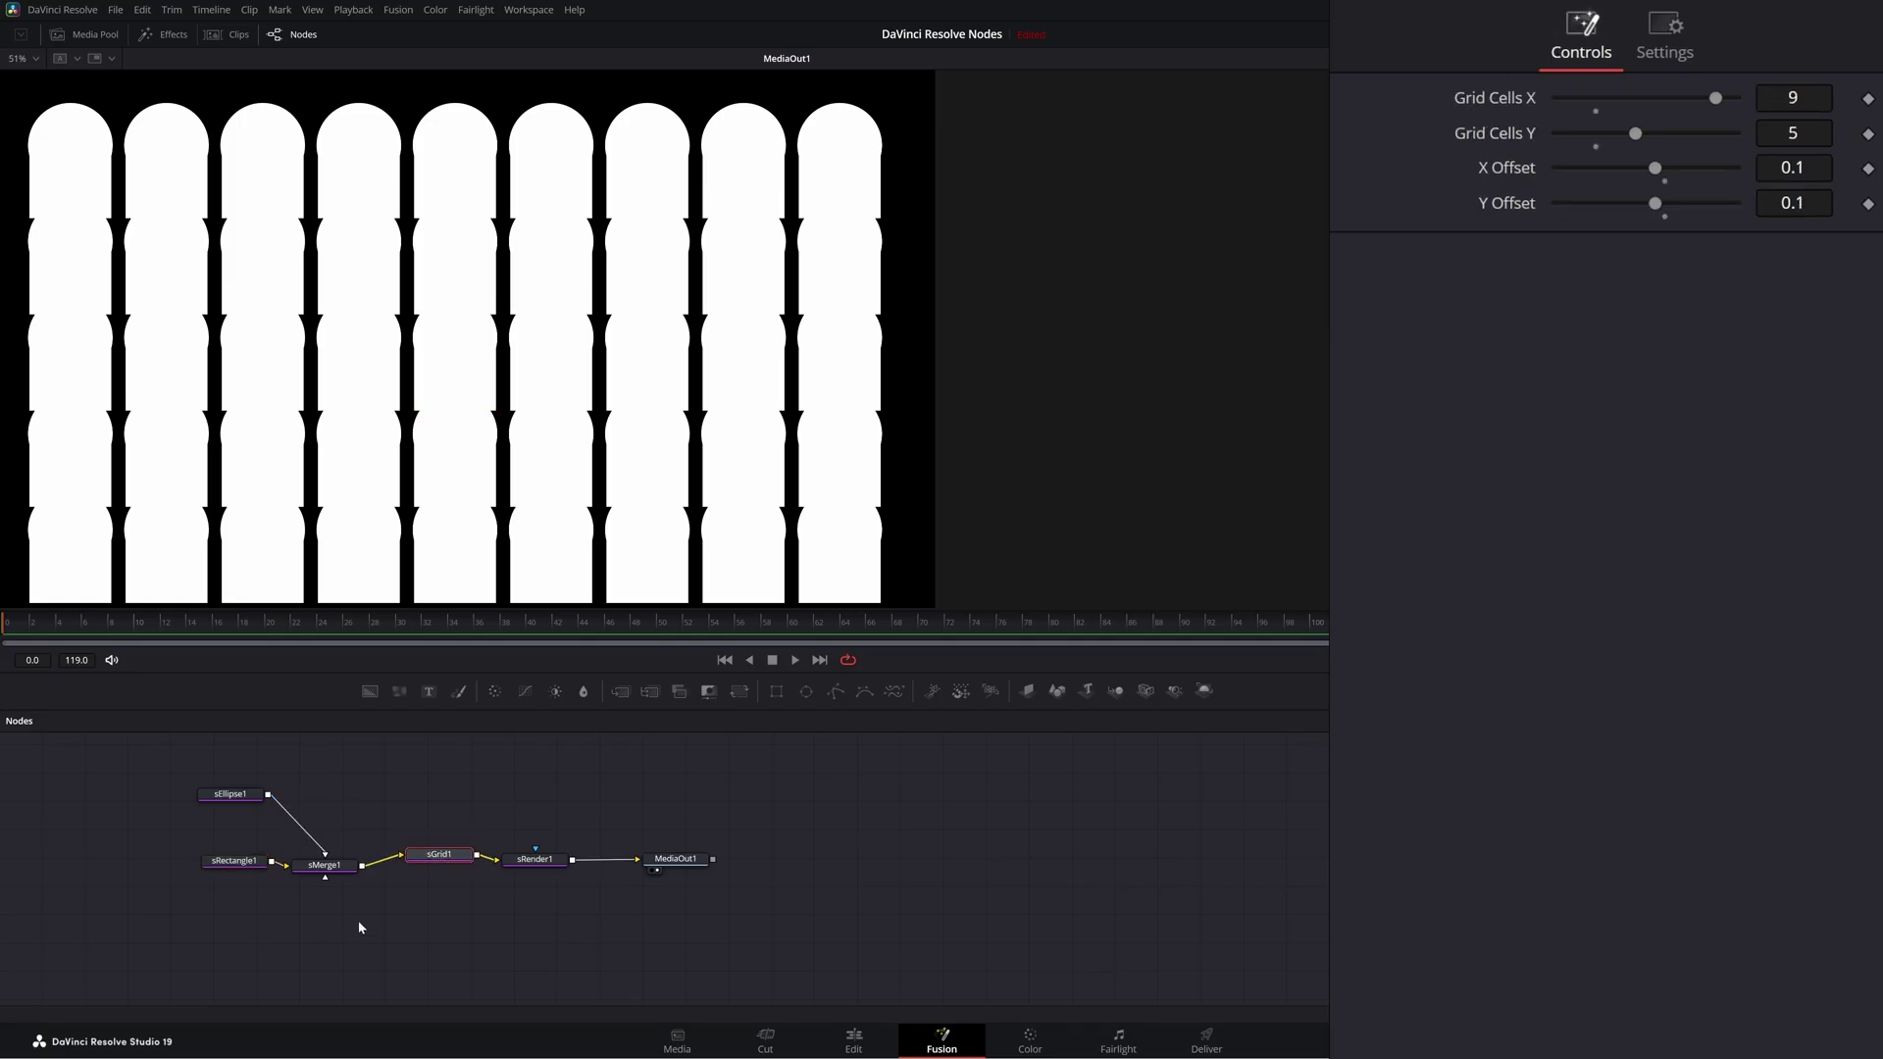
# Step: Delete sRectangle1 and sMerge1 and connect sEllipse1 directly into sGrid1
pyautogui.moveTo(360, 921)
pyautogui.mouseDown()
pyautogui.moveTo(208, 855)
pyautogui.moveTo(231, 869)
pyautogui.mouseUp()
pyautogui.press('Delete')
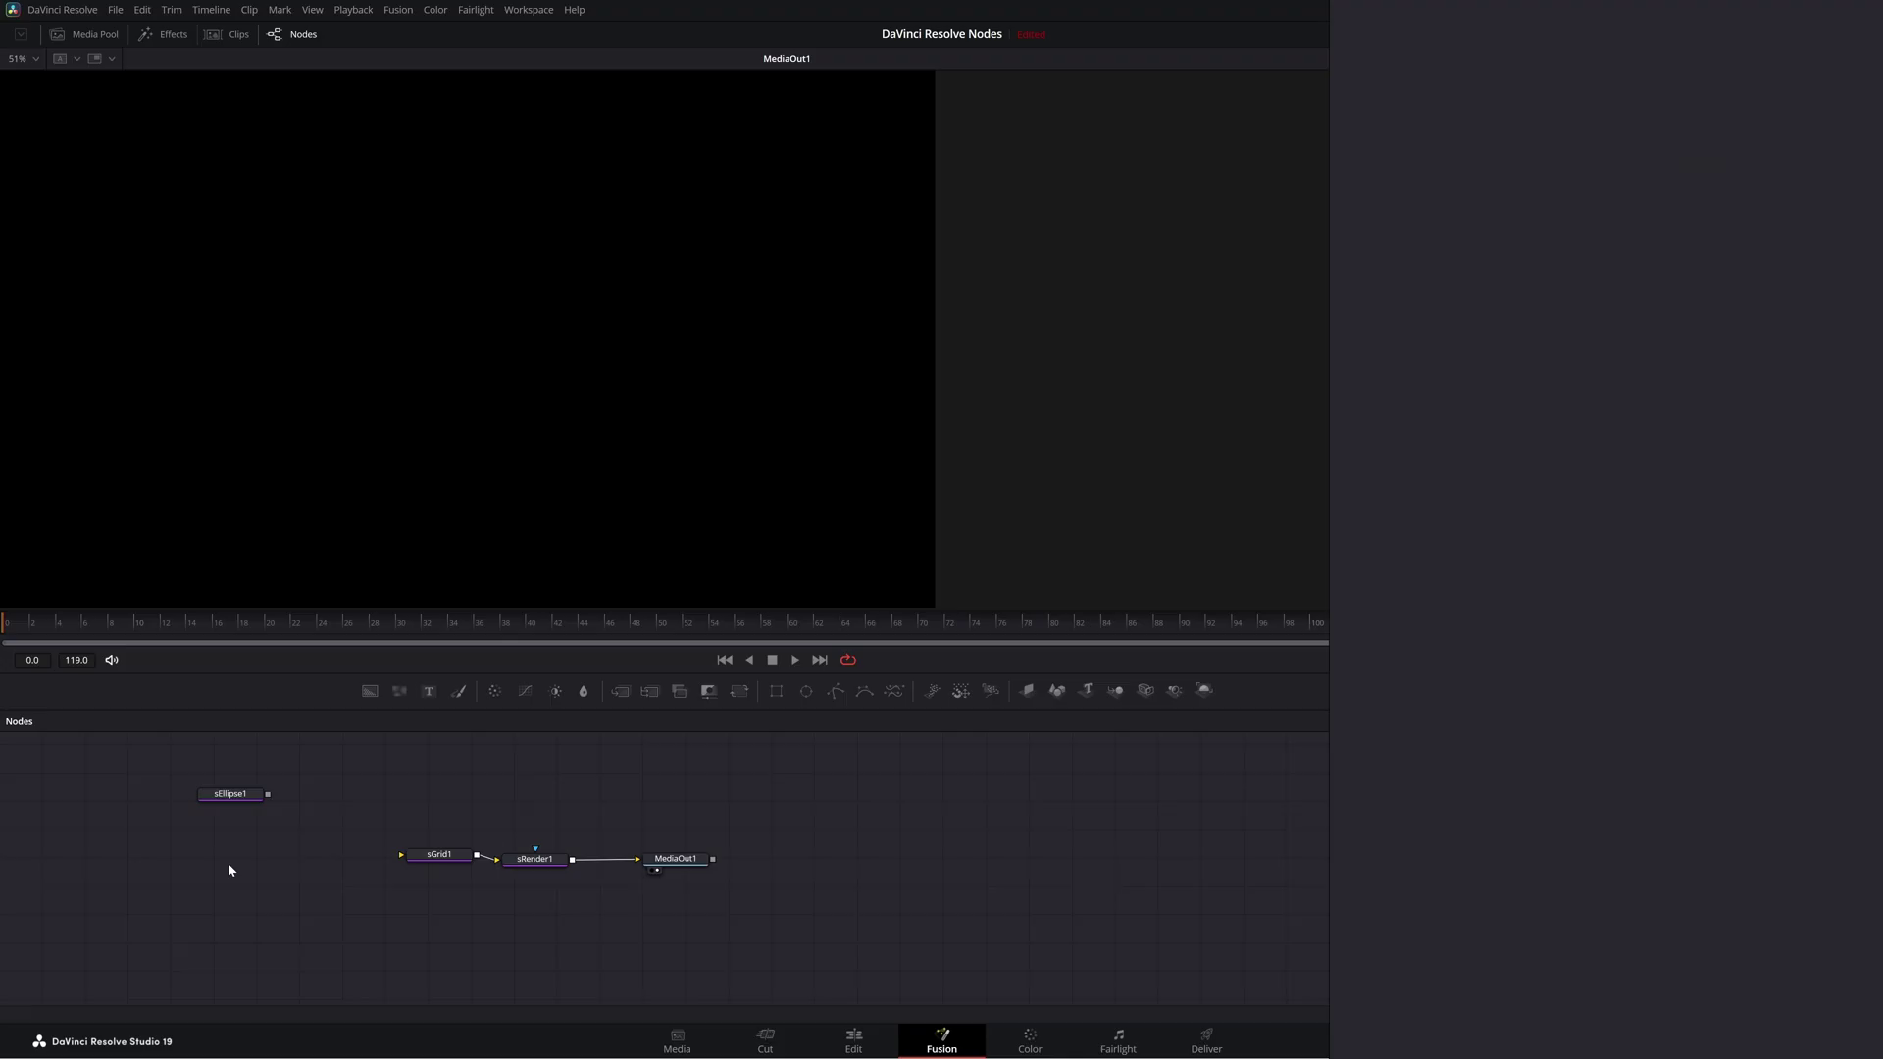
pyautogui.moveTo(270, 794); pyautogui.dragTo(302, 806)
pyautogui.moveTo(395, 855); pyautogui.dragTo(397, 855)
# Step: Tidy the node layout so sEllipse1, sGrid1, sRender1 and MediaOut1 sit in a row
pyautogui.moveTo(257, 794); pyautogui.dragTo(345, 861)
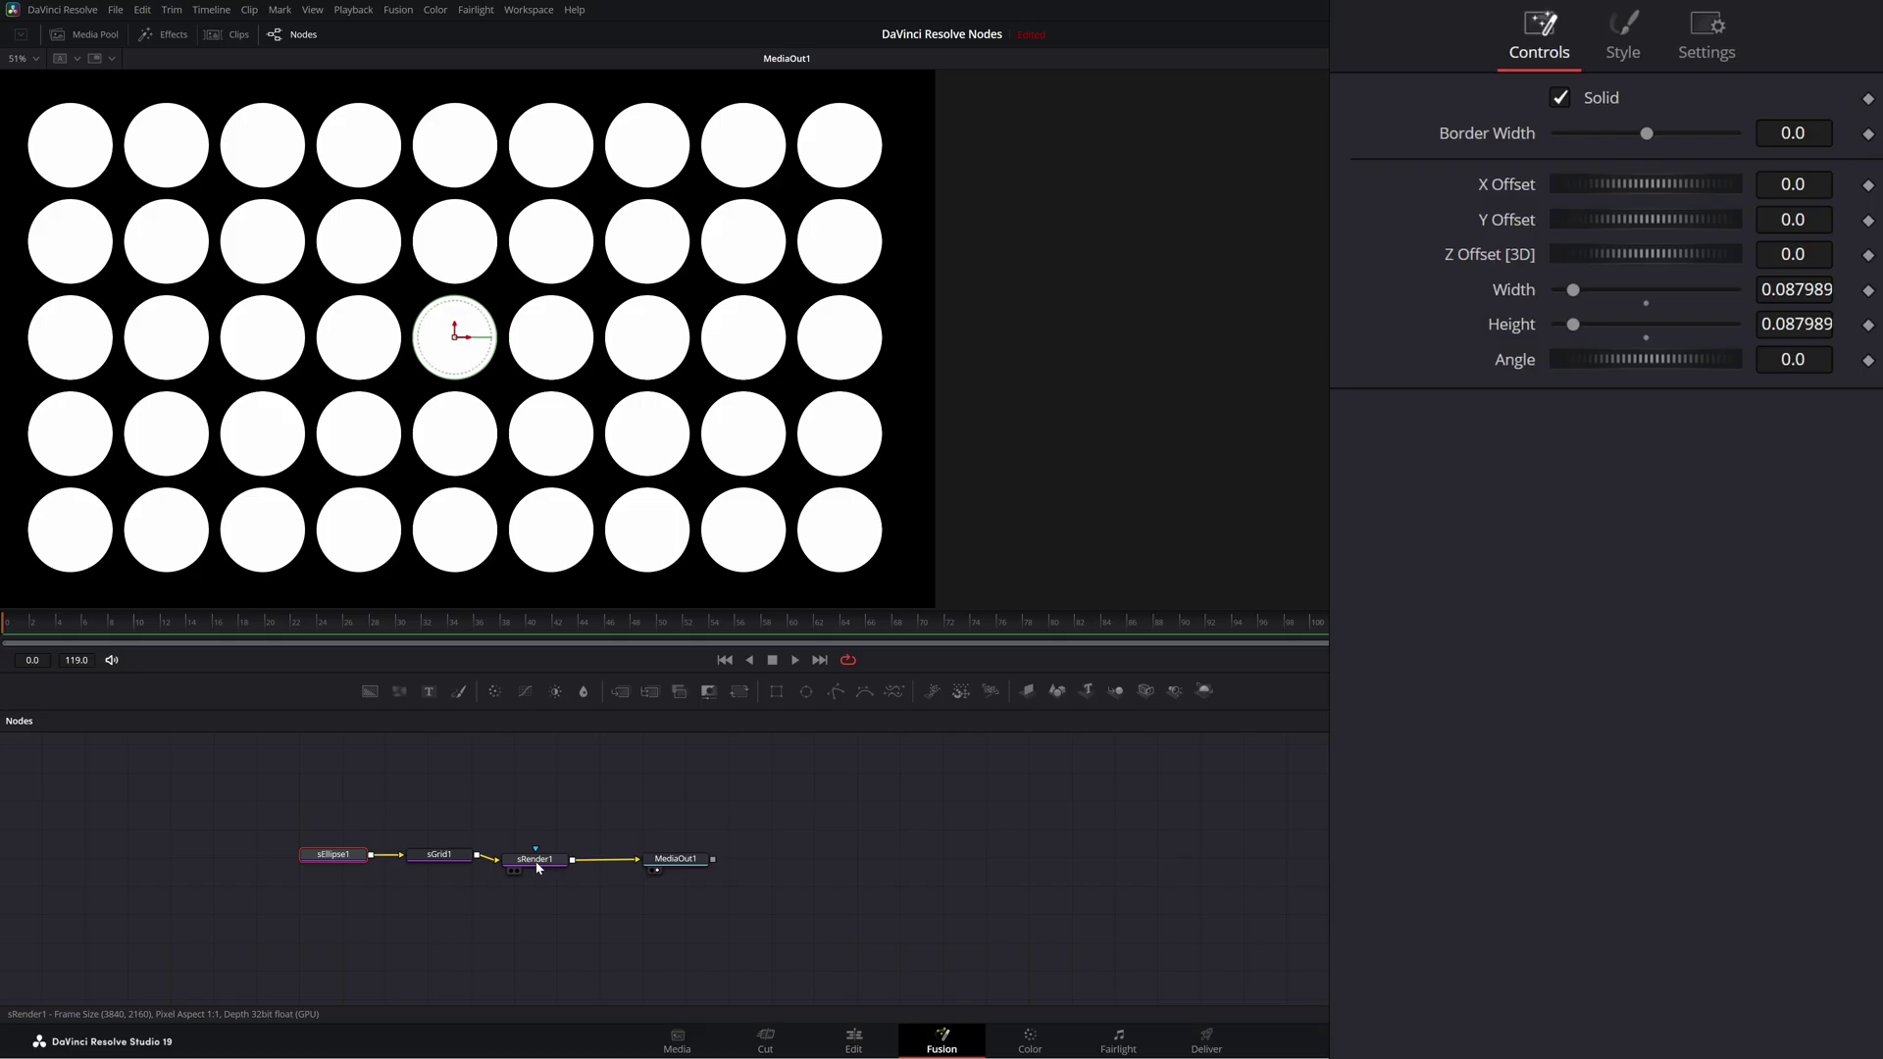
pyautogui.moveTo(537, 867); pyautogui.dragTo(551, 864)
pyautogui.moveTo(678, 859); pyautogui.dragTo(656, 856)
pyautogui.hscroll(3, 614, 828)
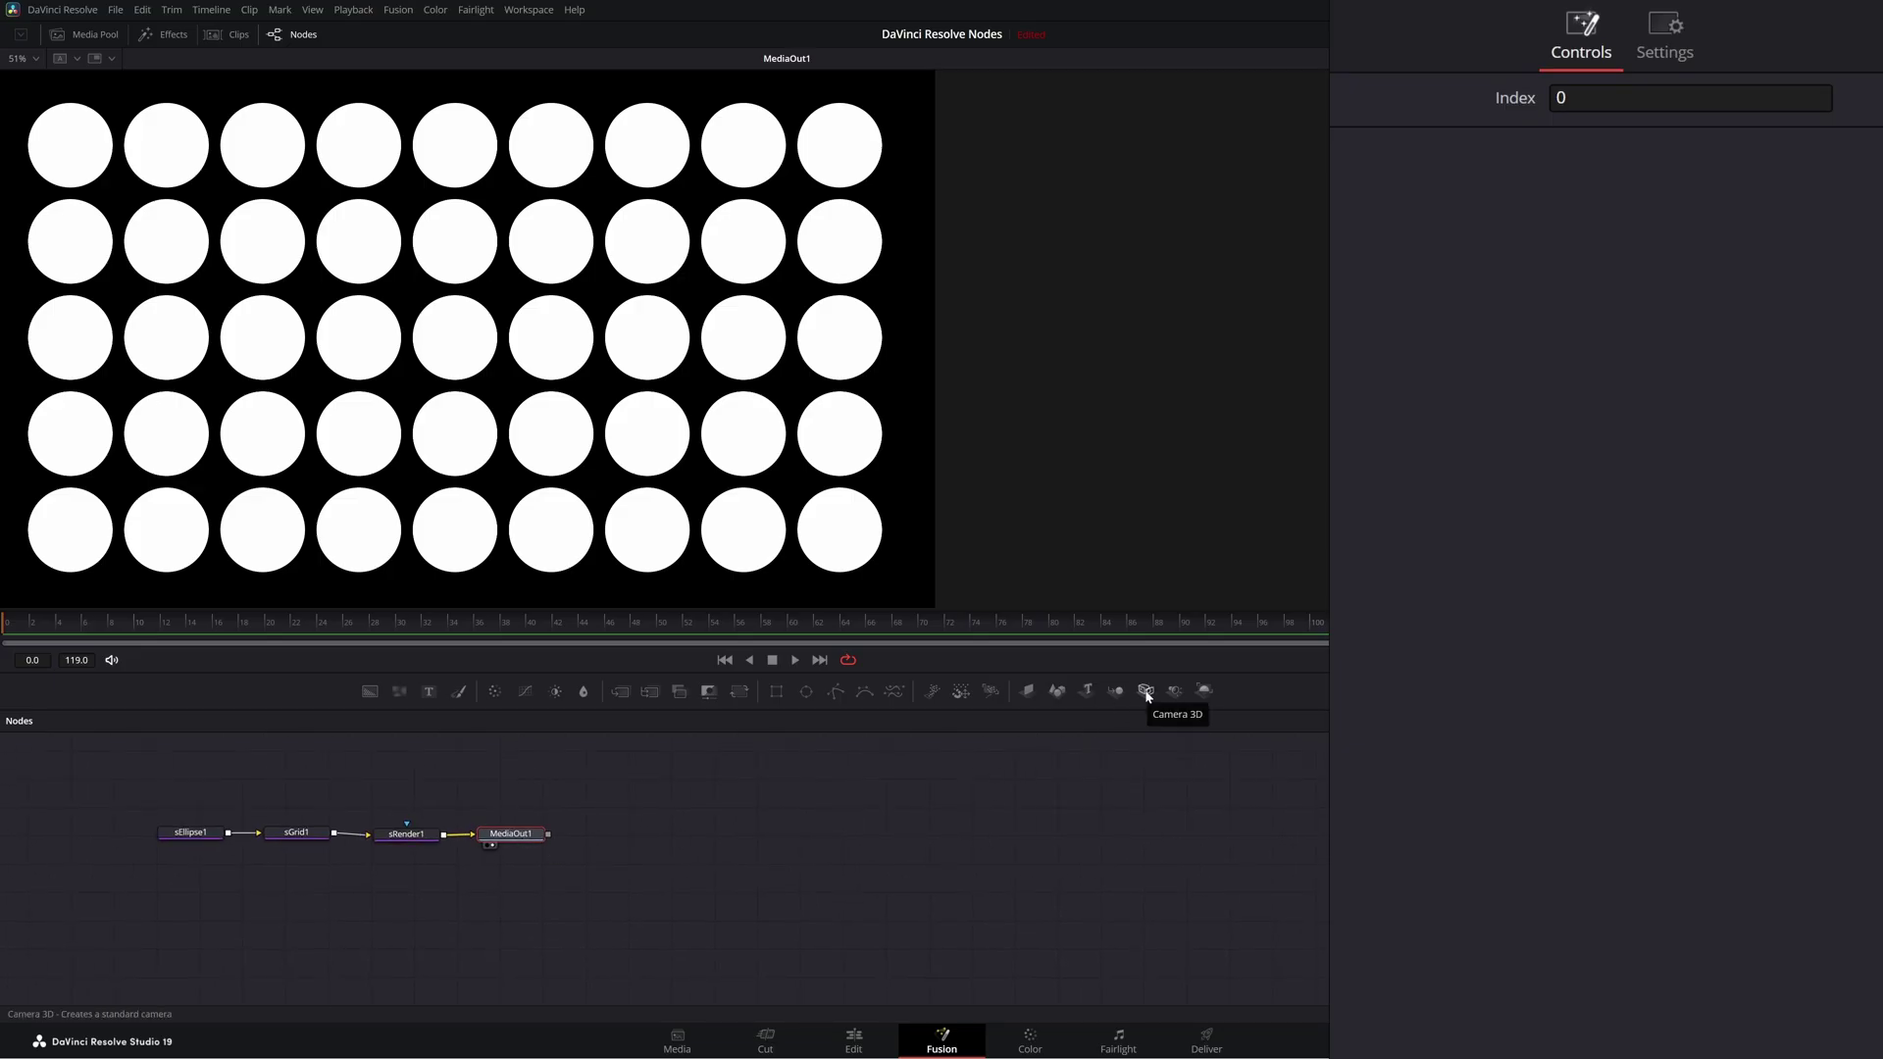
# Step: Add Camera3D, Renderer3D and Spot Light nodes to the node graph
pyautogui.moveTo(1147, 695); pyautogui.dragTo(349, 939)
pyautogui.moveTo(1115, 691); pyautogui.dragTo(455, 941)
pyautogui.moveTo(1205, 690); pyautogui.dragTo(574, 939)
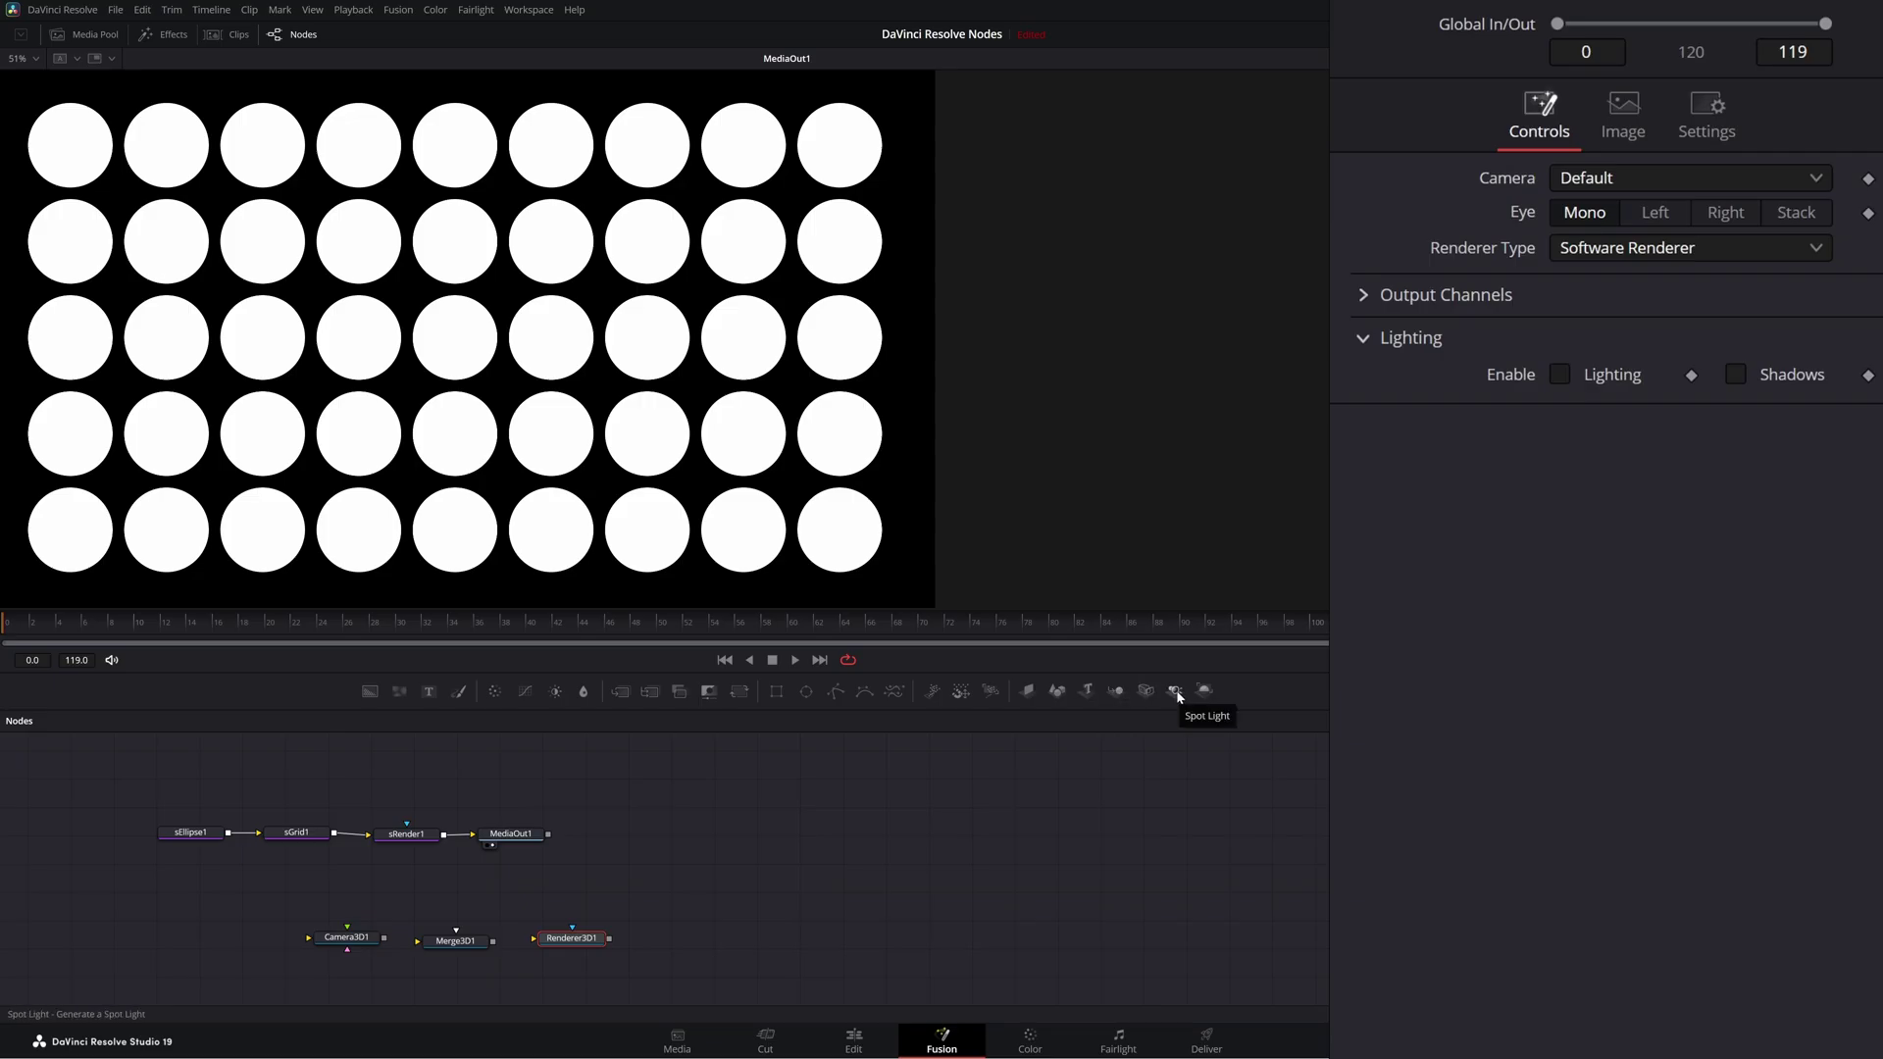
pyautogui.moveTo(1120, 692); pyautogui.dragTo(348, 898)
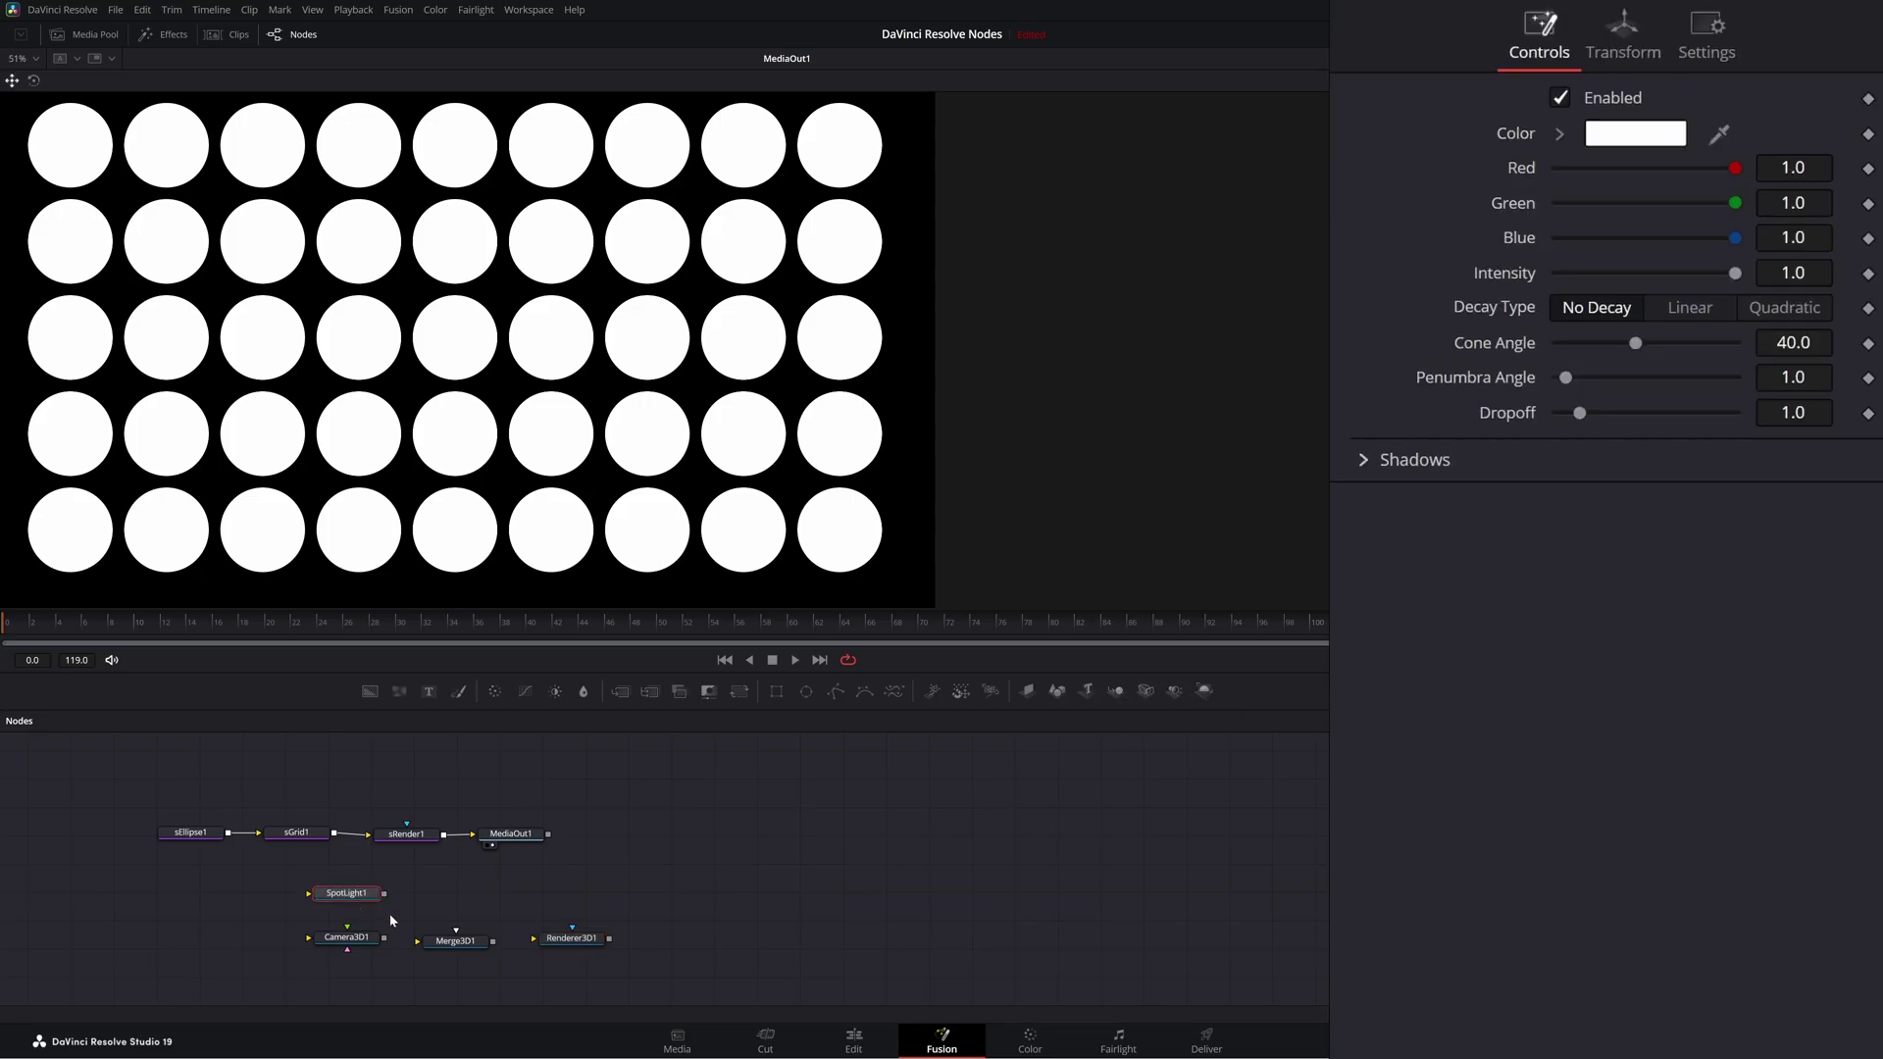
pyautogui.click(575, 939)
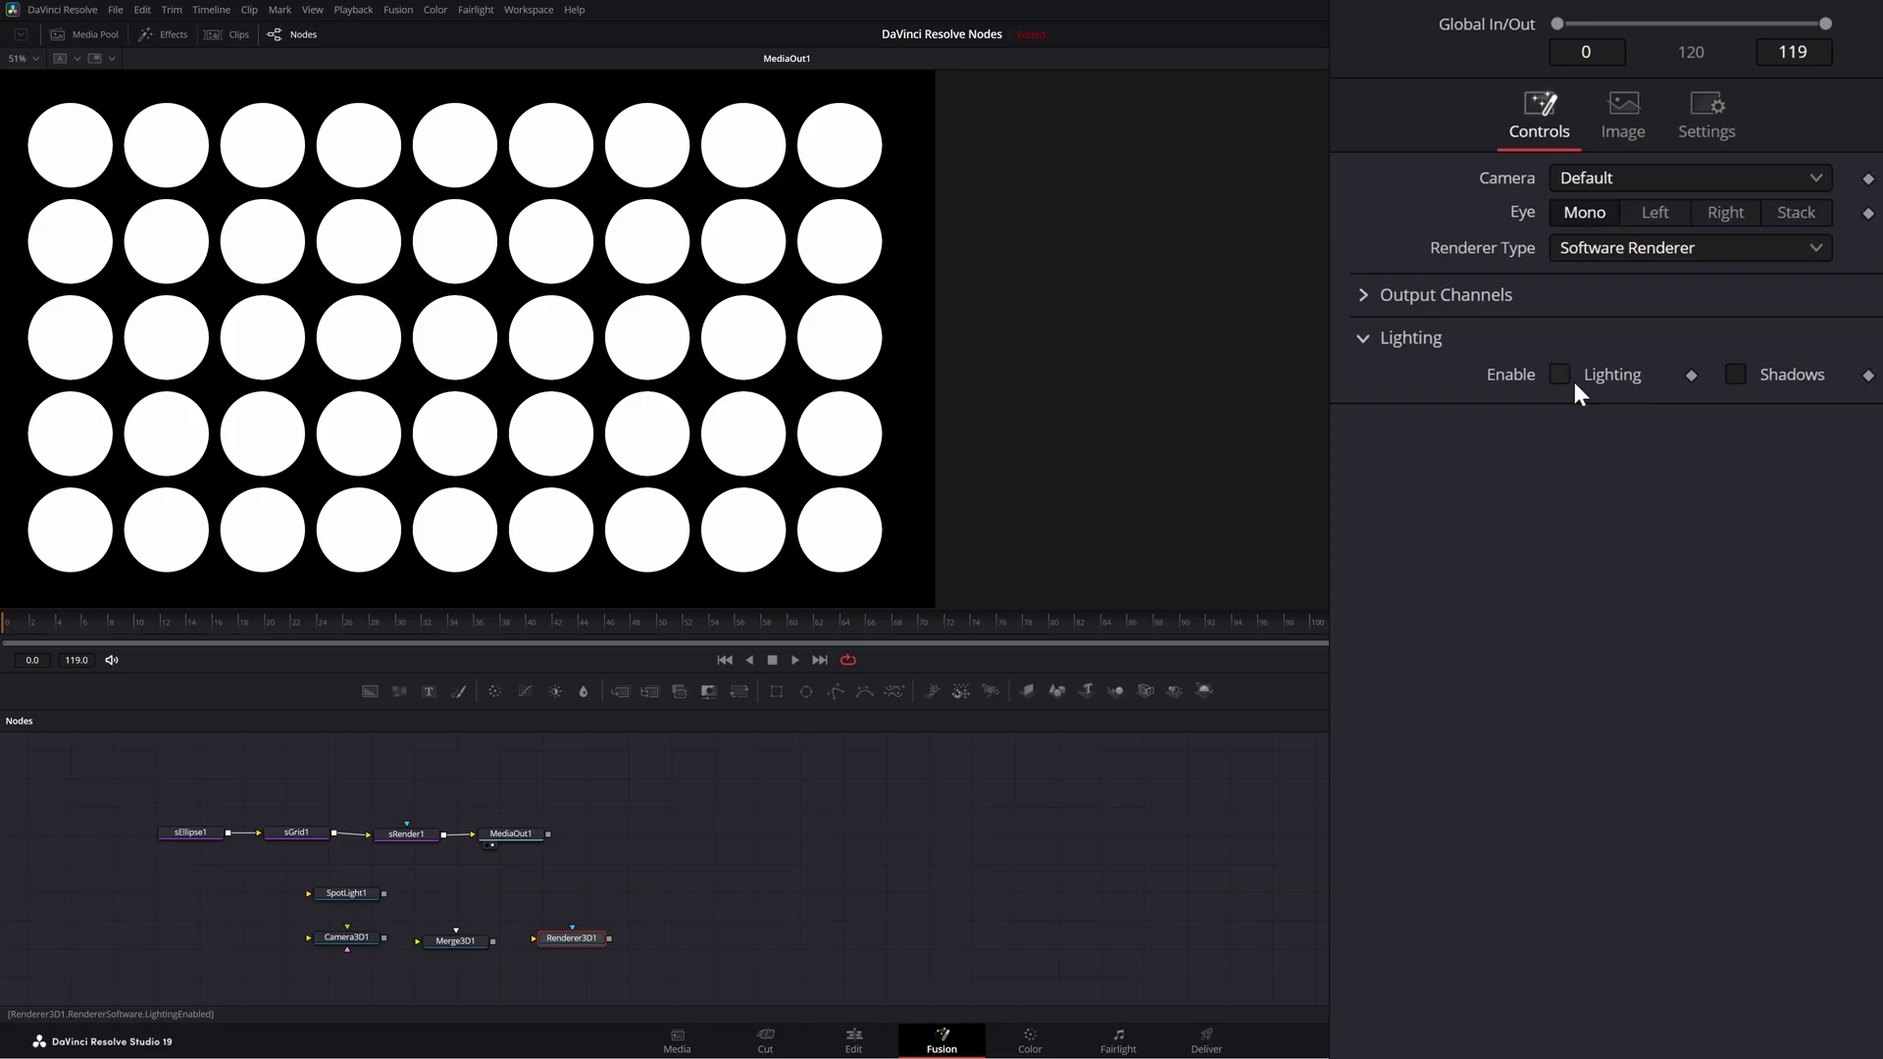
# Step: Enable Lighting and Shadows in Renderer3D1 and wire Camera3D1 and SpotLight1 into Merge3D1
pyautogui.click(1559, 375)
pyautogui.click(1731, 374)
pyautogui.moveTo(383, 937); pyautogui.dragTo(534, 939)
pyautogui.moveTo(383, 893); pyautogui.dragTo(456, 930)
pyautogui.moveTo(511, 834); pyautogui.dragTo(606, 834)
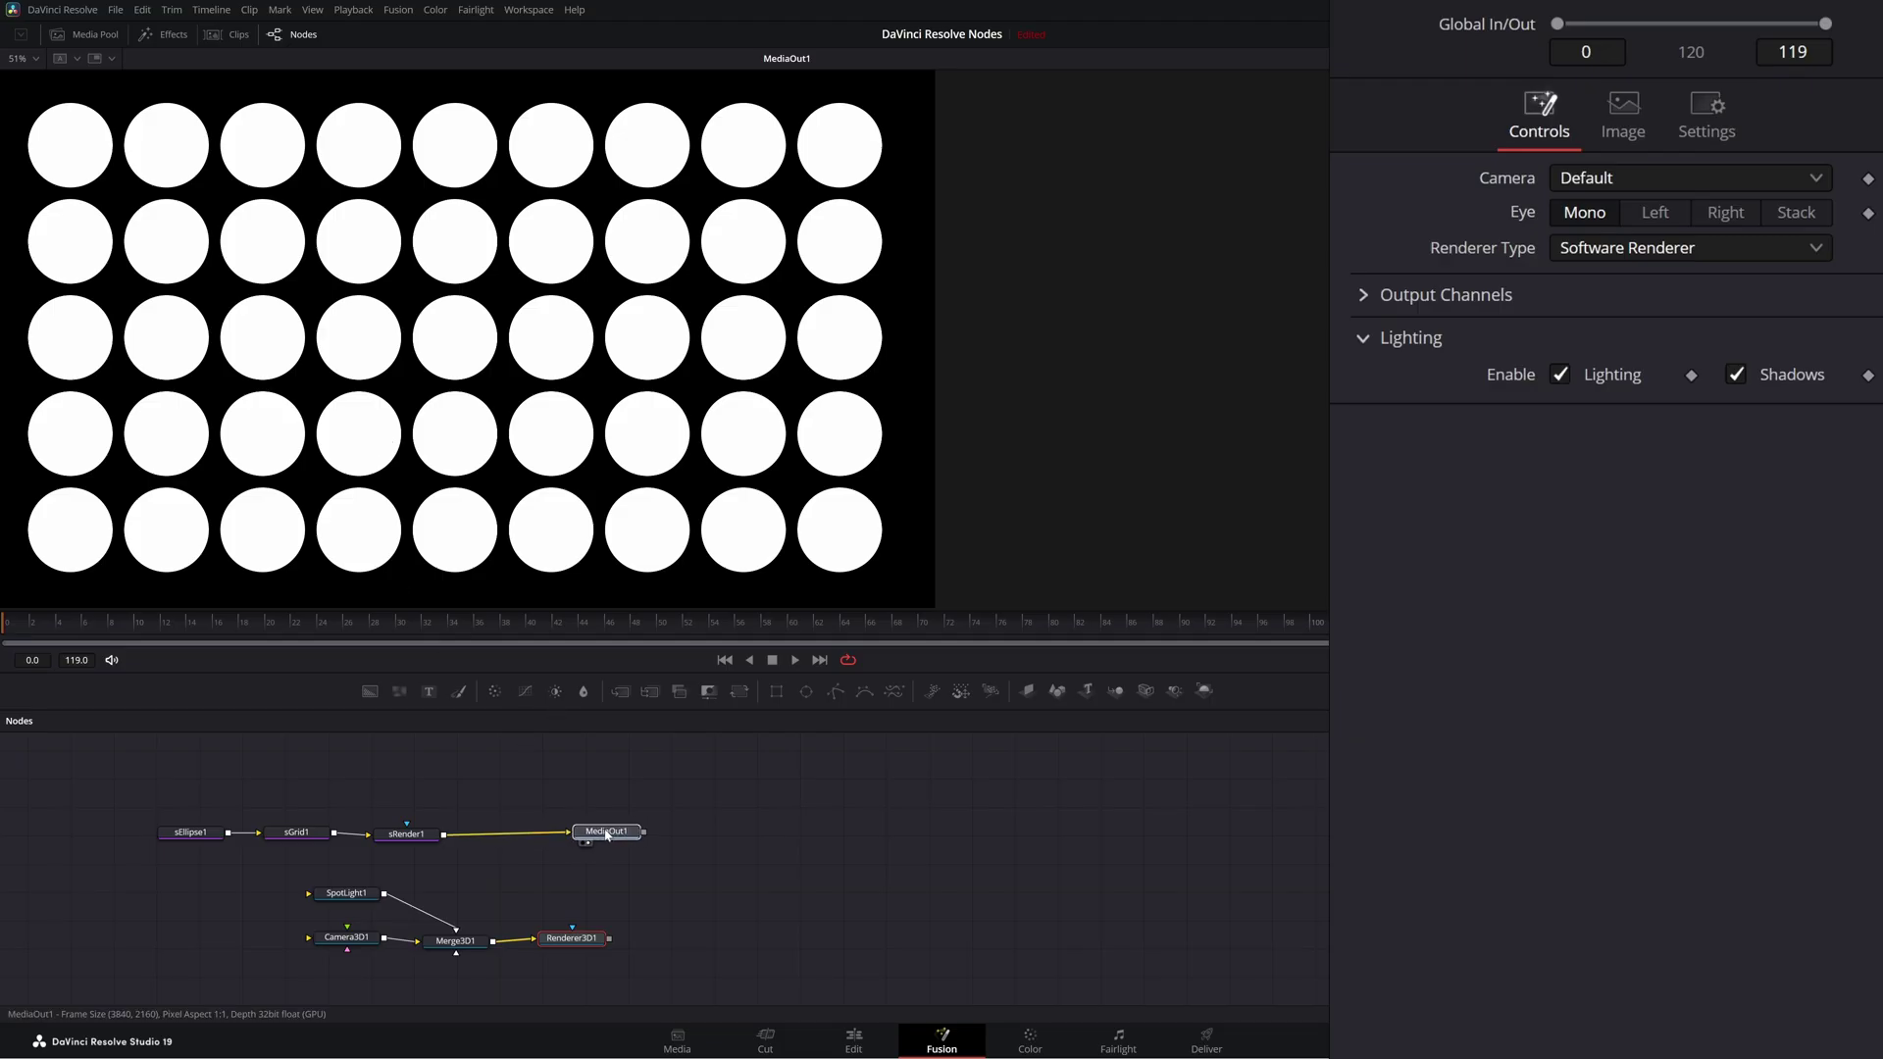
pyautogui.moveTo(412, 834); pyautogui.dragTo(510, 837)
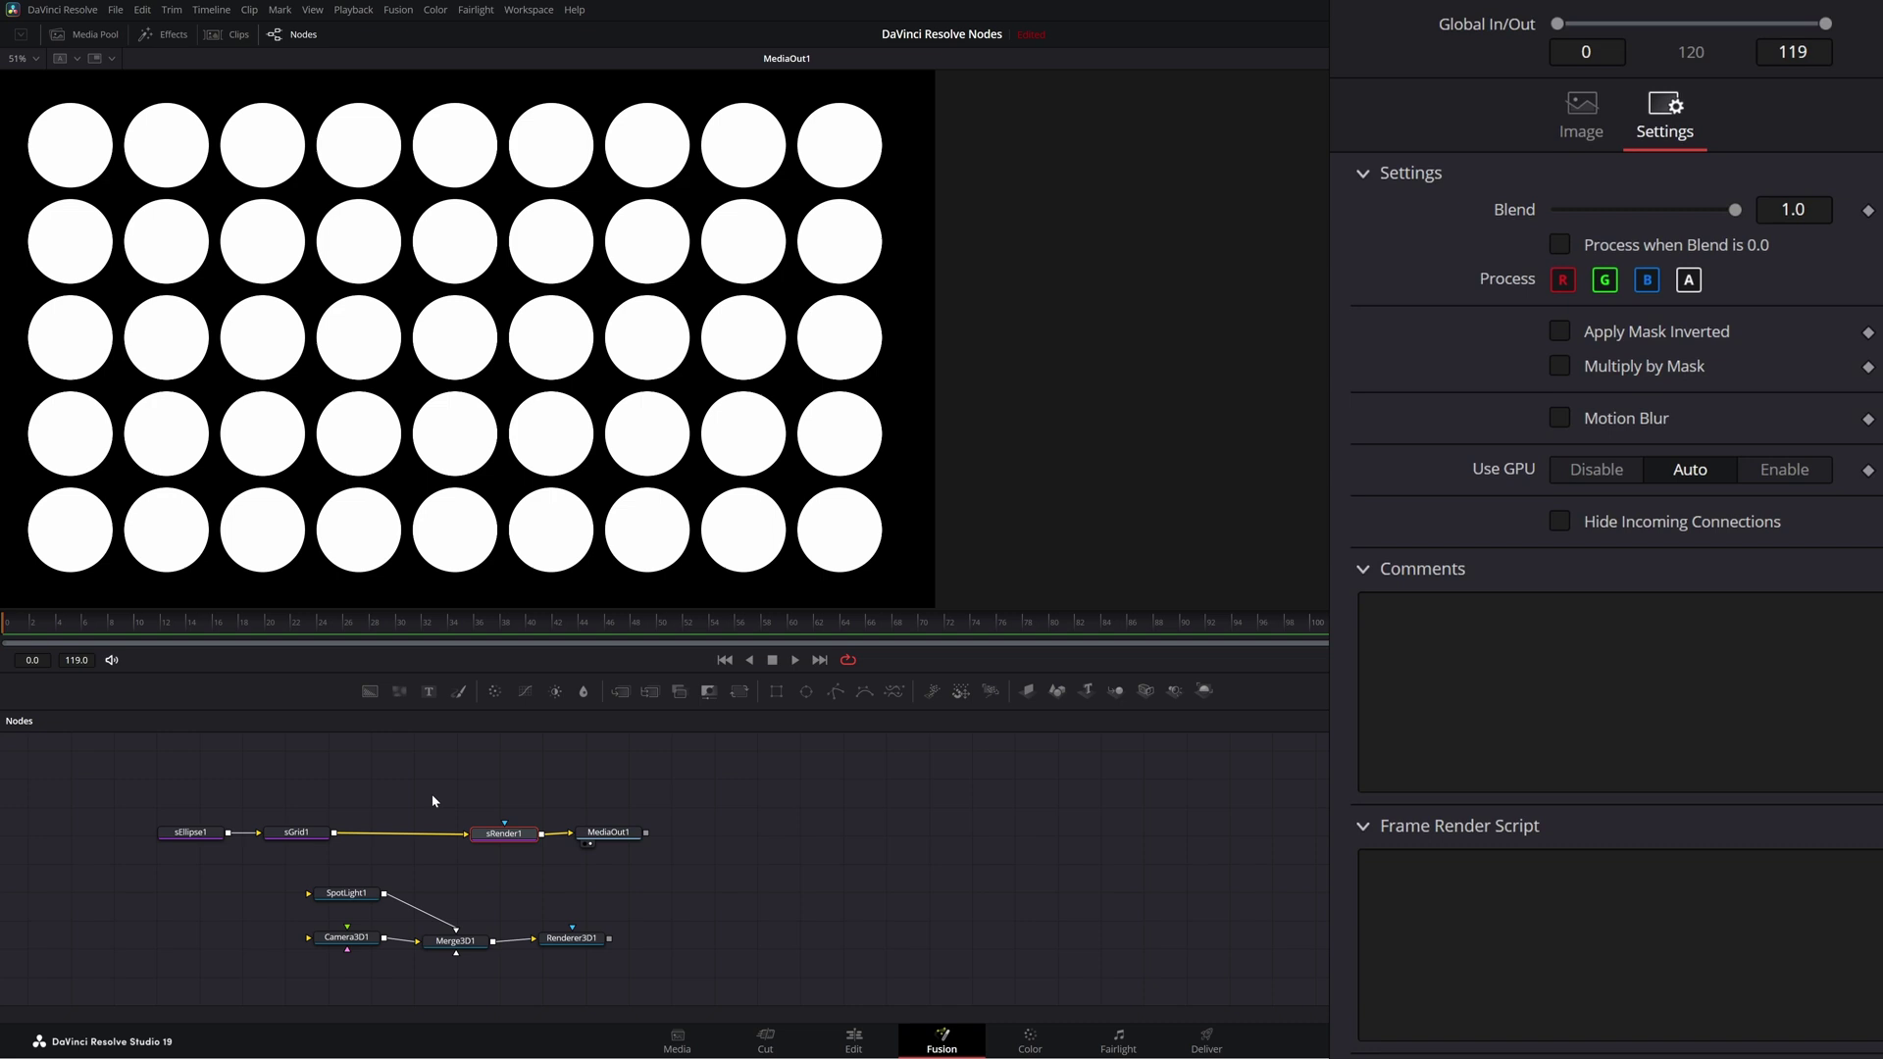
# Step: Add an Extrude 3D node to the graph
pyautogui.click(540, 896)
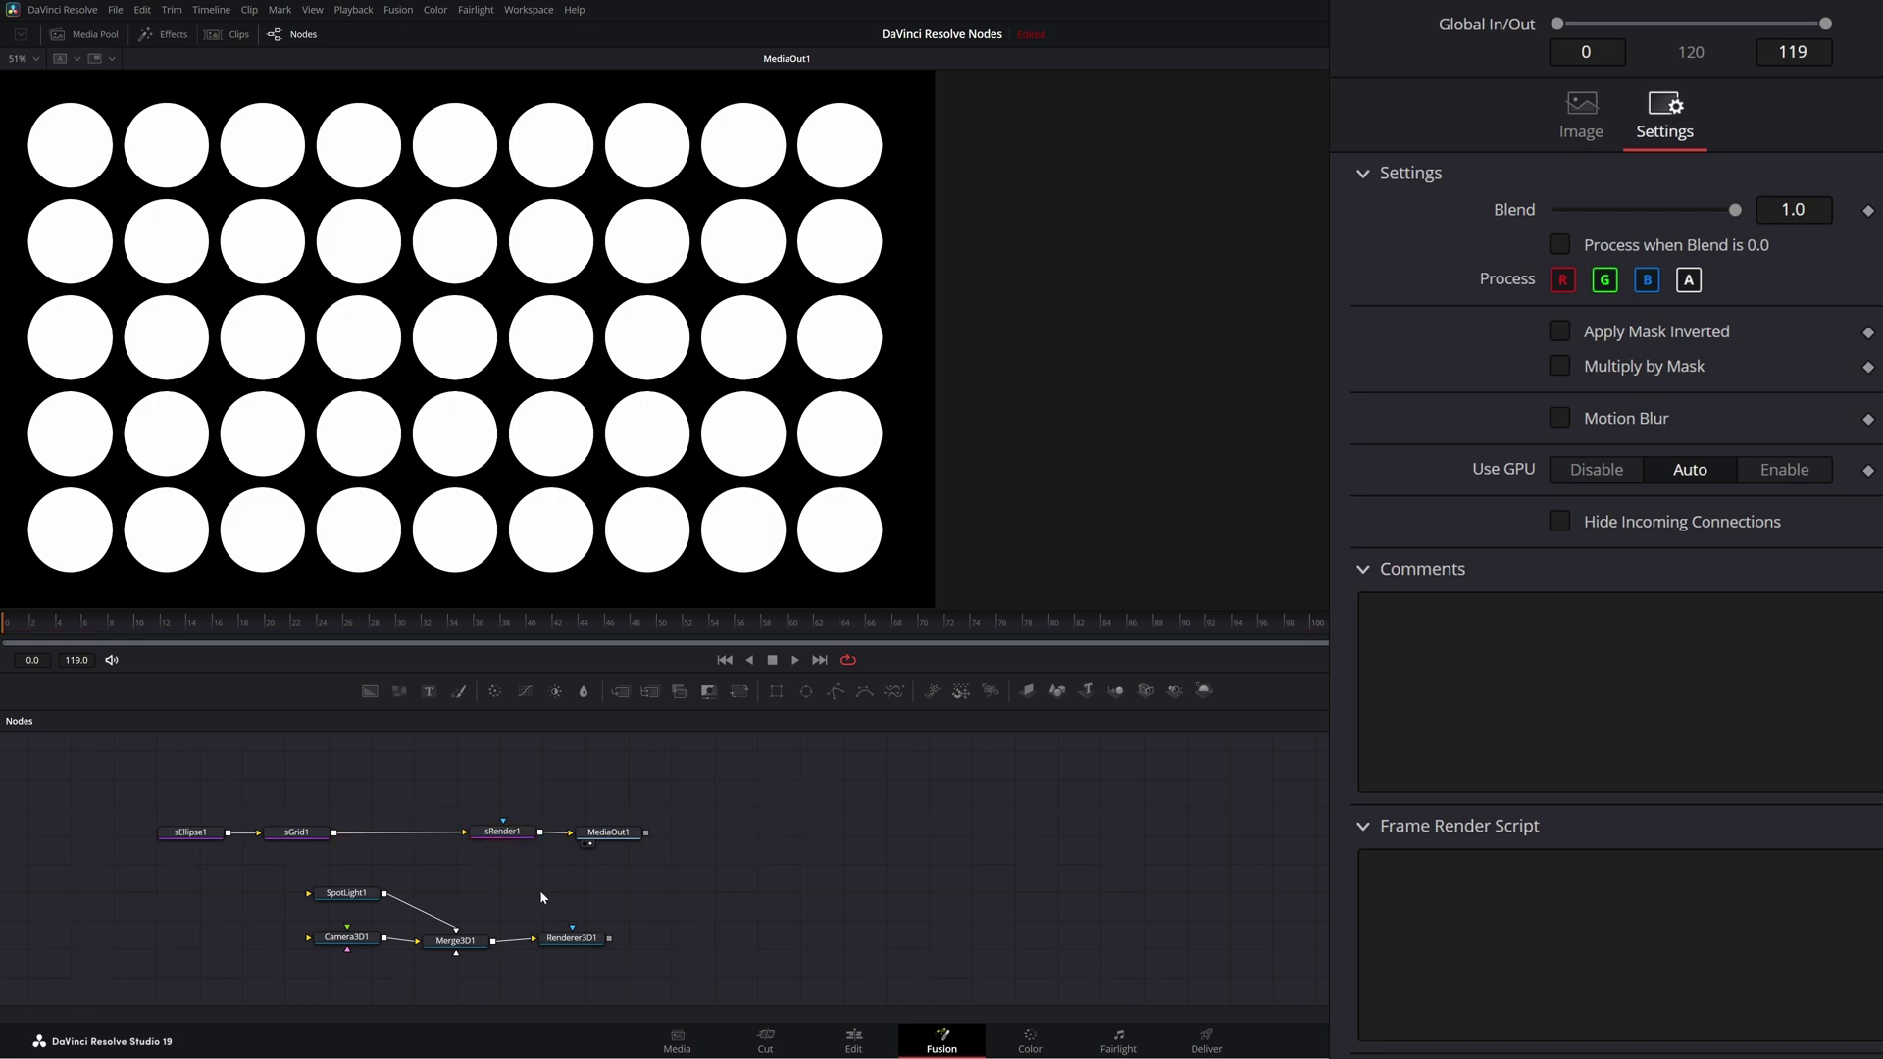
pyautogui.hotkey('shift', 'space')
pyautogui.write('extr')
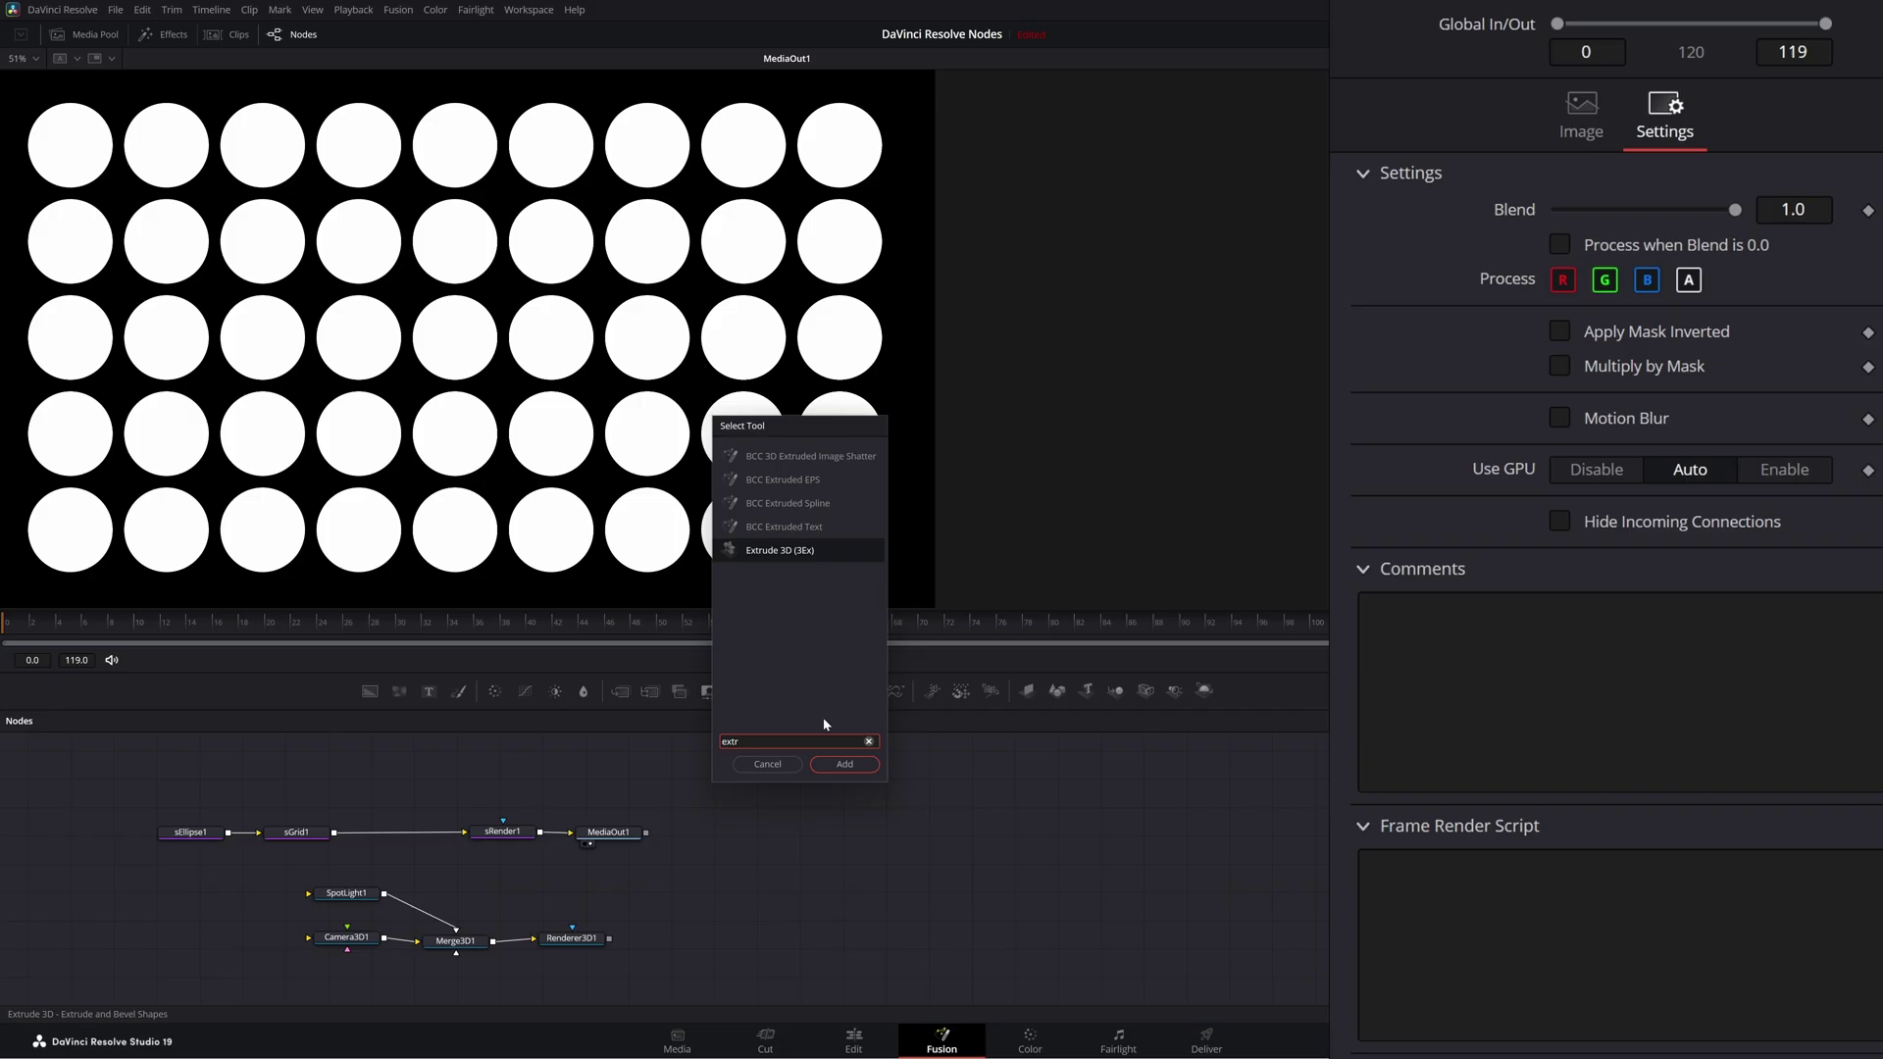
pyautogui.click(845, 764)
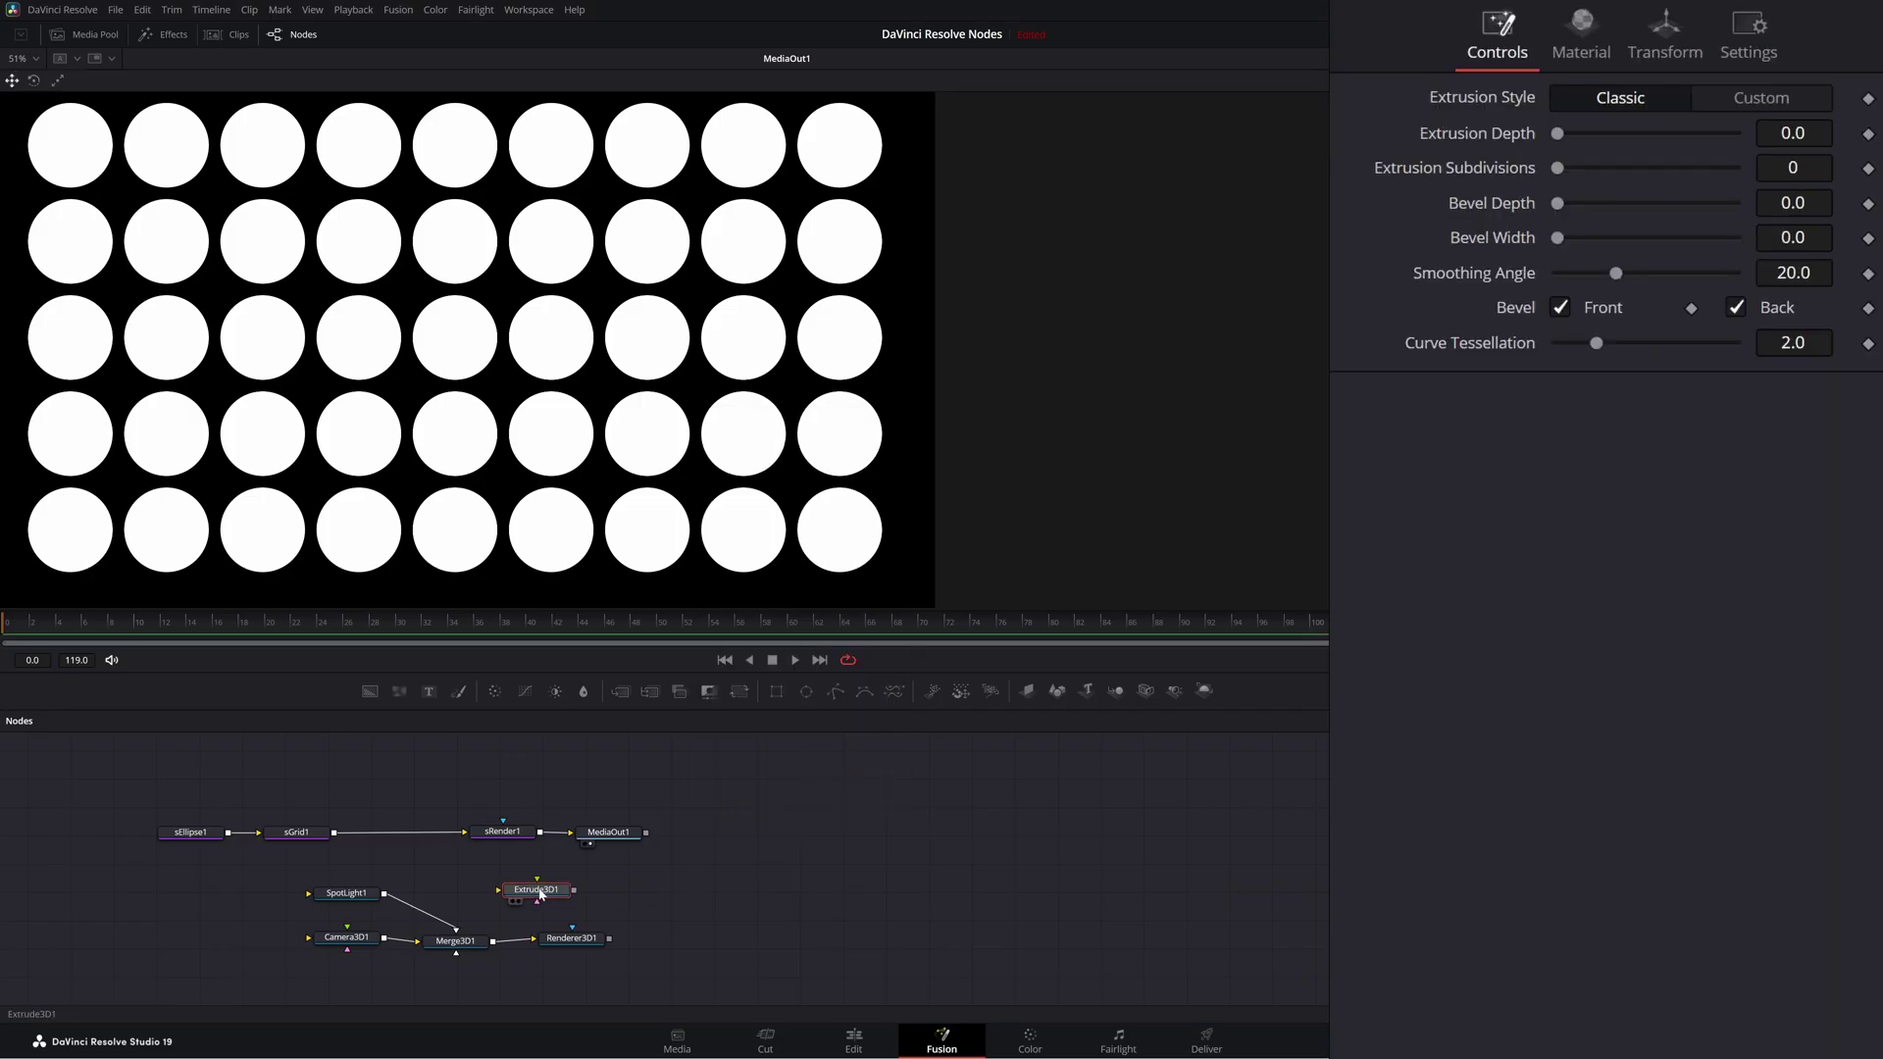
pyautogui.moveTo(523, 895); pyautogui.dragTo(514, 889)
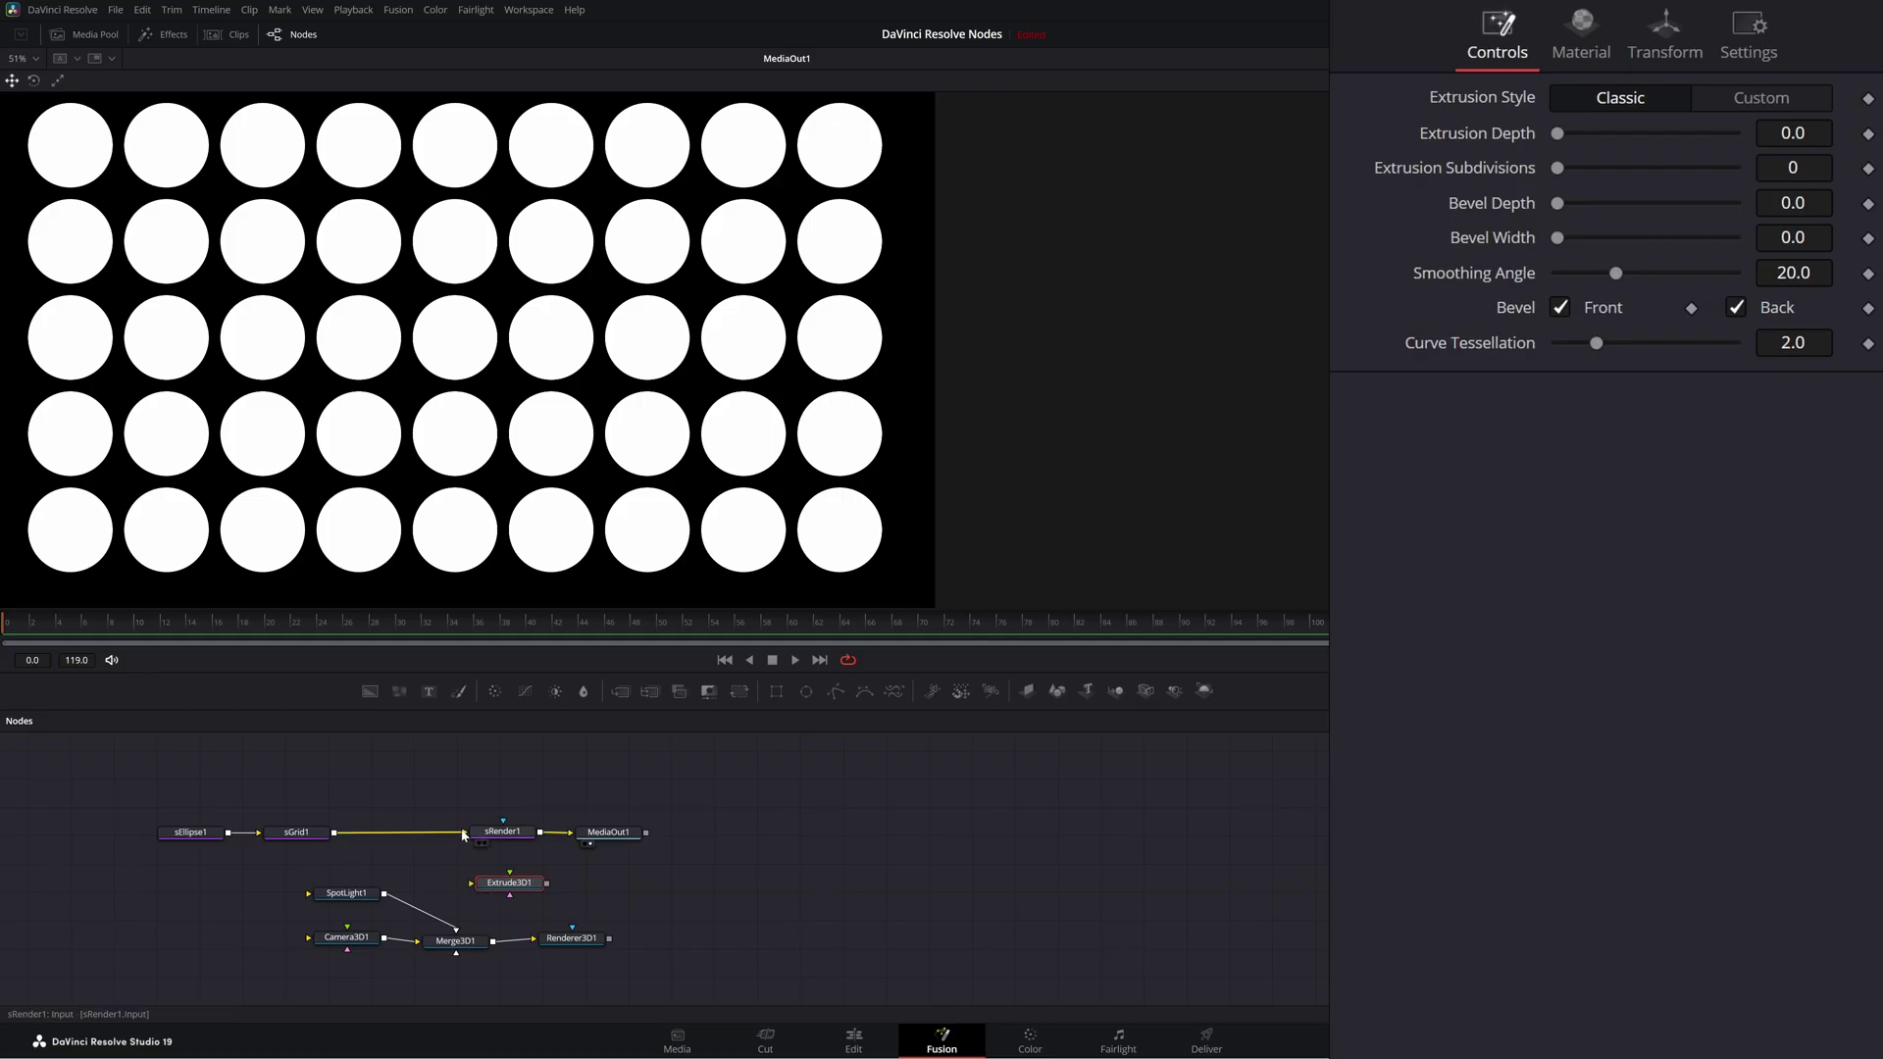
# Step: Detach sRender1 and route sGrid1 through Extrude3D1 into Merge3D1
pyautogui.moveTo(465, 831); pyautogui.dragTo(541, 766)
pyautogui.moveTo(571, 830)
pyautogui.mouseDown()
pyautogui.moveTo(602, 947)
pyautogui.moveTo(620, 832)
pyautogui.moveTo(600, 845)
pyautogui.mouseUp()
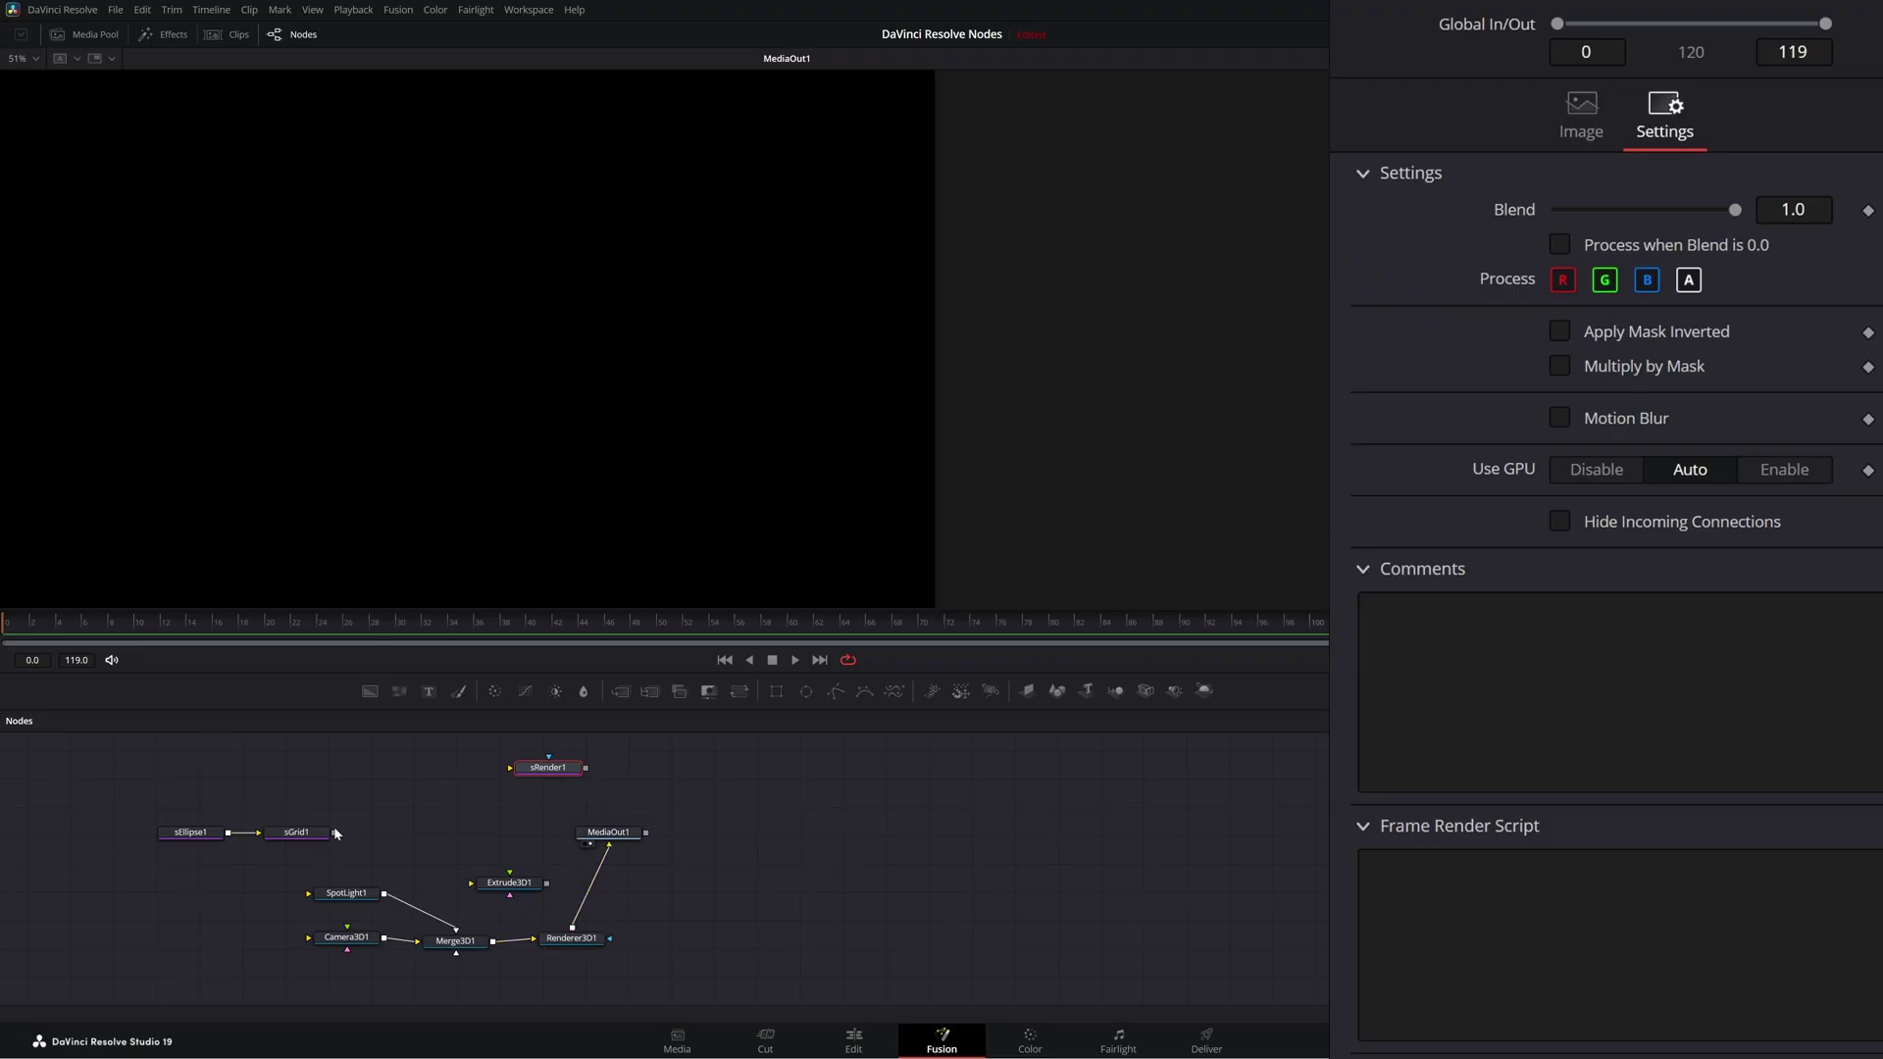
pyautogui.moveTo(335, 831); pyautogui.dragTo(566, 880)
pyautogui.moveTo(496, 935); pyautogui.dragTo(466, 938)
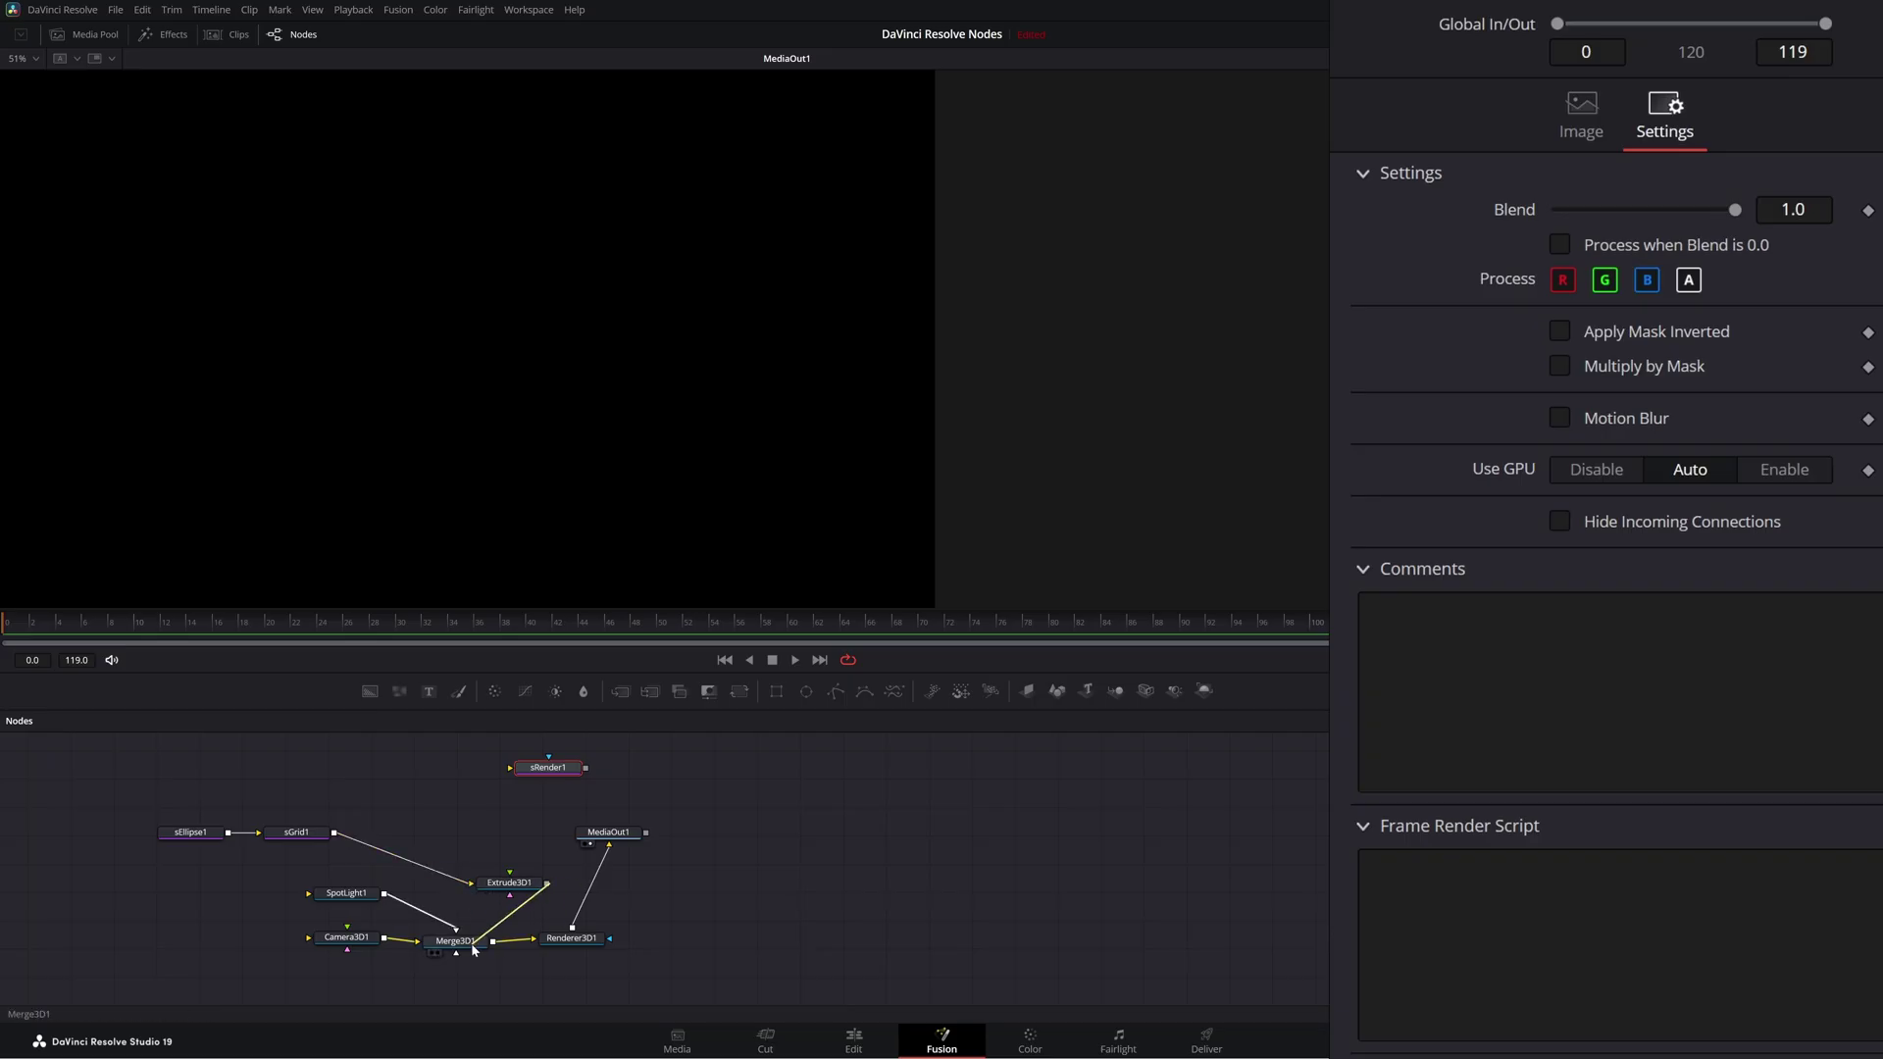
# Step: Set Extrude3D1's Translation Z to -4
pyautogui.click(511, 889)
pyautogui.click(1664, 44)
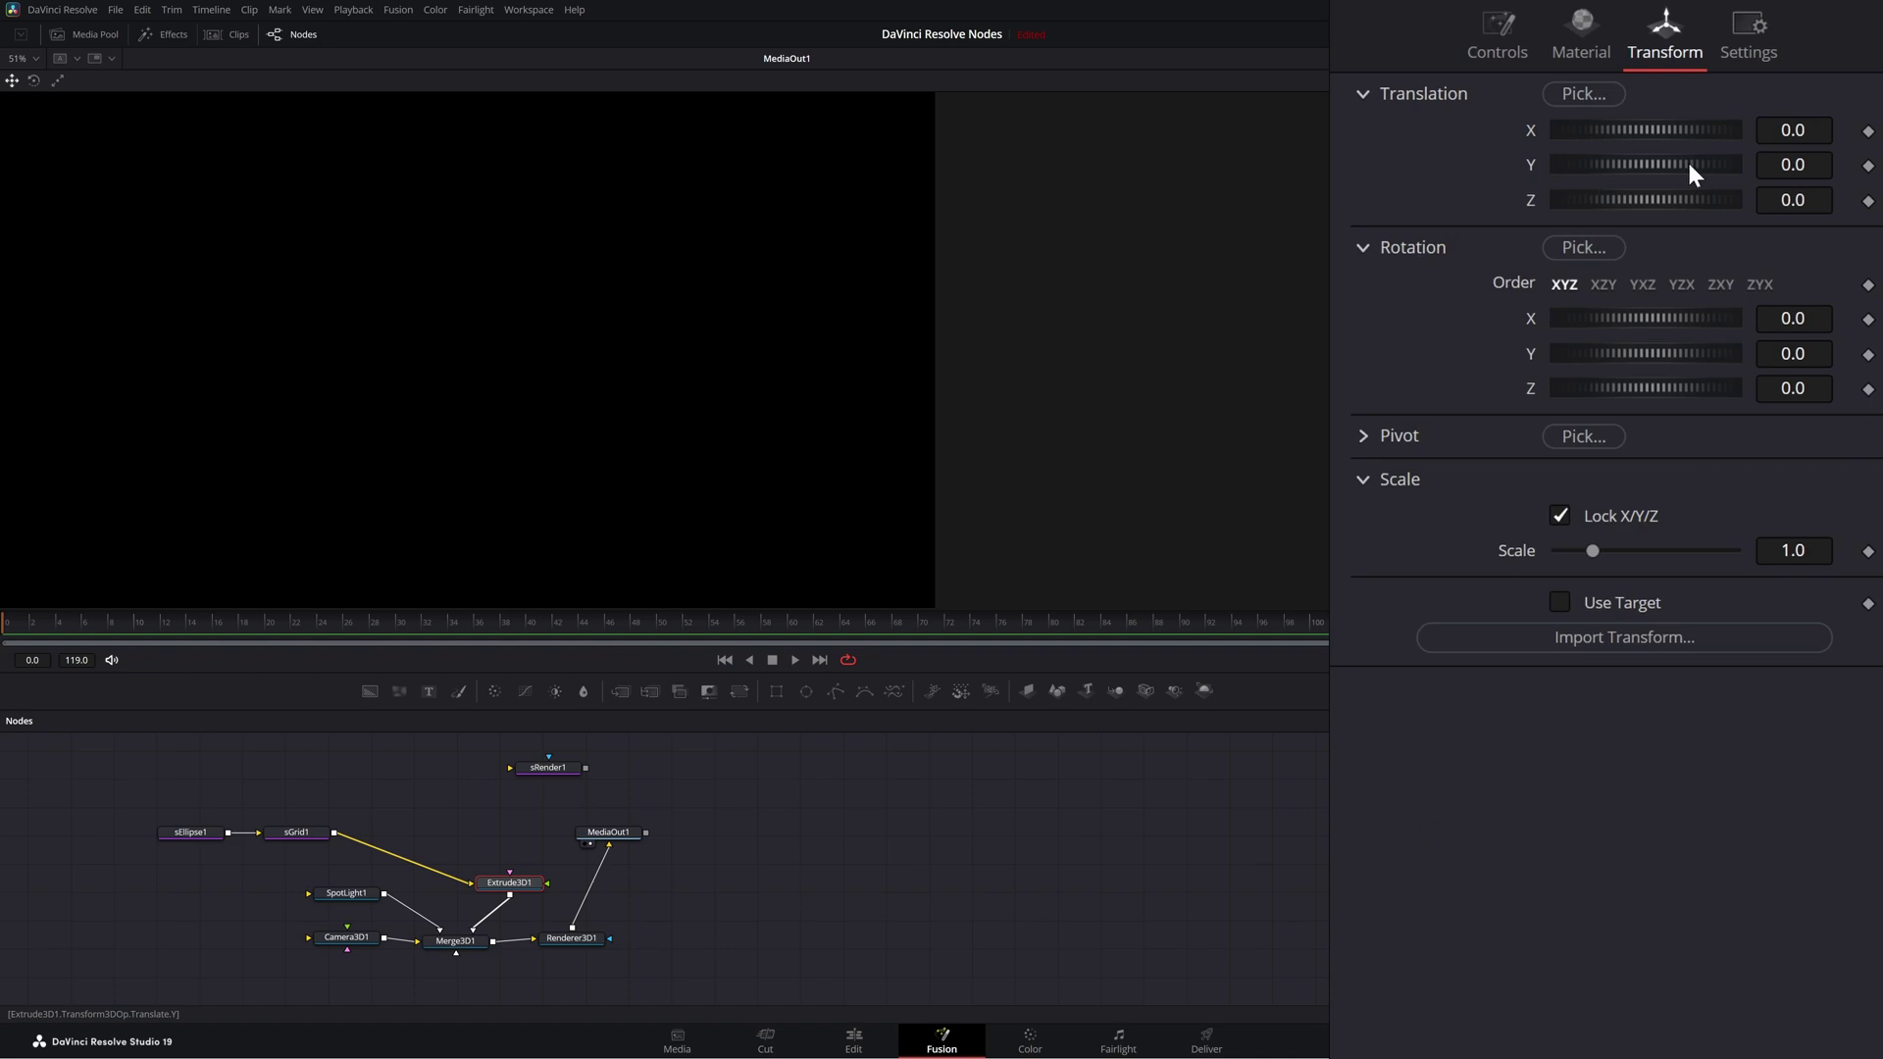
pyautogui.click(1792, 199)
pyautogui.write('-4')
pyautogui.press('Tab')
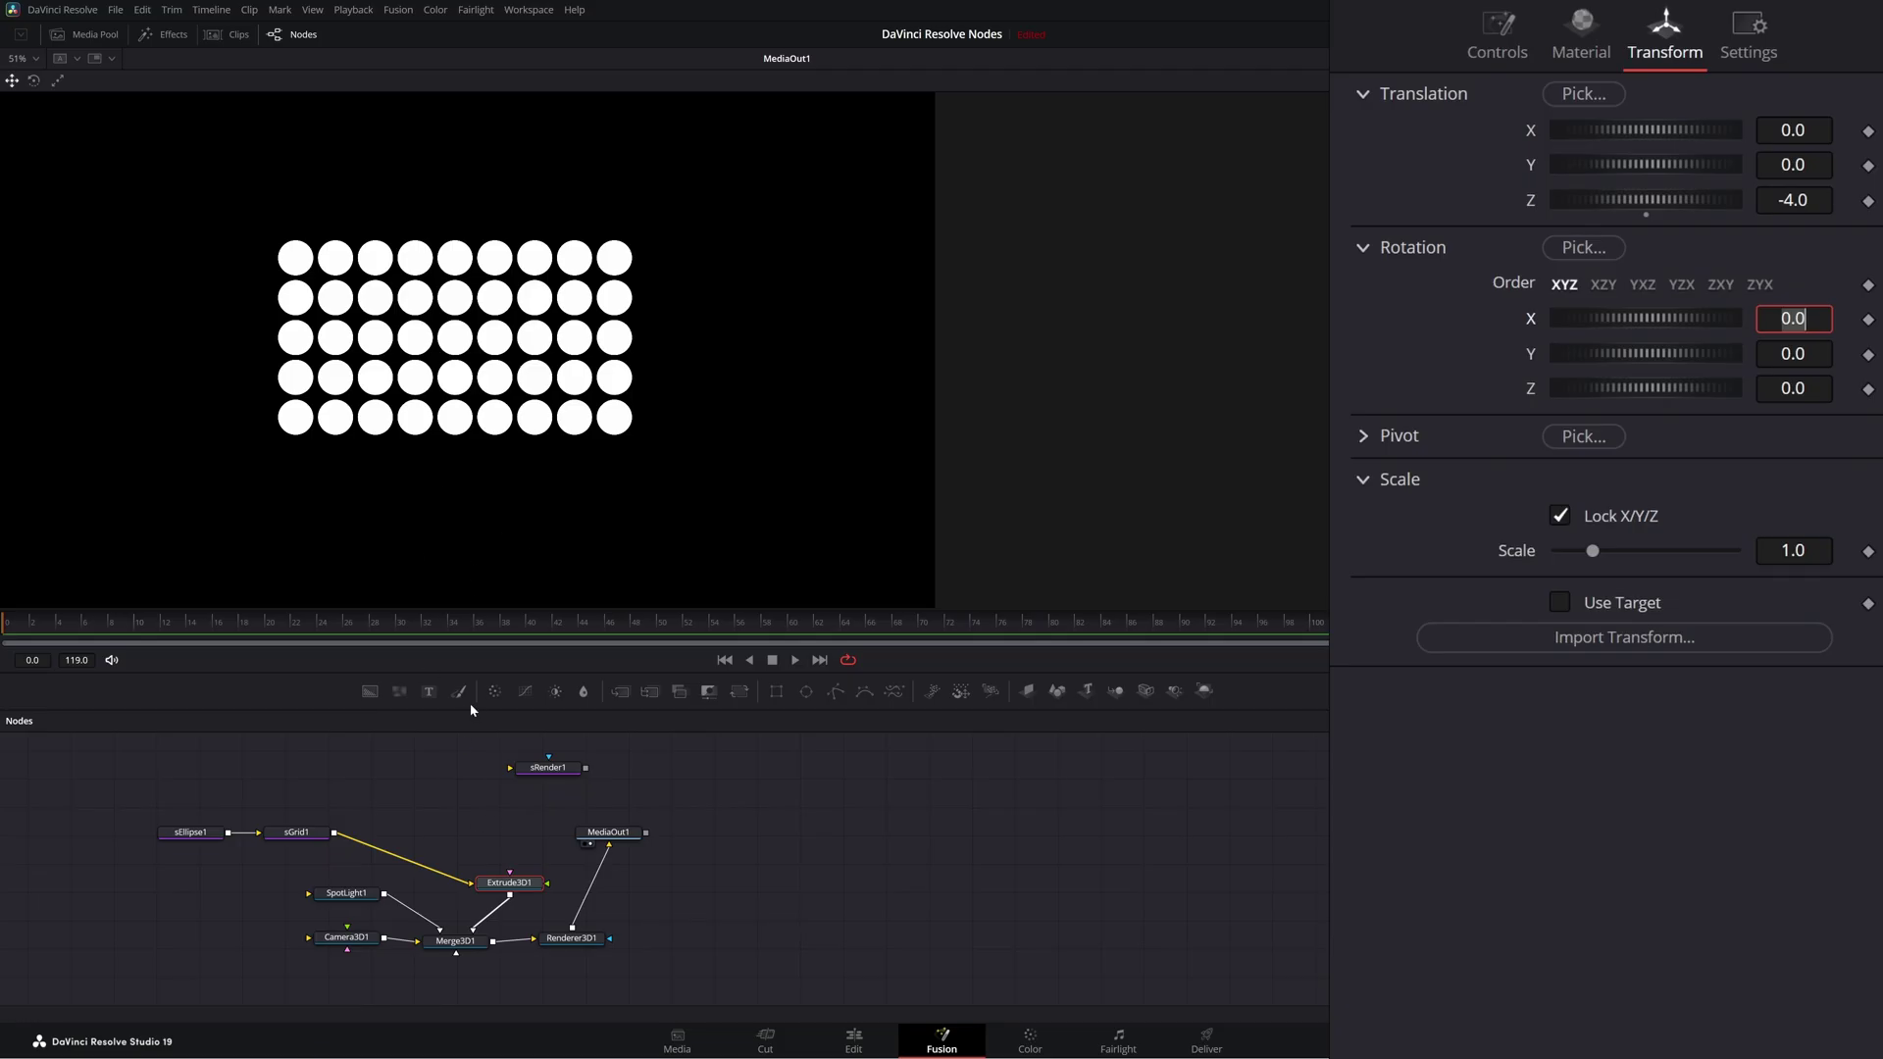
pyautogui.click(343, 893)
# Step: Set SpotLight1 to Z -2 with X rotation -90, raised to Y about 2.07
pyautogui.moveTo(465, 944); pyautogui.dragTo(482, 507)
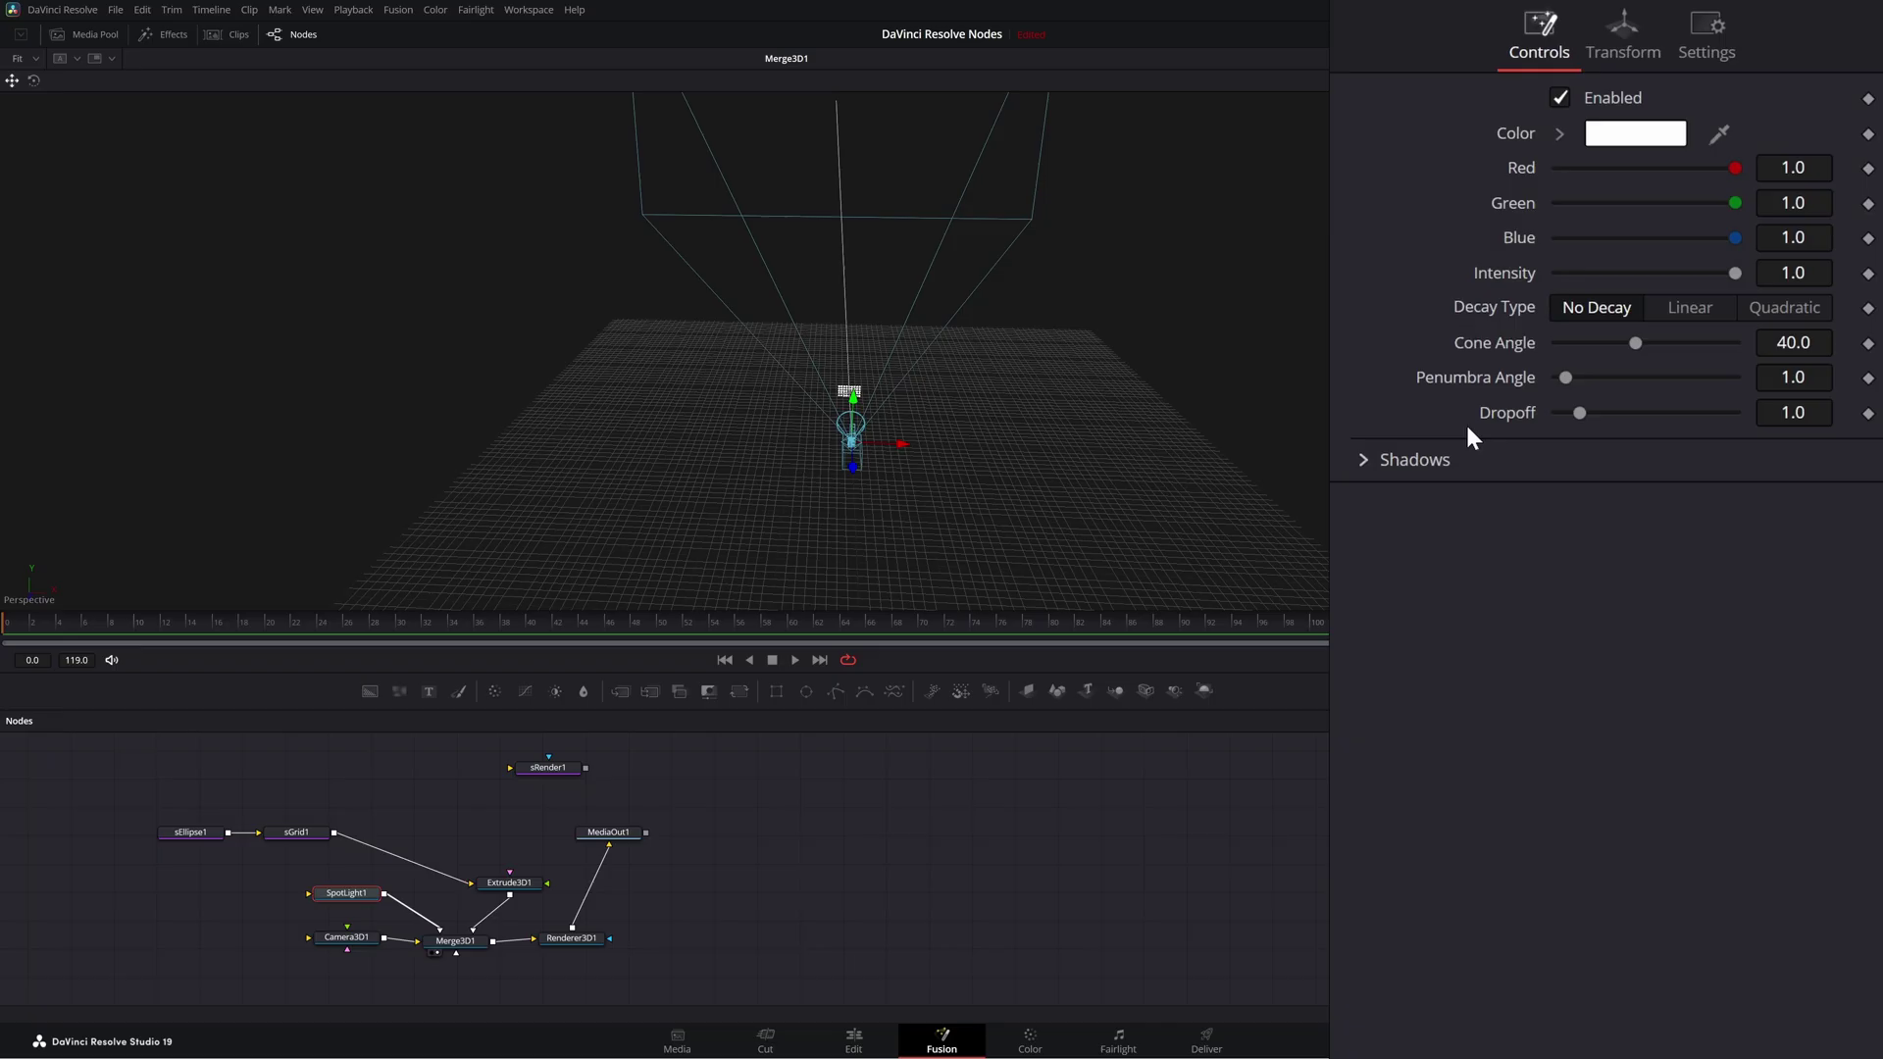
pyautogui.click(1626, 34)
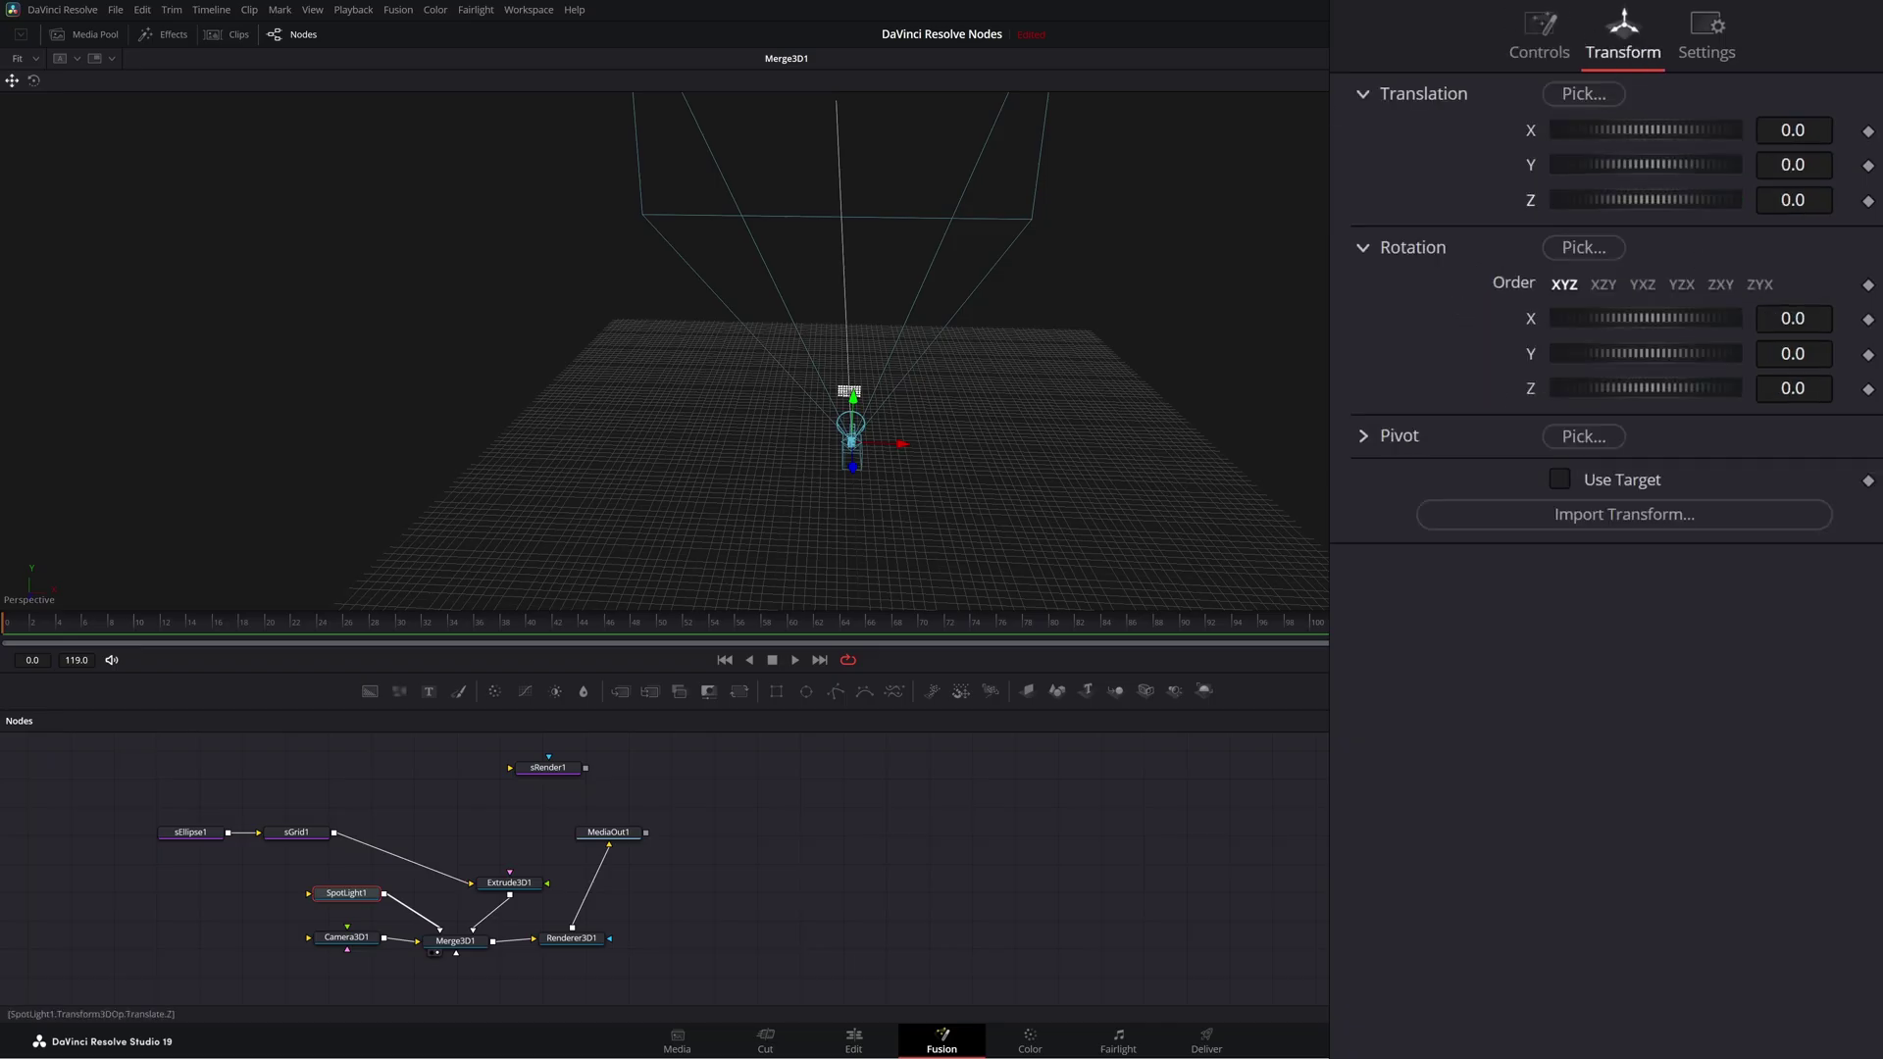
pyautogui.click(1793, 200)
pyautogui.write('-2')
pyautogui.press('Tab')
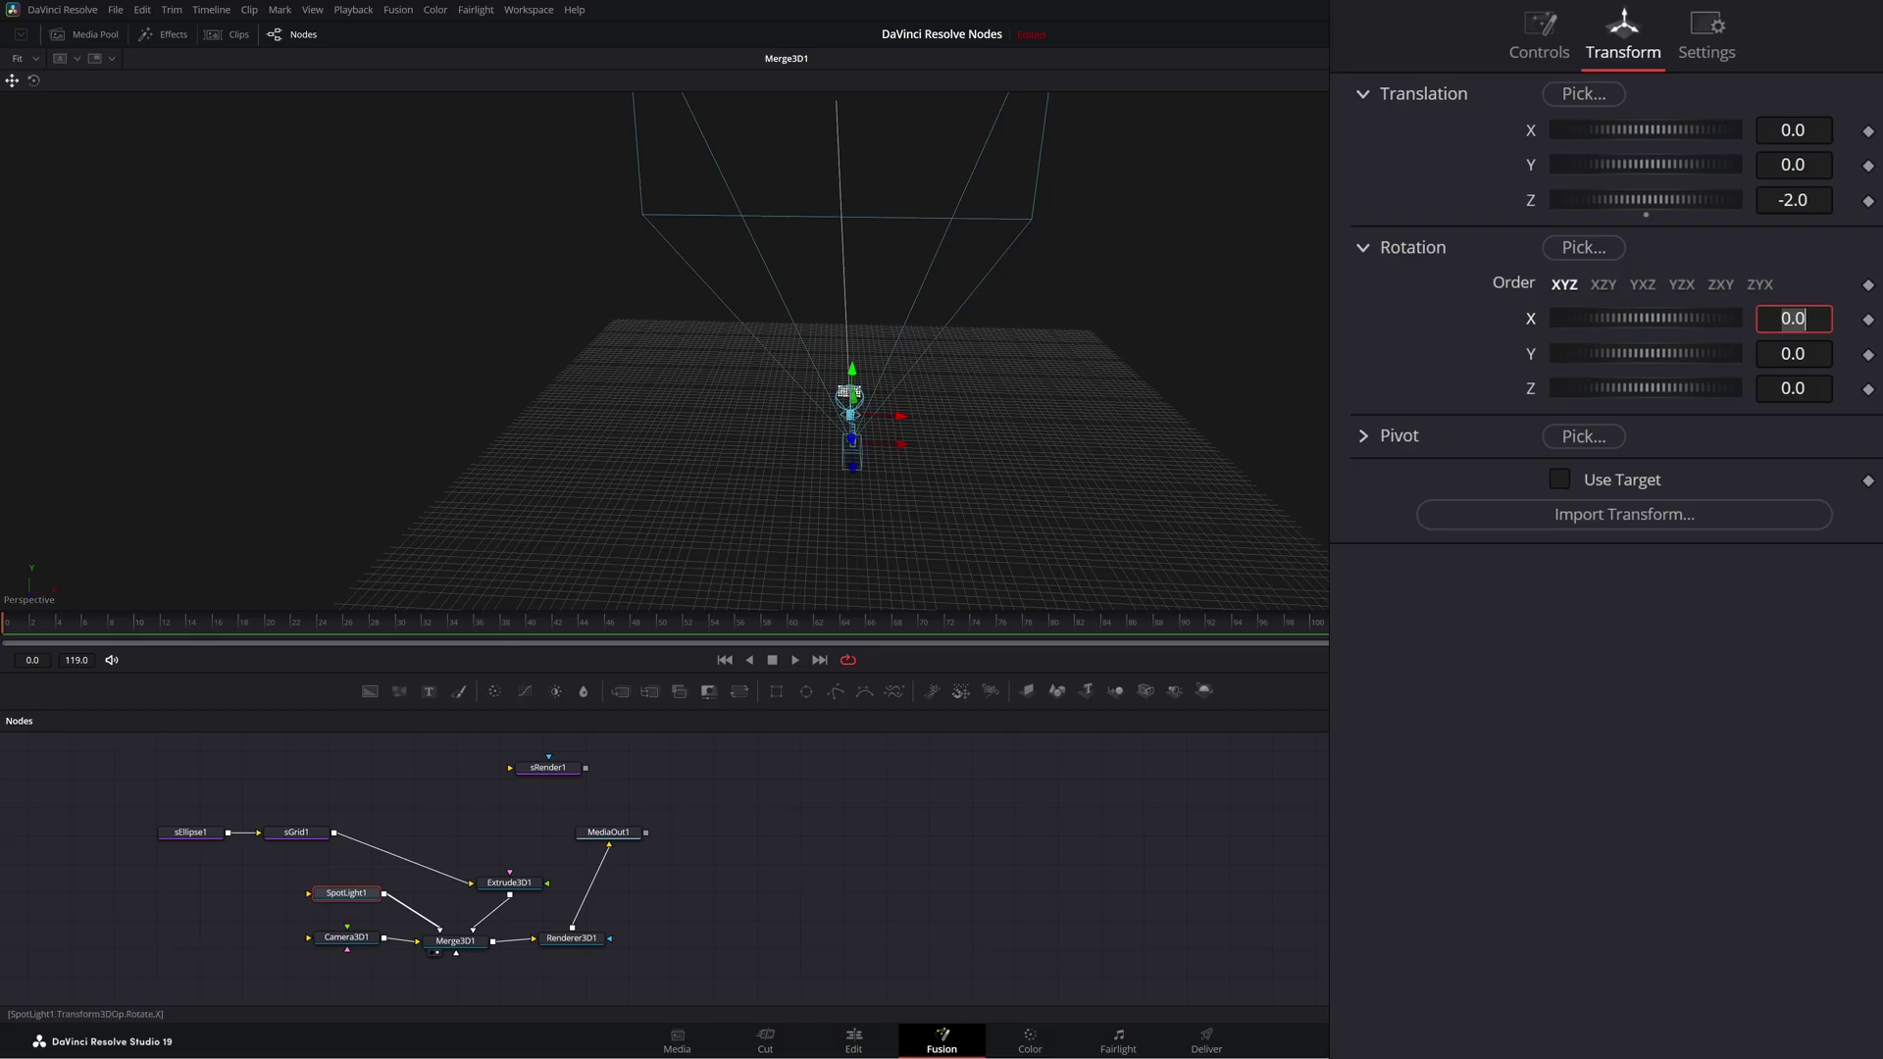
pyautogui.write('-90')
pyautogui.press('Tab')
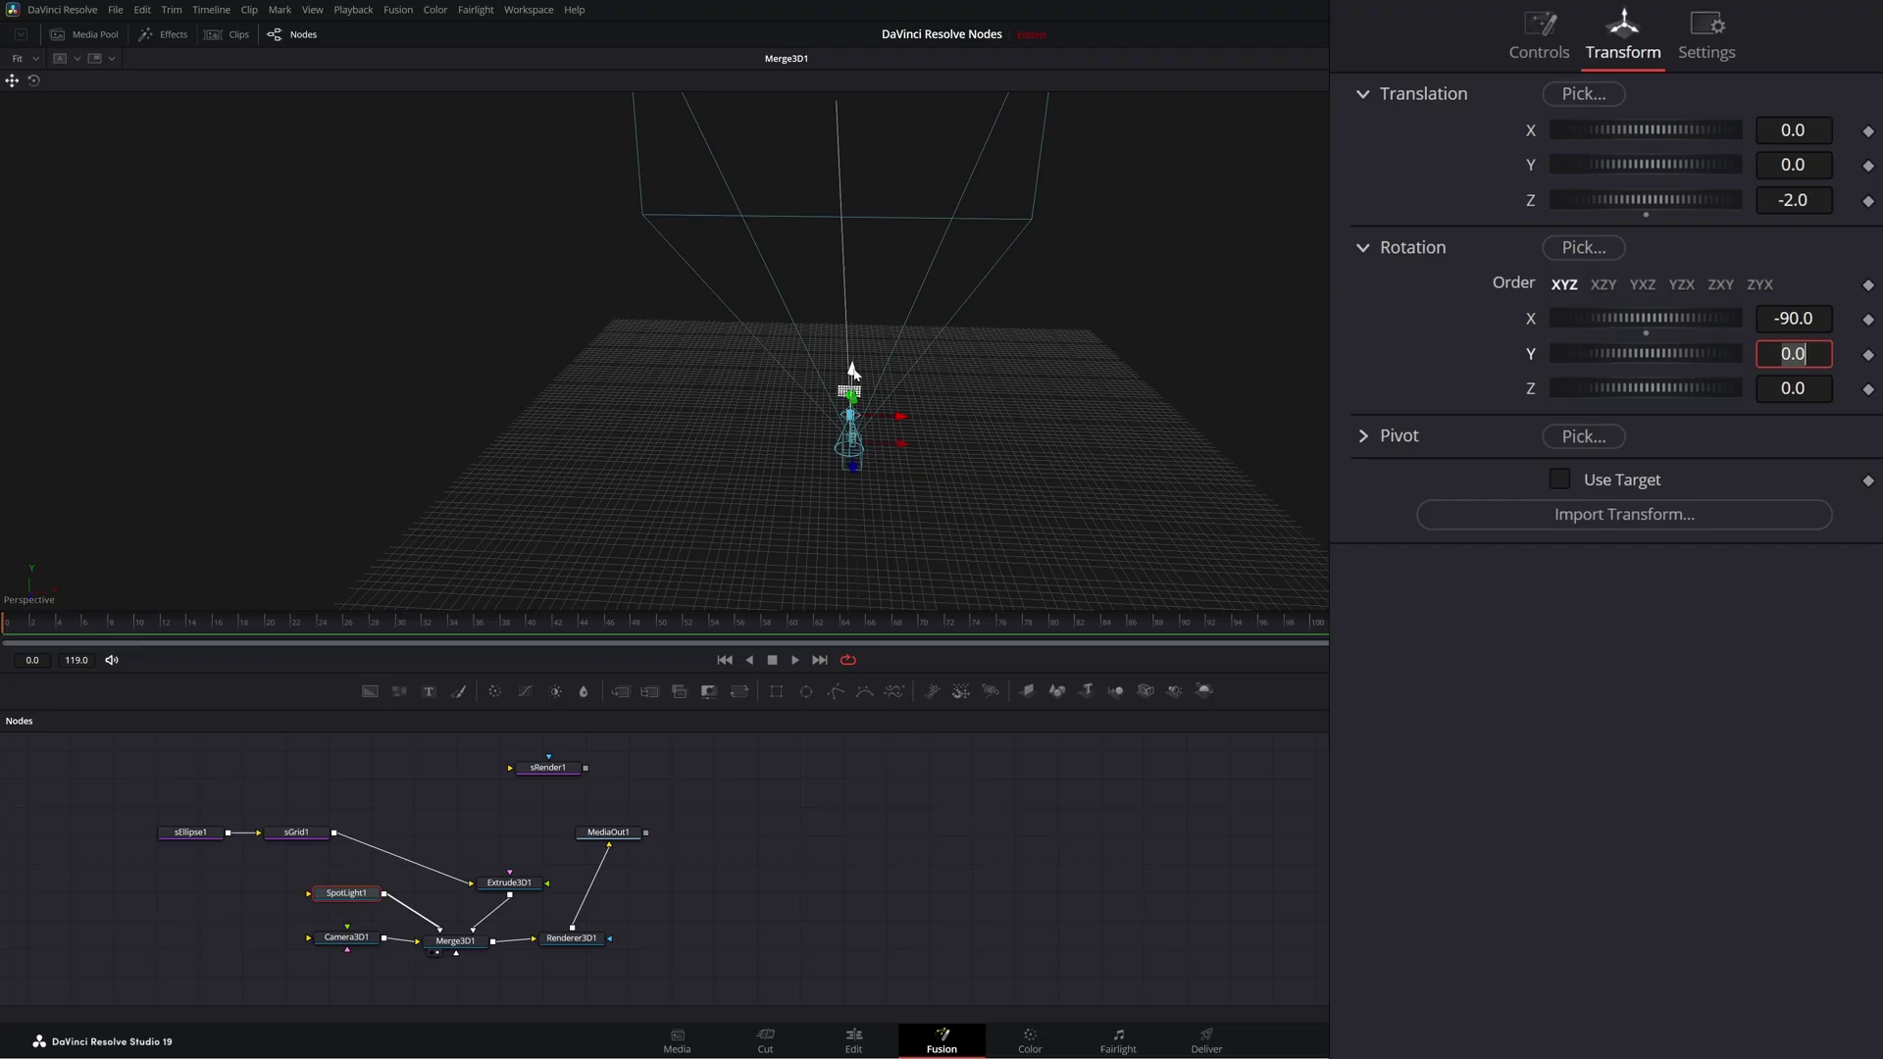
pyautogui.moveTo(852, 370); pyautogui.dragTo(852, 312)
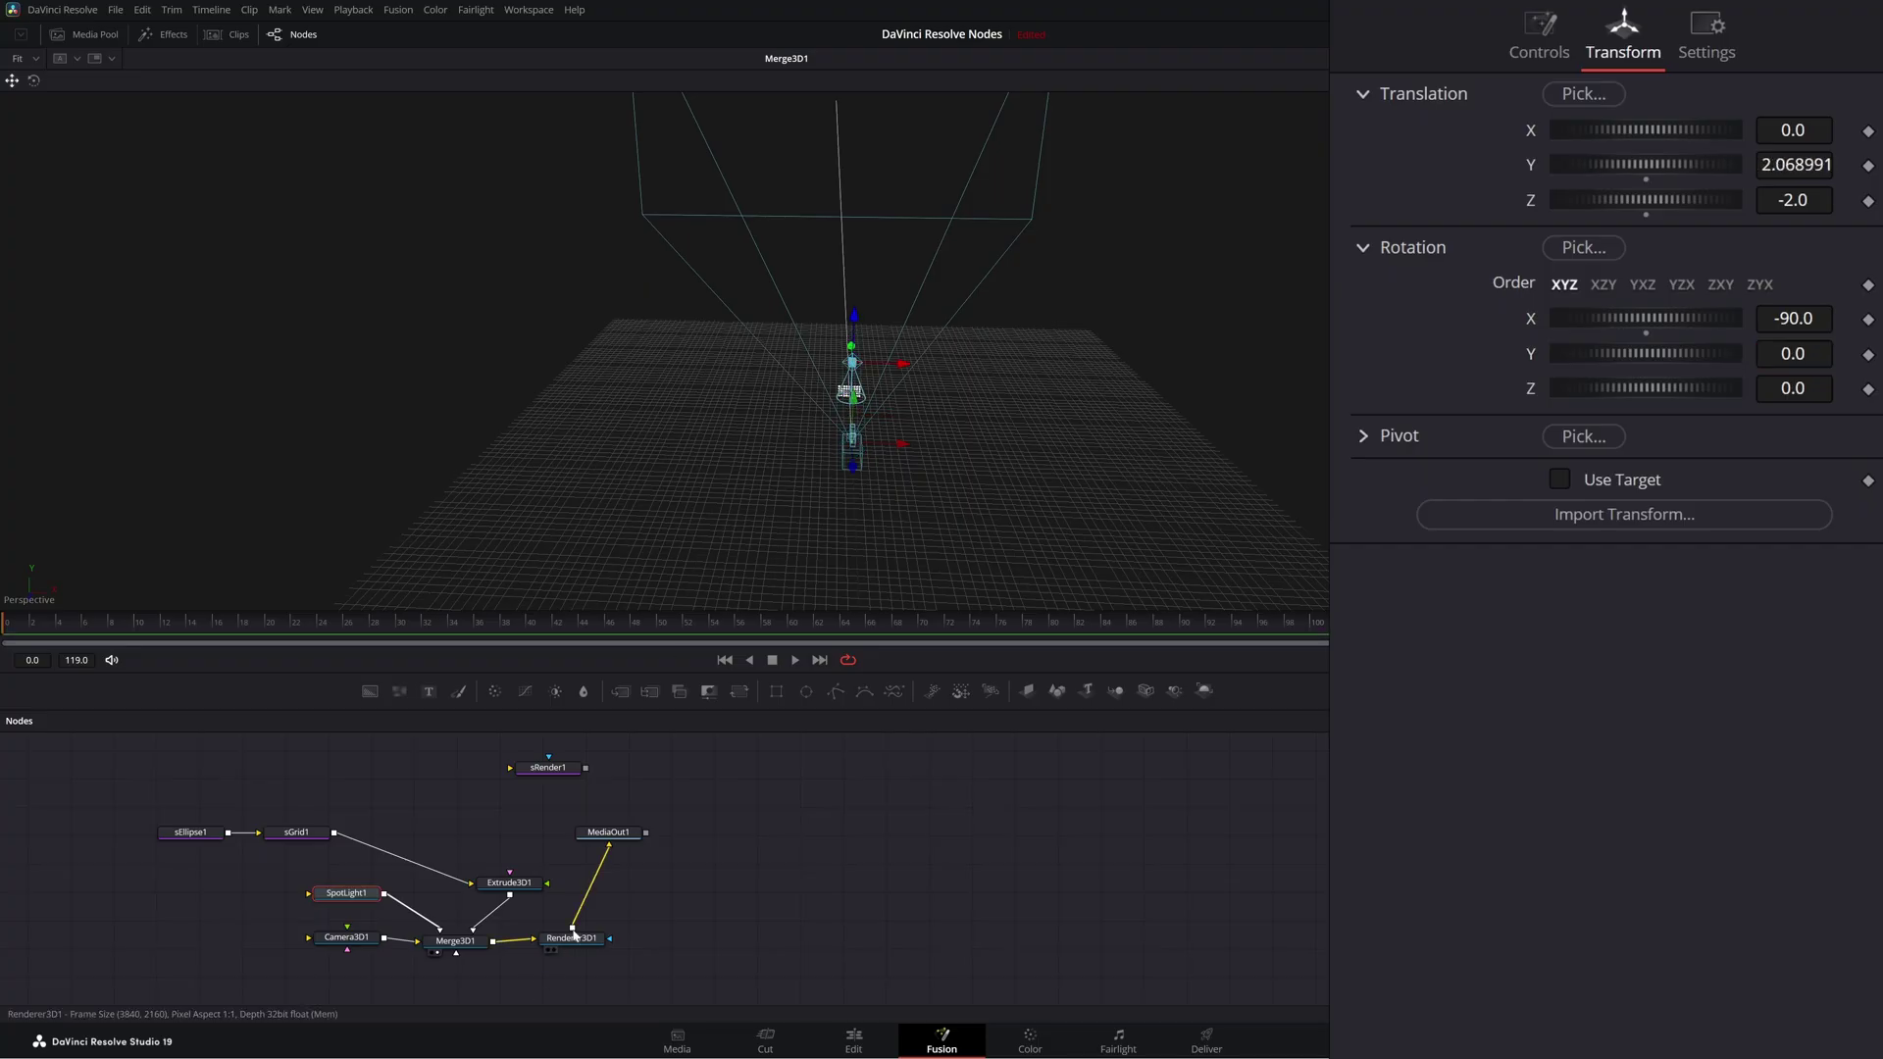
pyautogui.moveTo(608, 832); pyautogui.dragTo(512, 559)
pyautogui.moveTo(708, 538); pyautogui.dragTo(403, 539)
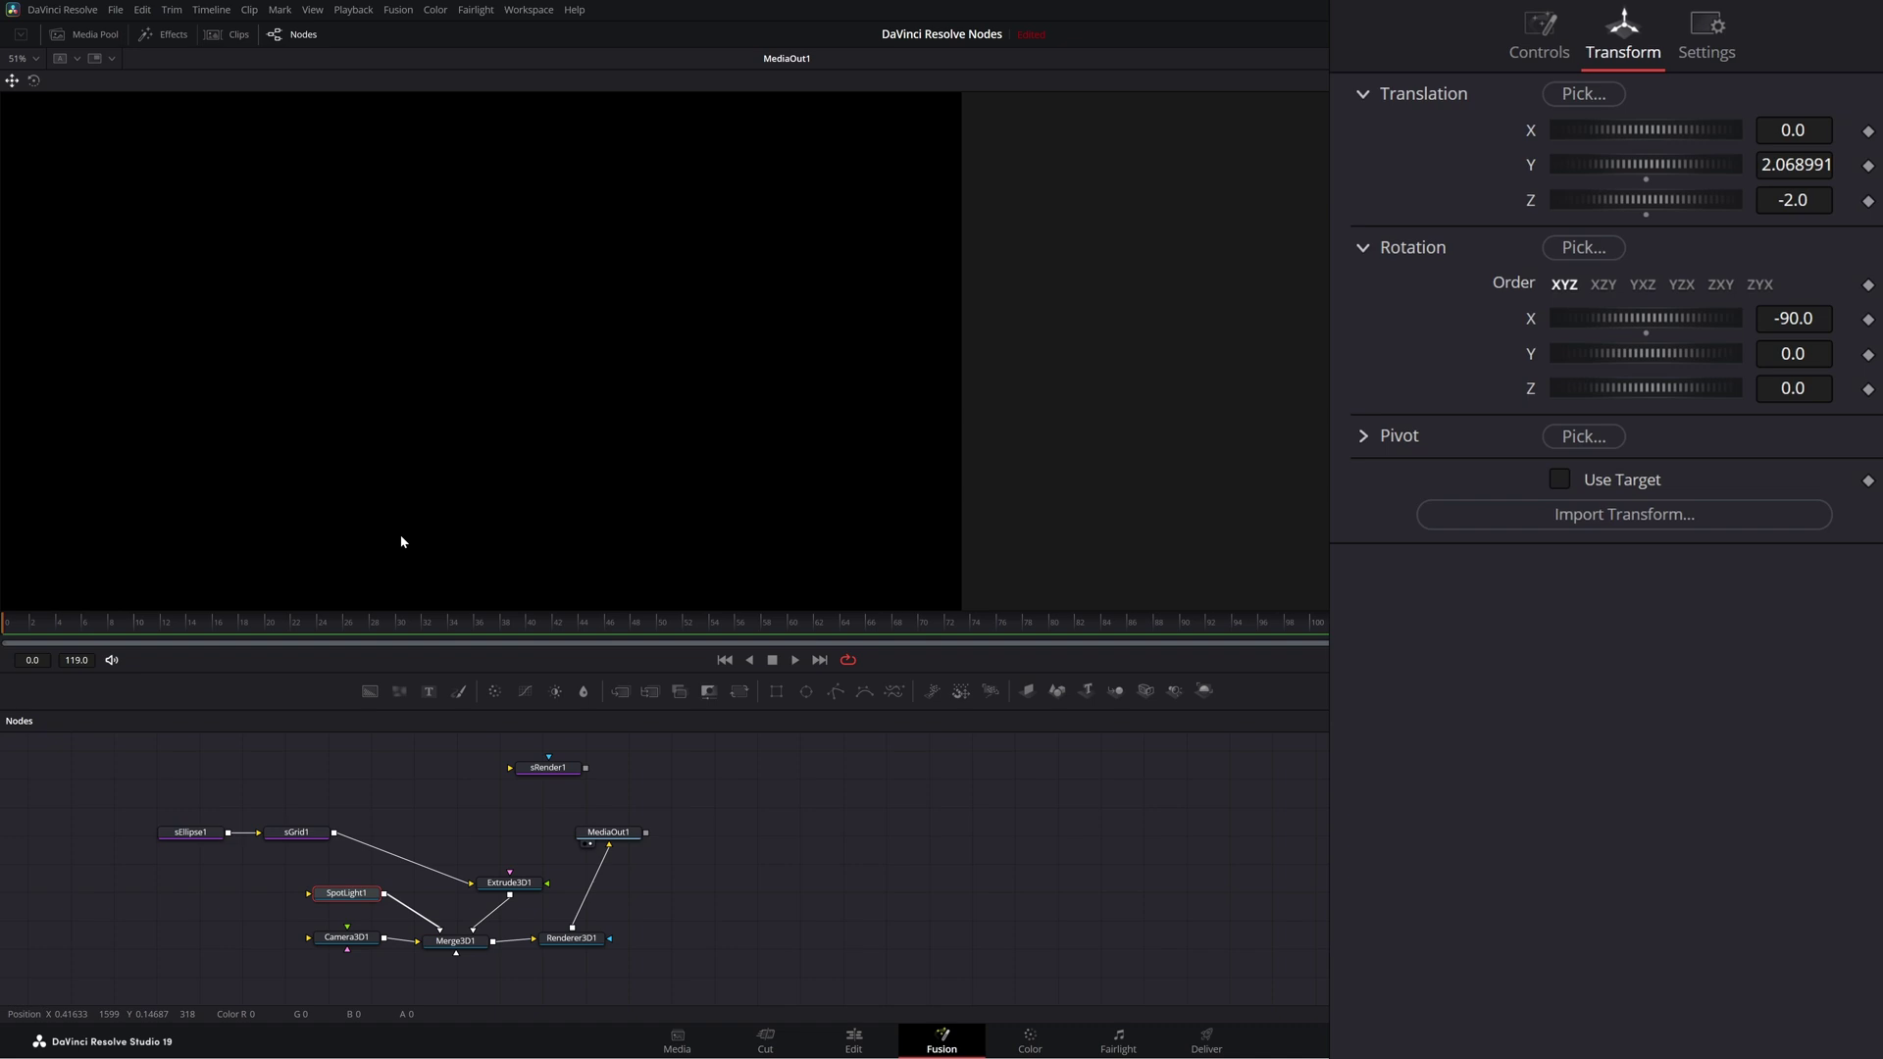
# Step: Move Extrude3D1 to Z -2.46 and rotate it 31.8° around Y, keeping Z rotation at 0
pyautogui.click(512, 887)
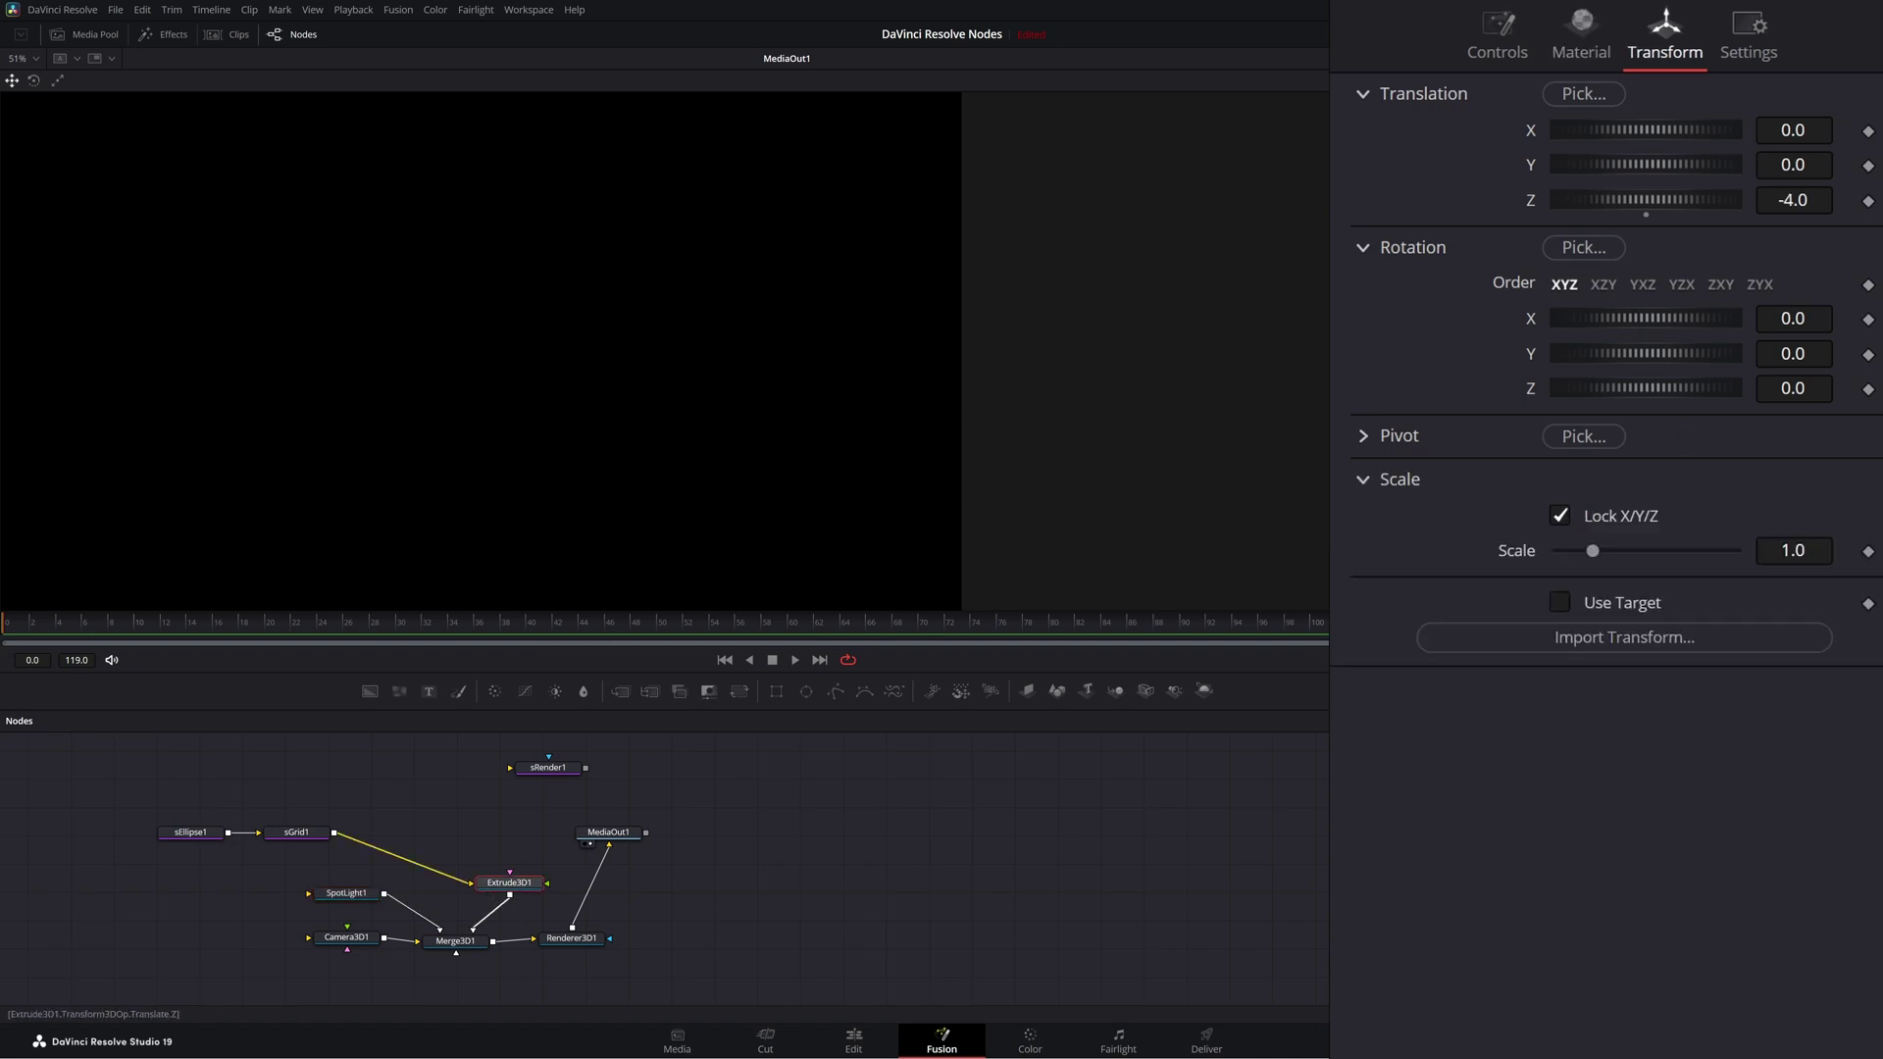
pyautogui.moveTo(1646, 199); pyautogui.dragTo(1717, 199)
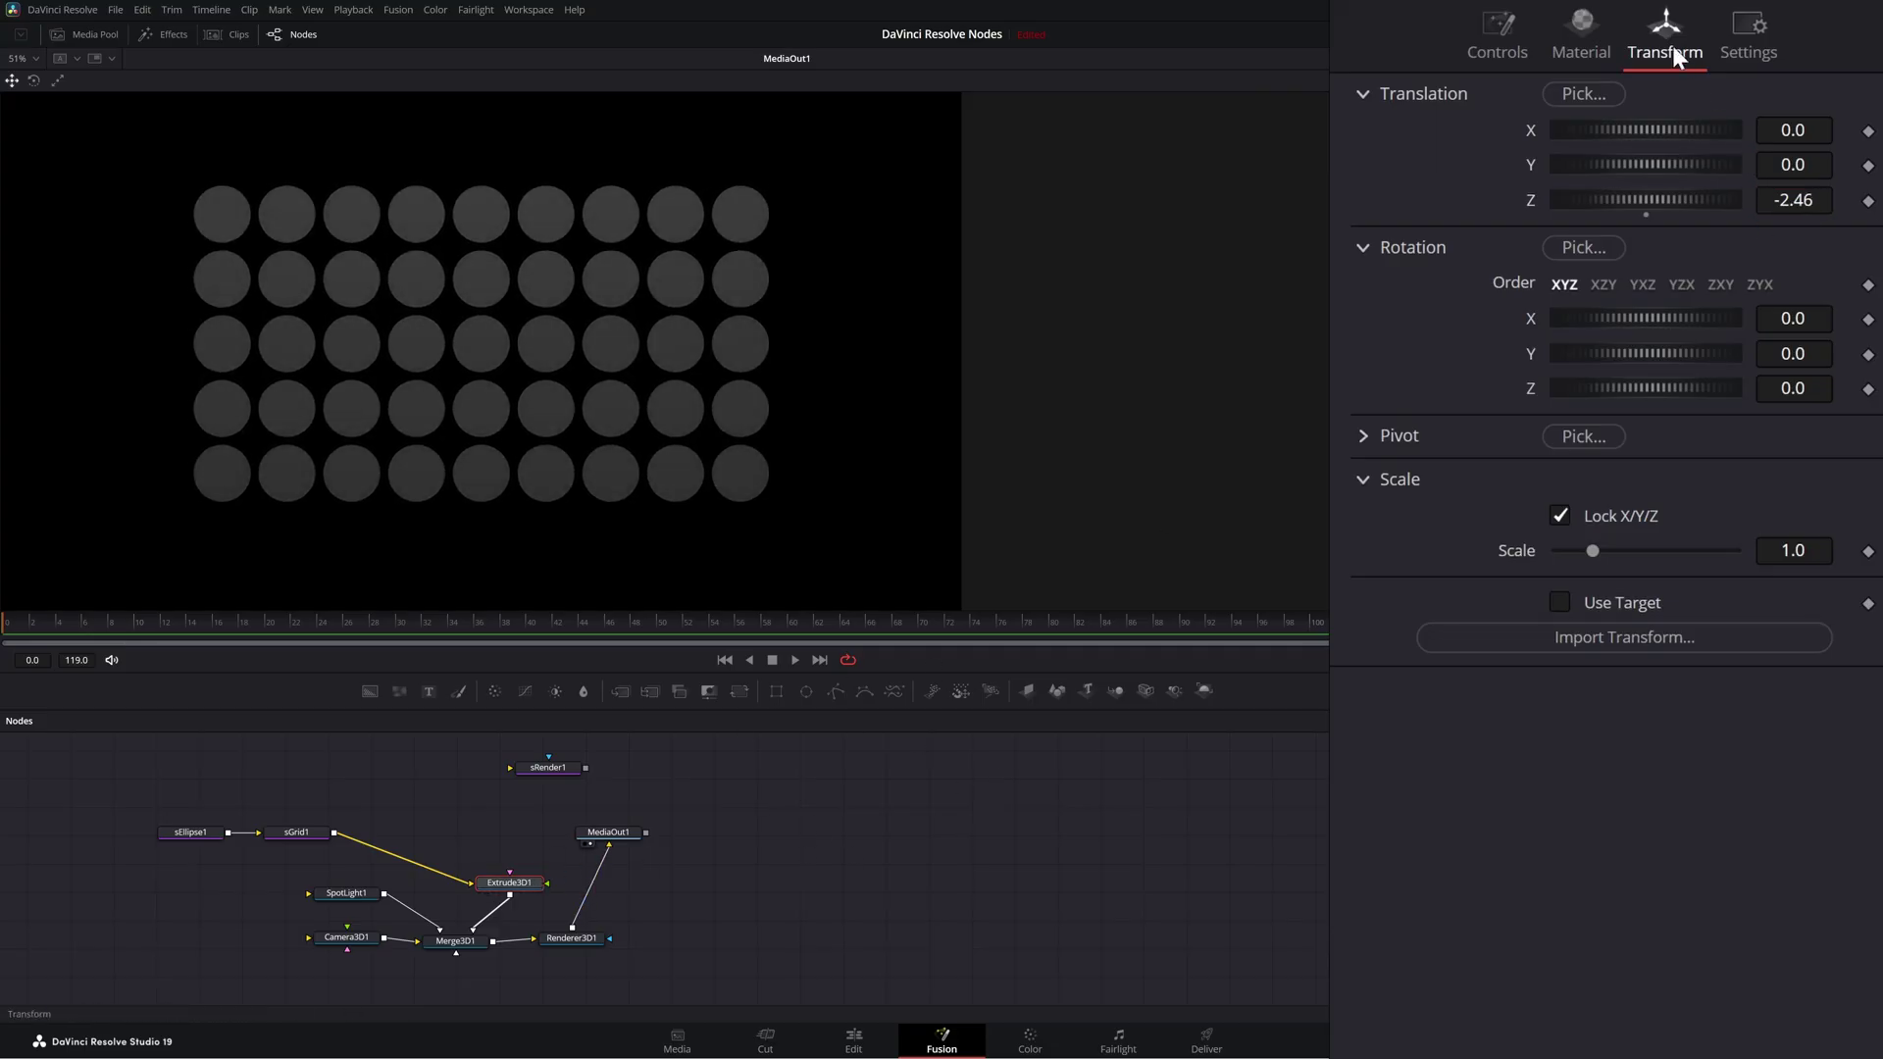
pyautogui.moveTo(1652, 382); pyautogui.dragTo(1655, 385)
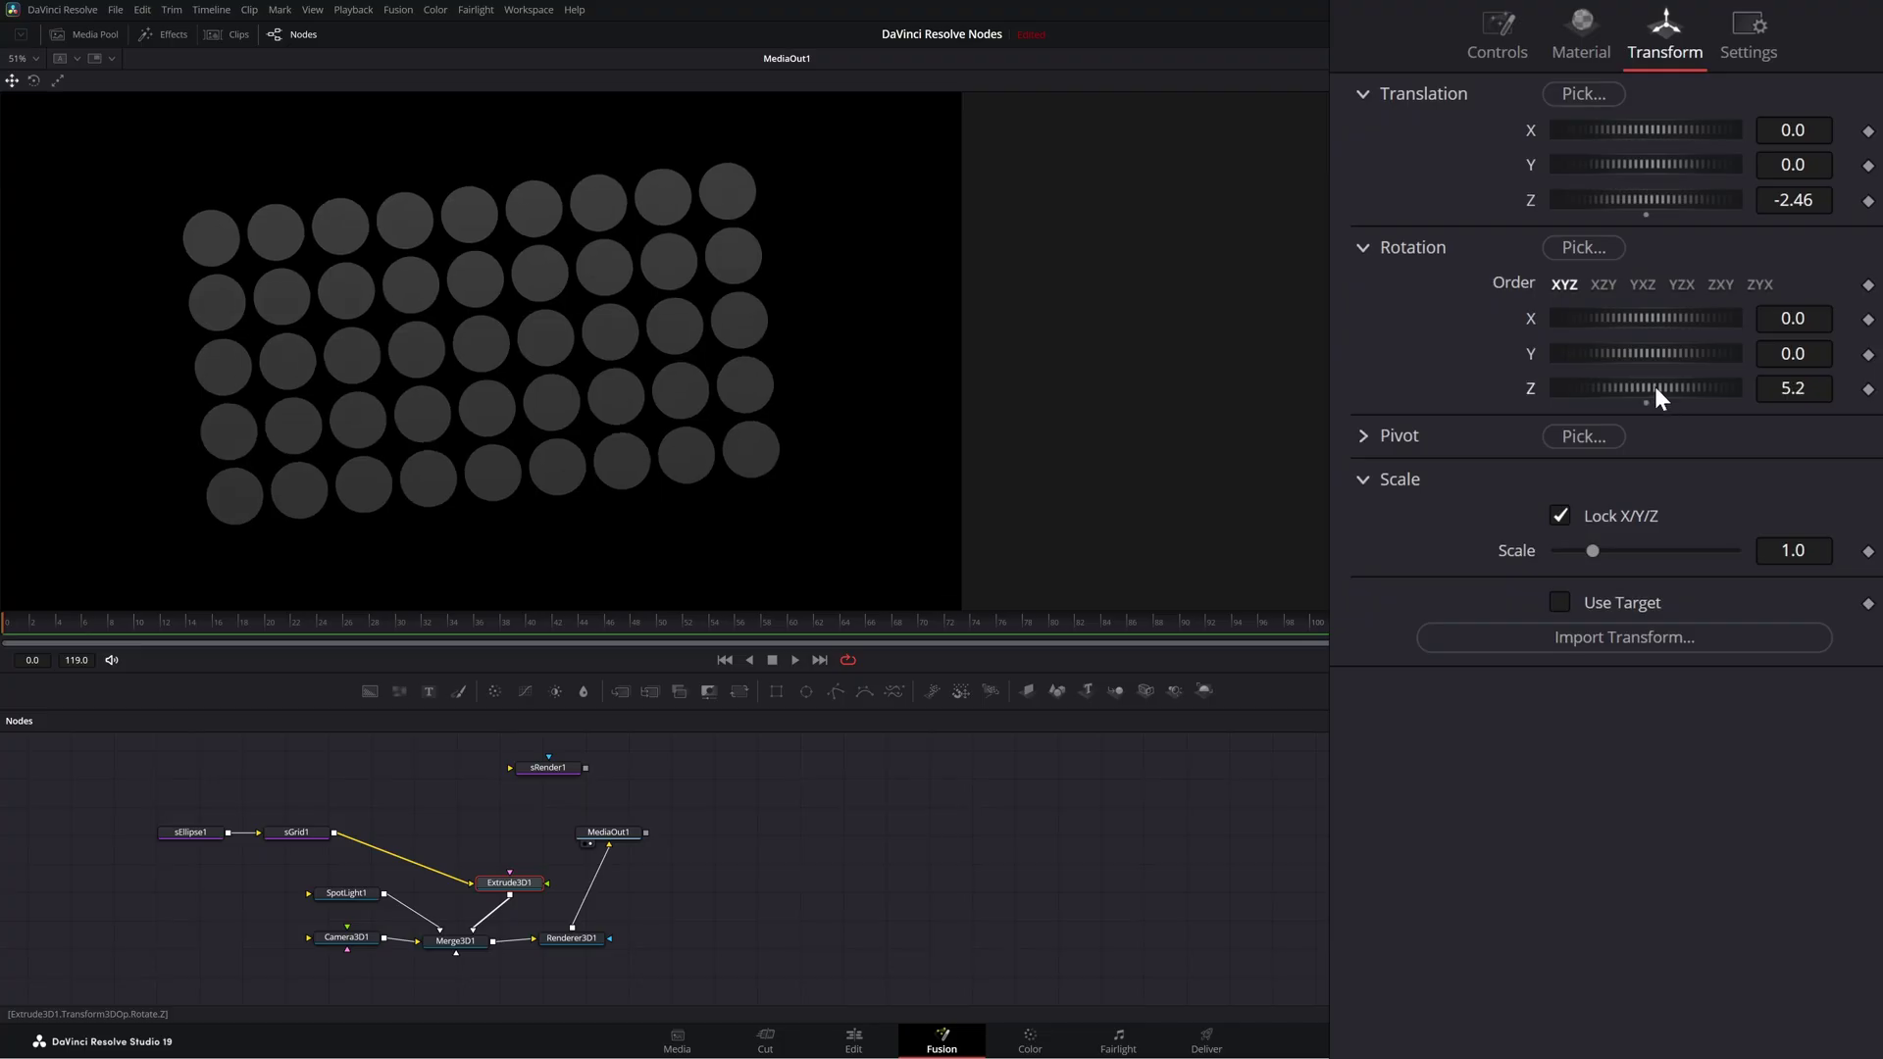
pyautogui.doubleClick(1553, 388)
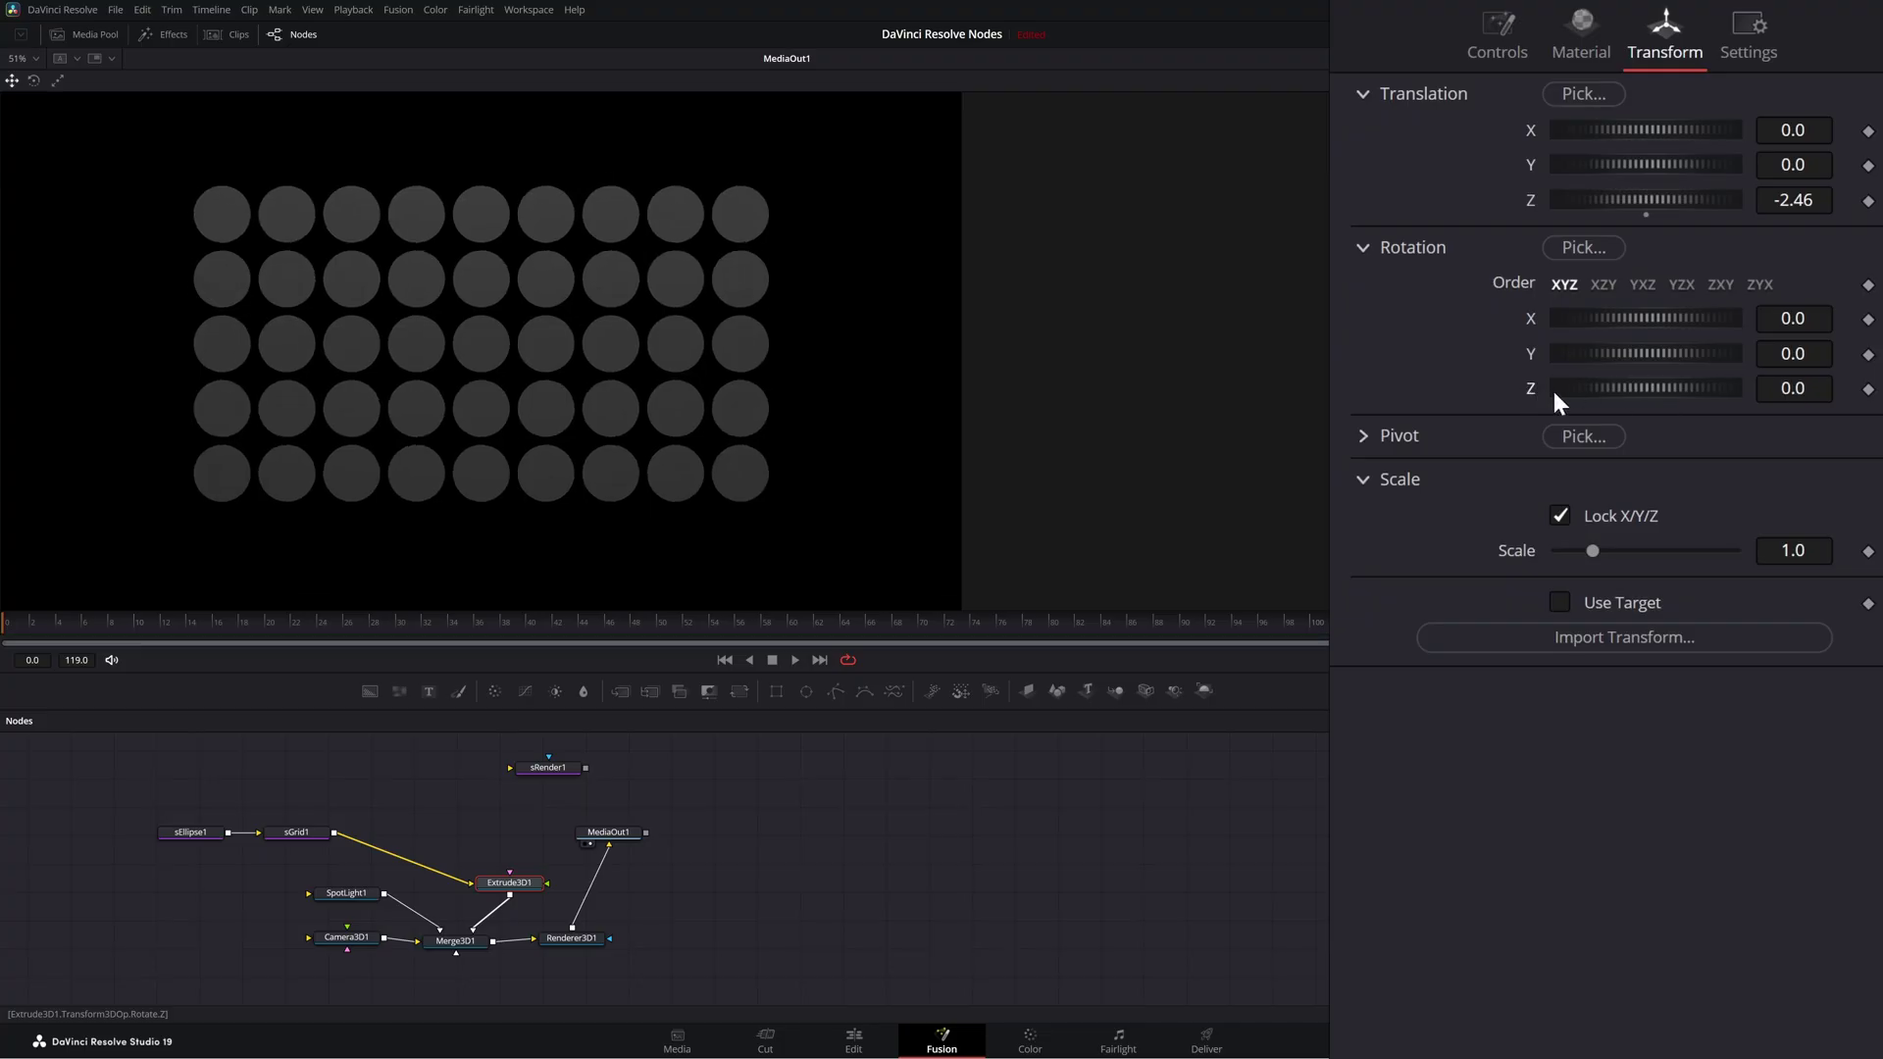
pyautogui.moveTo(1630, 353); pyautogui.dragTo(1669, 353)
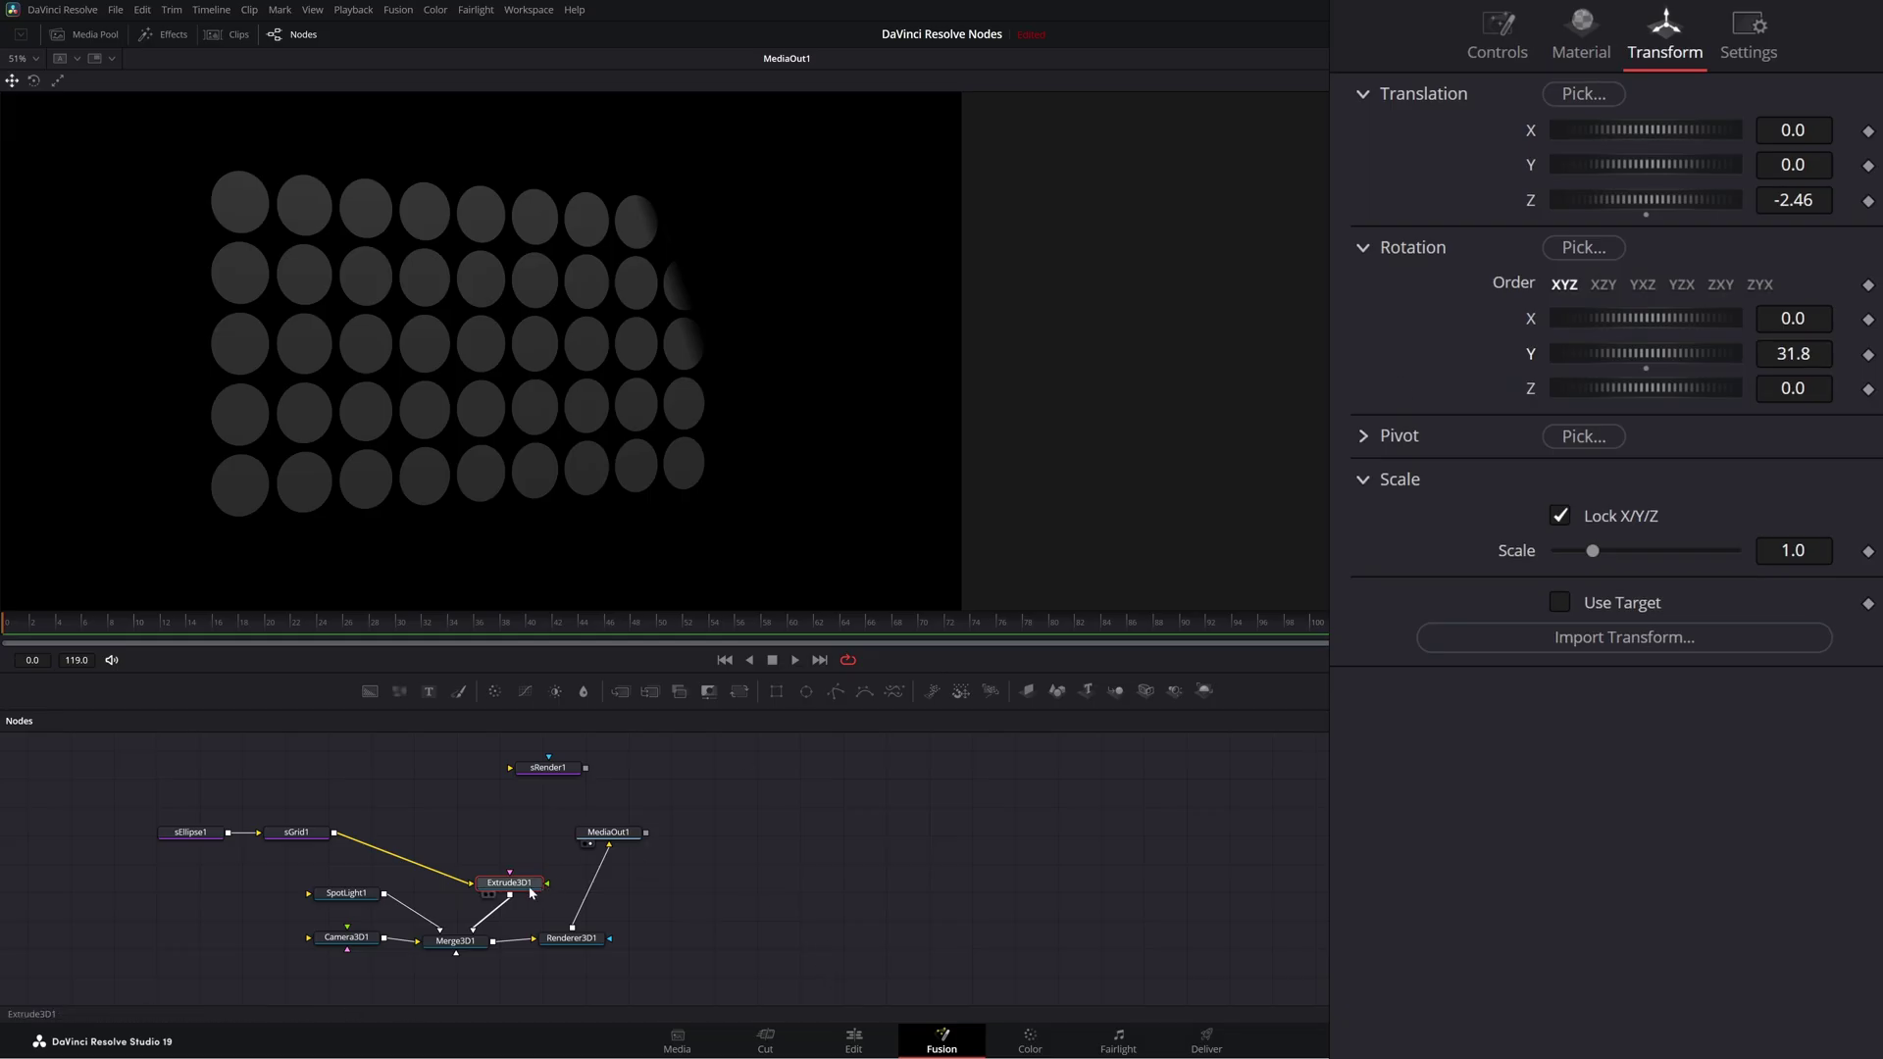
# Step: Add an Ambient Light node below Camera3D1 to feed Merge3D1 at 0.2 intensity
pyautogui.click(848, 829)
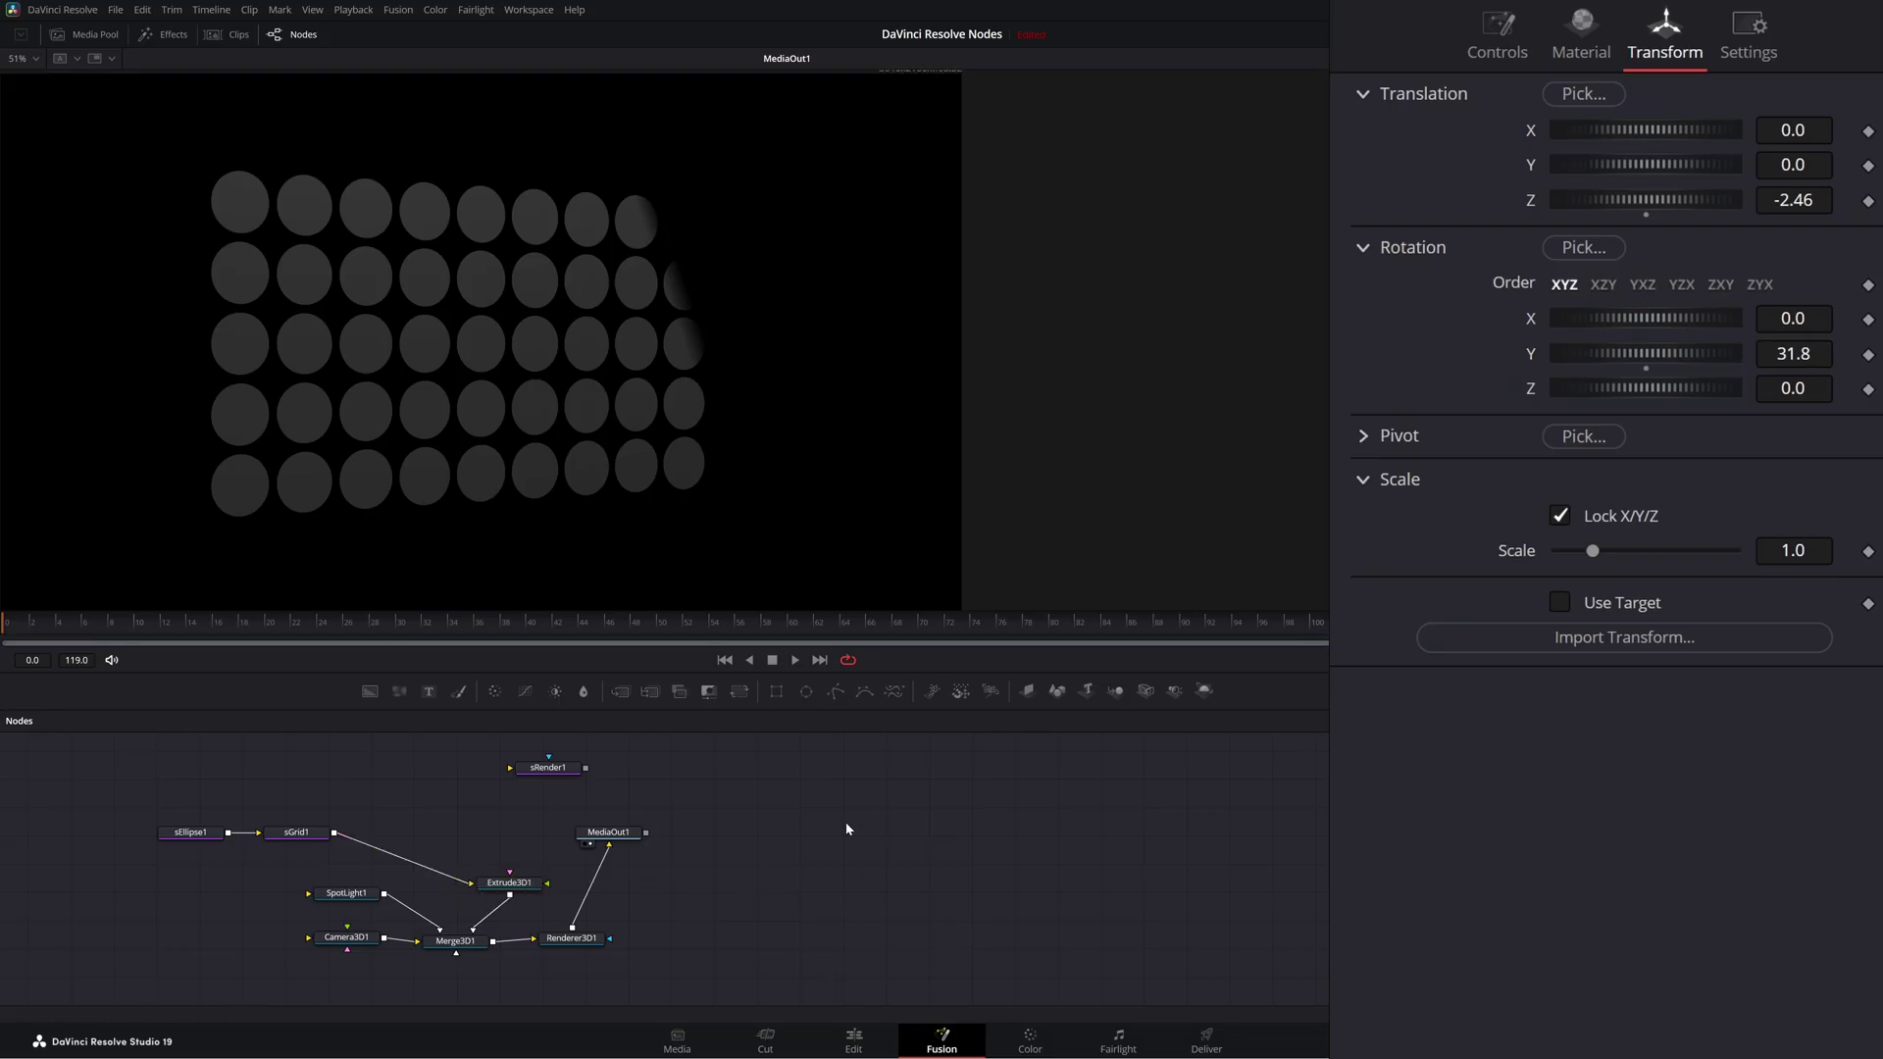
pyautogui.hotkey('shift', 'space')
pyautogui.write('extr')
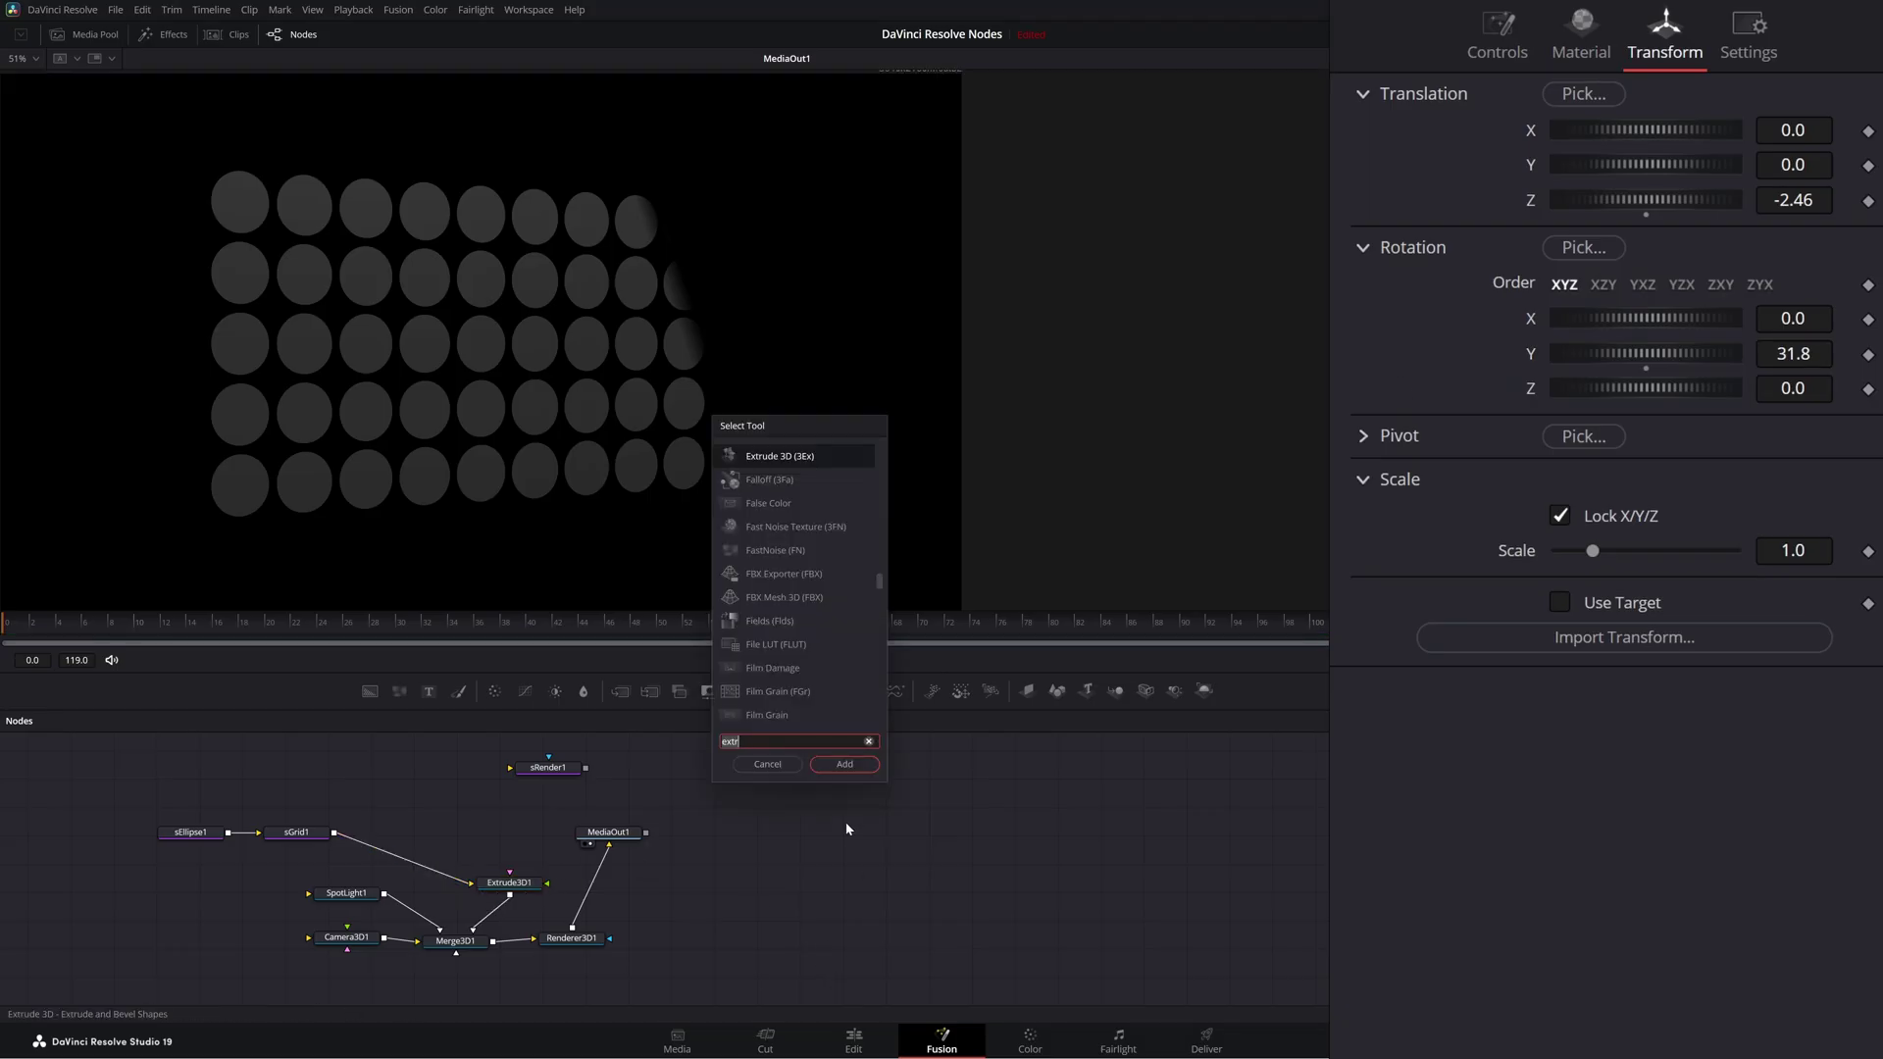
pyautogui.press('BackSpace')
pyautogui.press('BackSpace')
pyautogui.press('BackSpace')
pyautogui.press('BackSpace')
pyautogui.write('ambient')
pyautogui.press('Return')
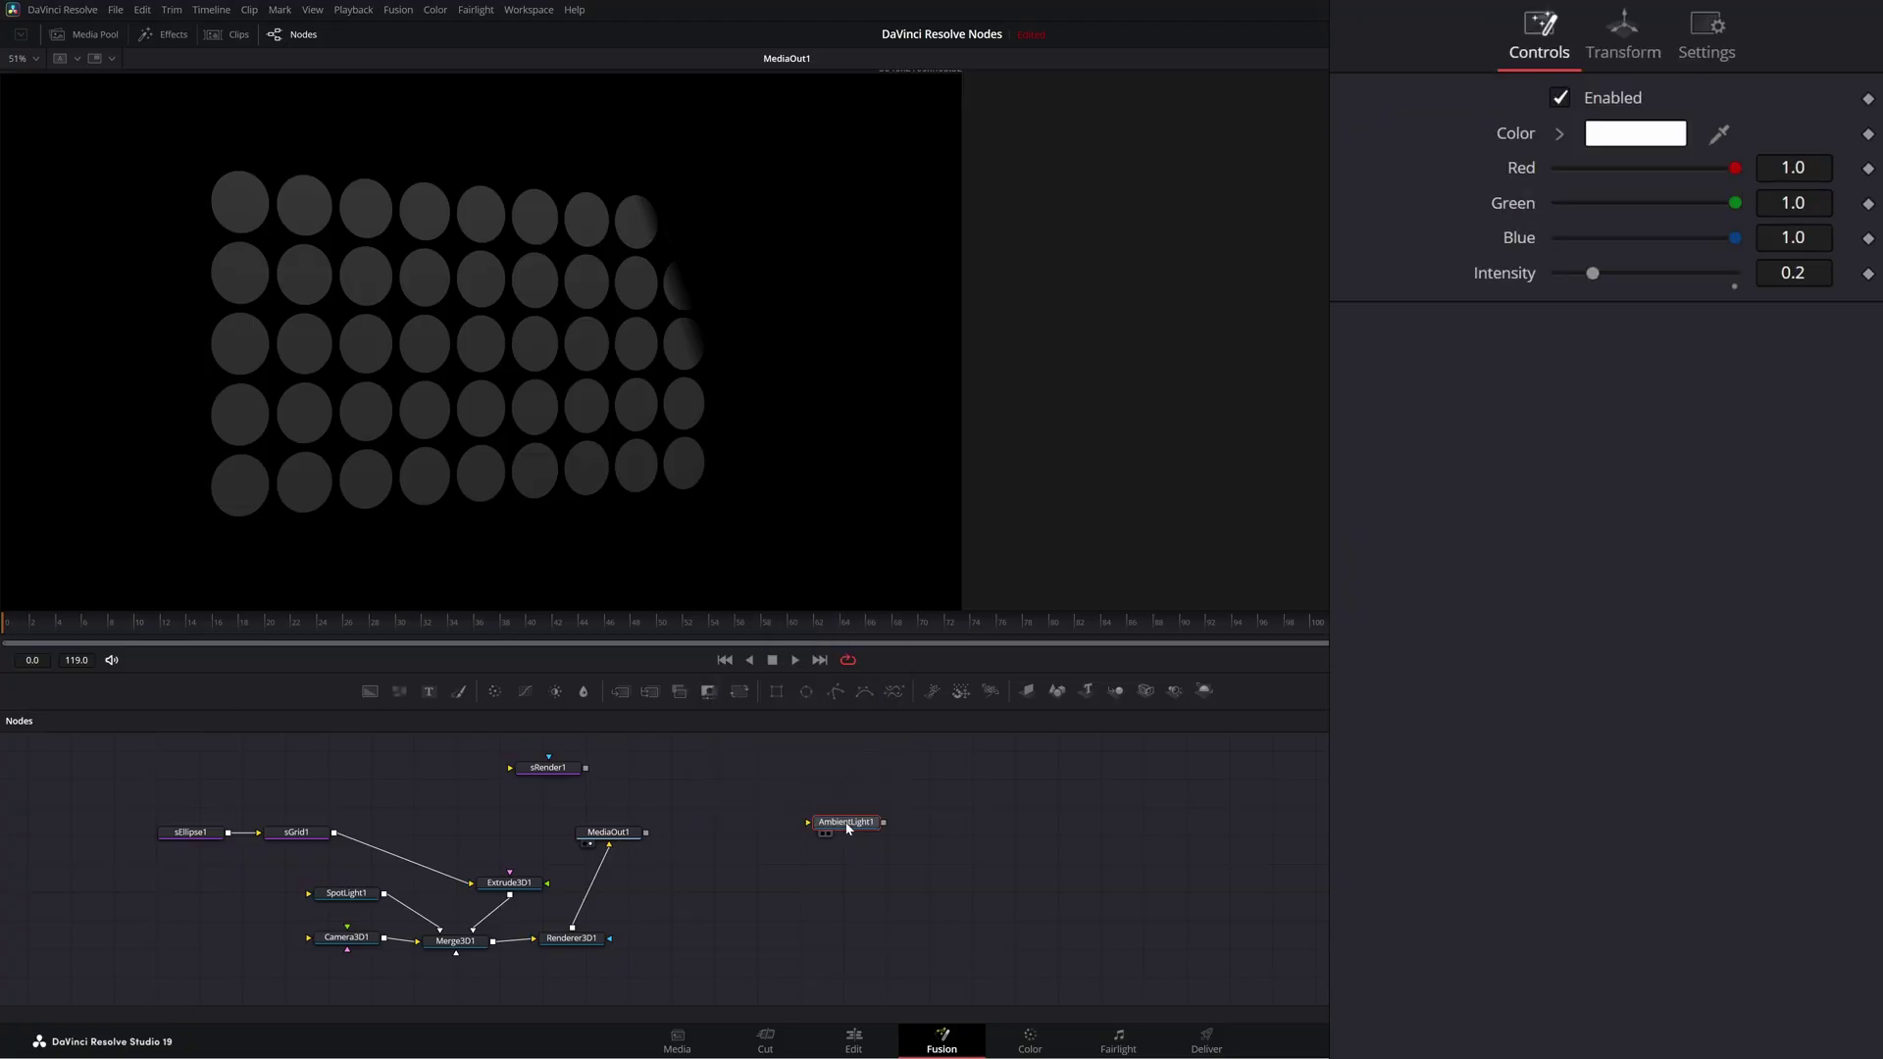
pyautogui.scroll(1, 848, 829)
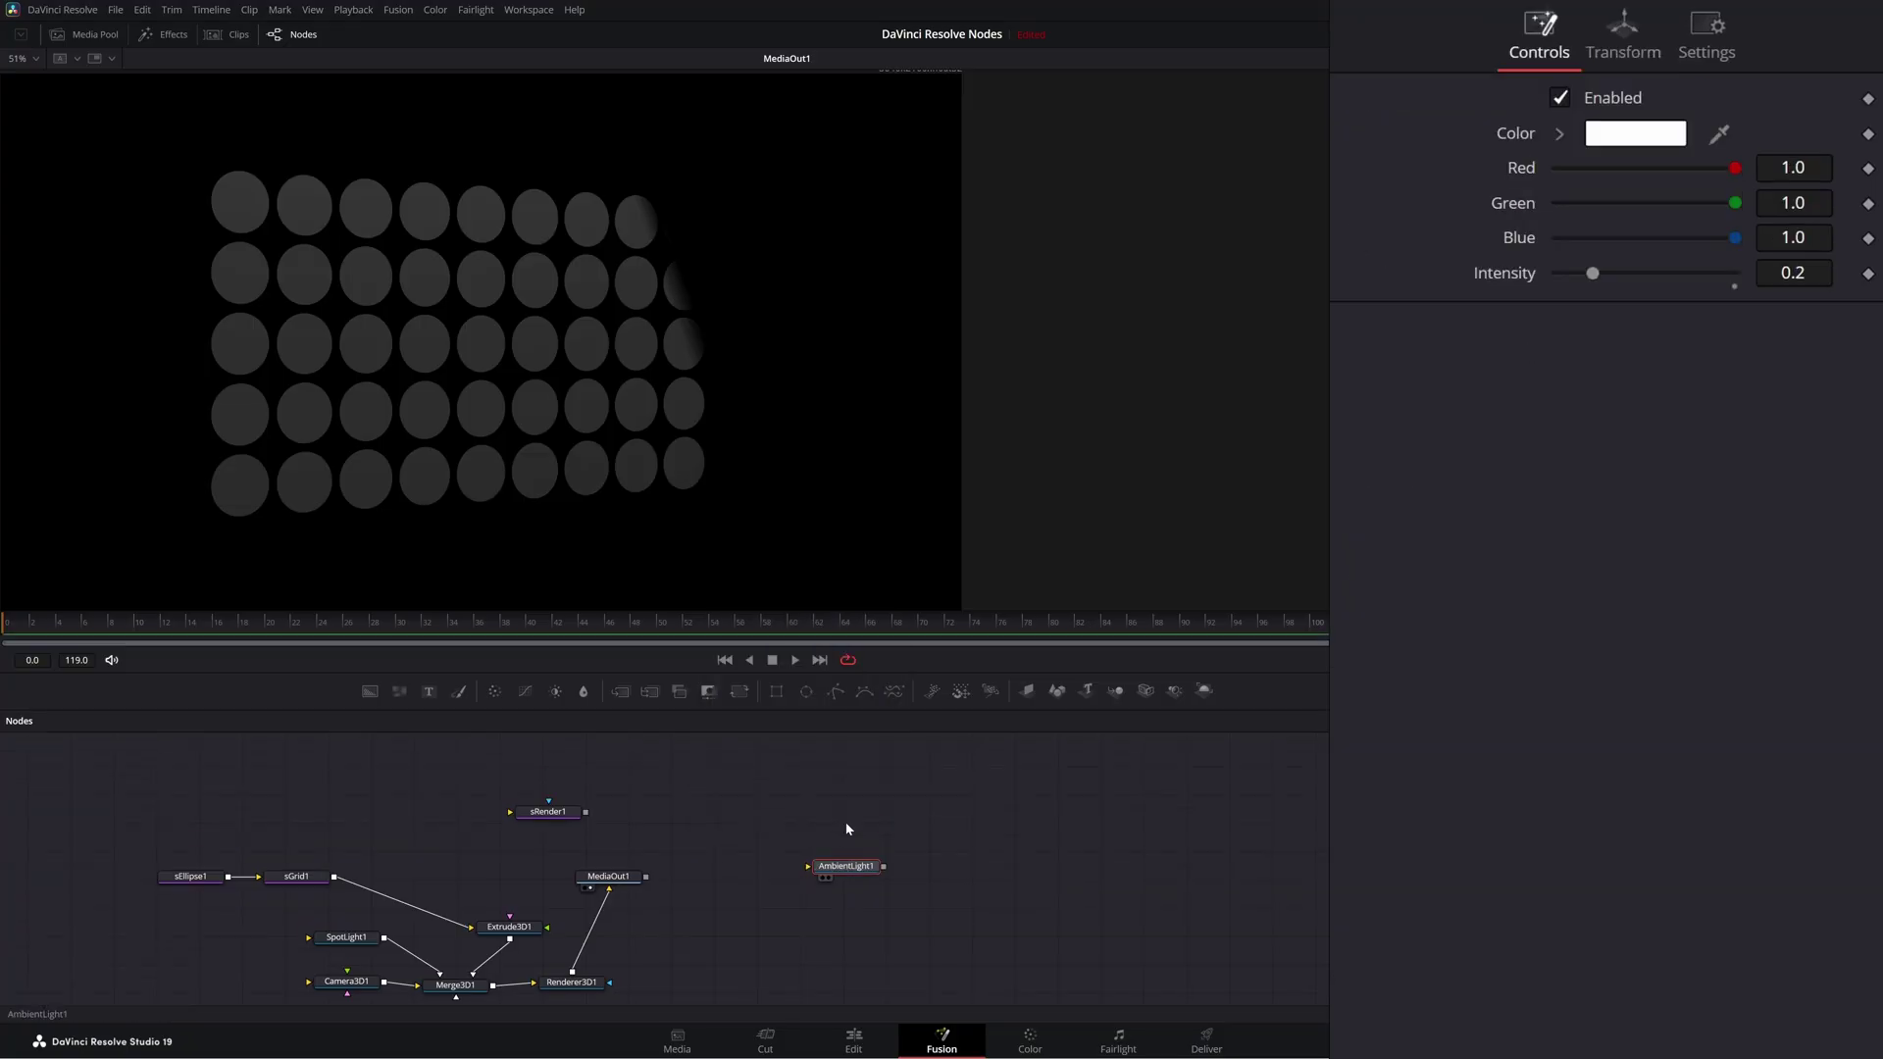
pyautogui.scroll(-2, 848, 828)
pyautogui.moveTo(860, 795); pyautogui.dragTo(456, 925)
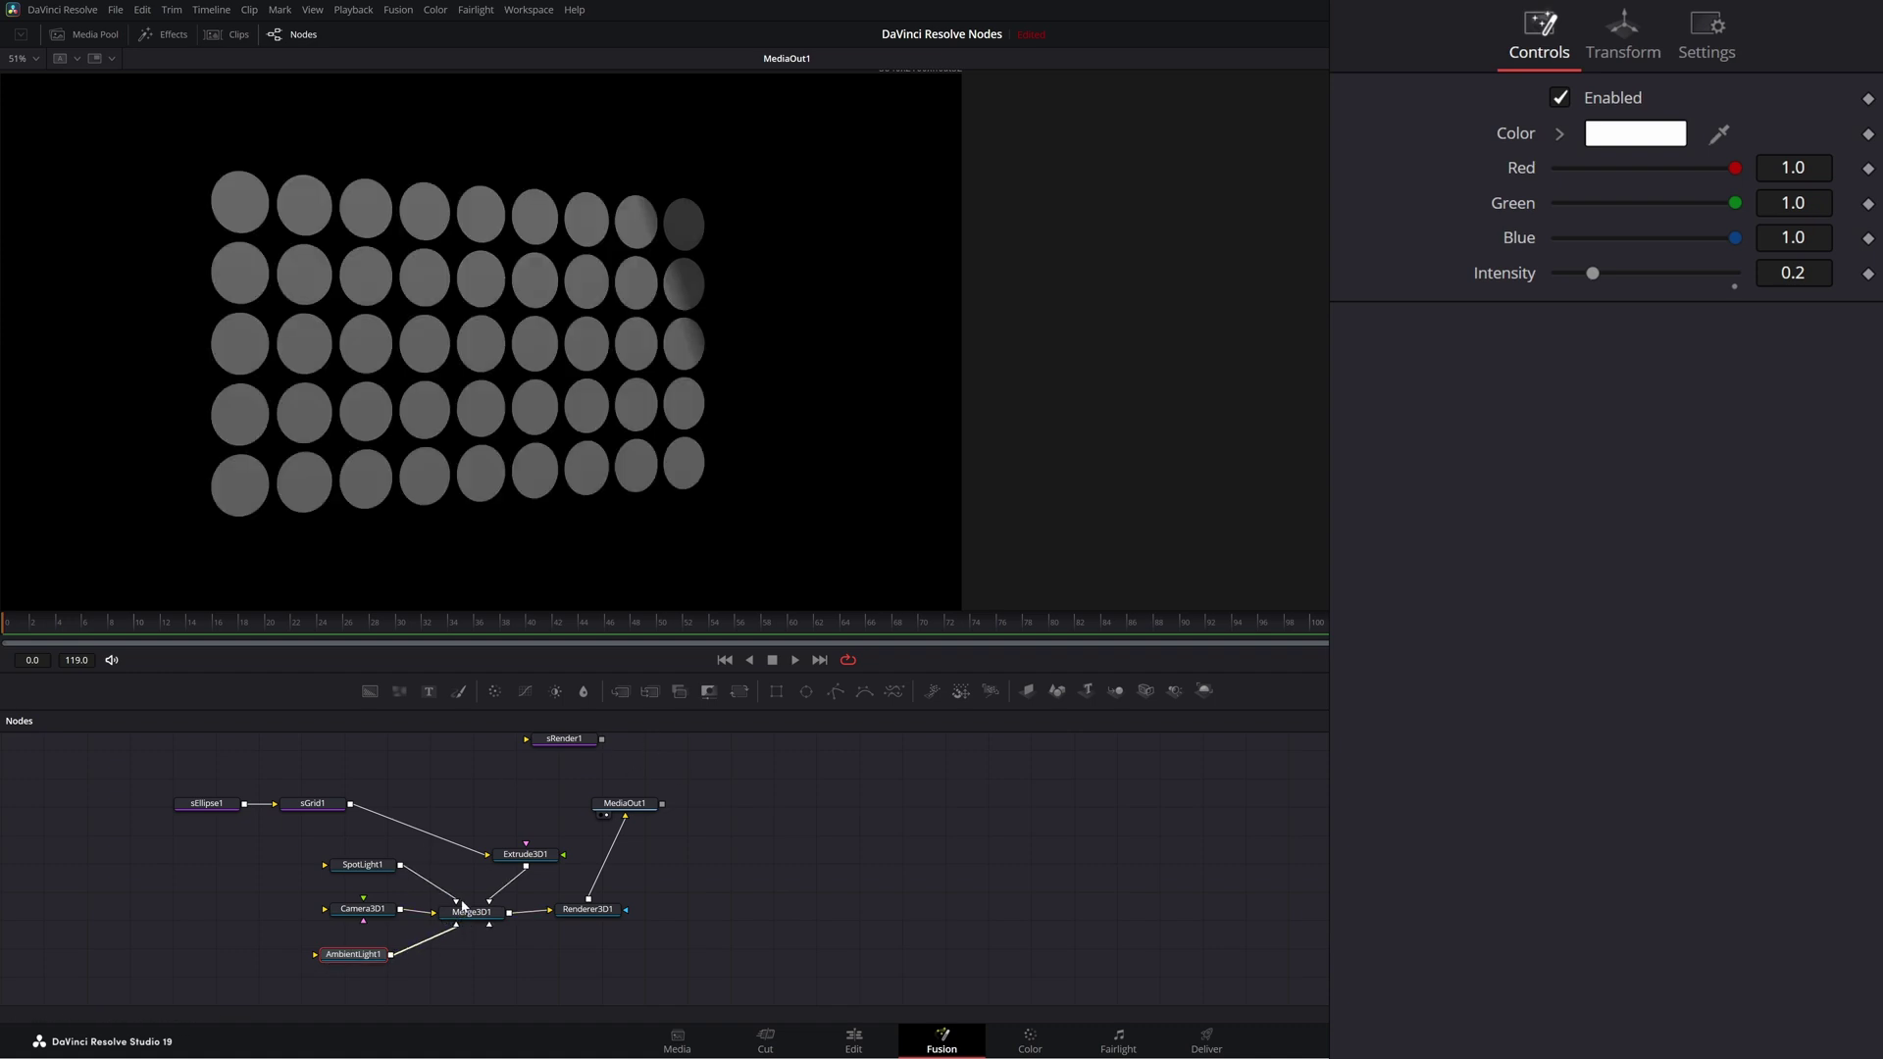
# Step: Give Extrude3D1 an extrusion depth of 0.1118
pyautogui.click(519, 856)
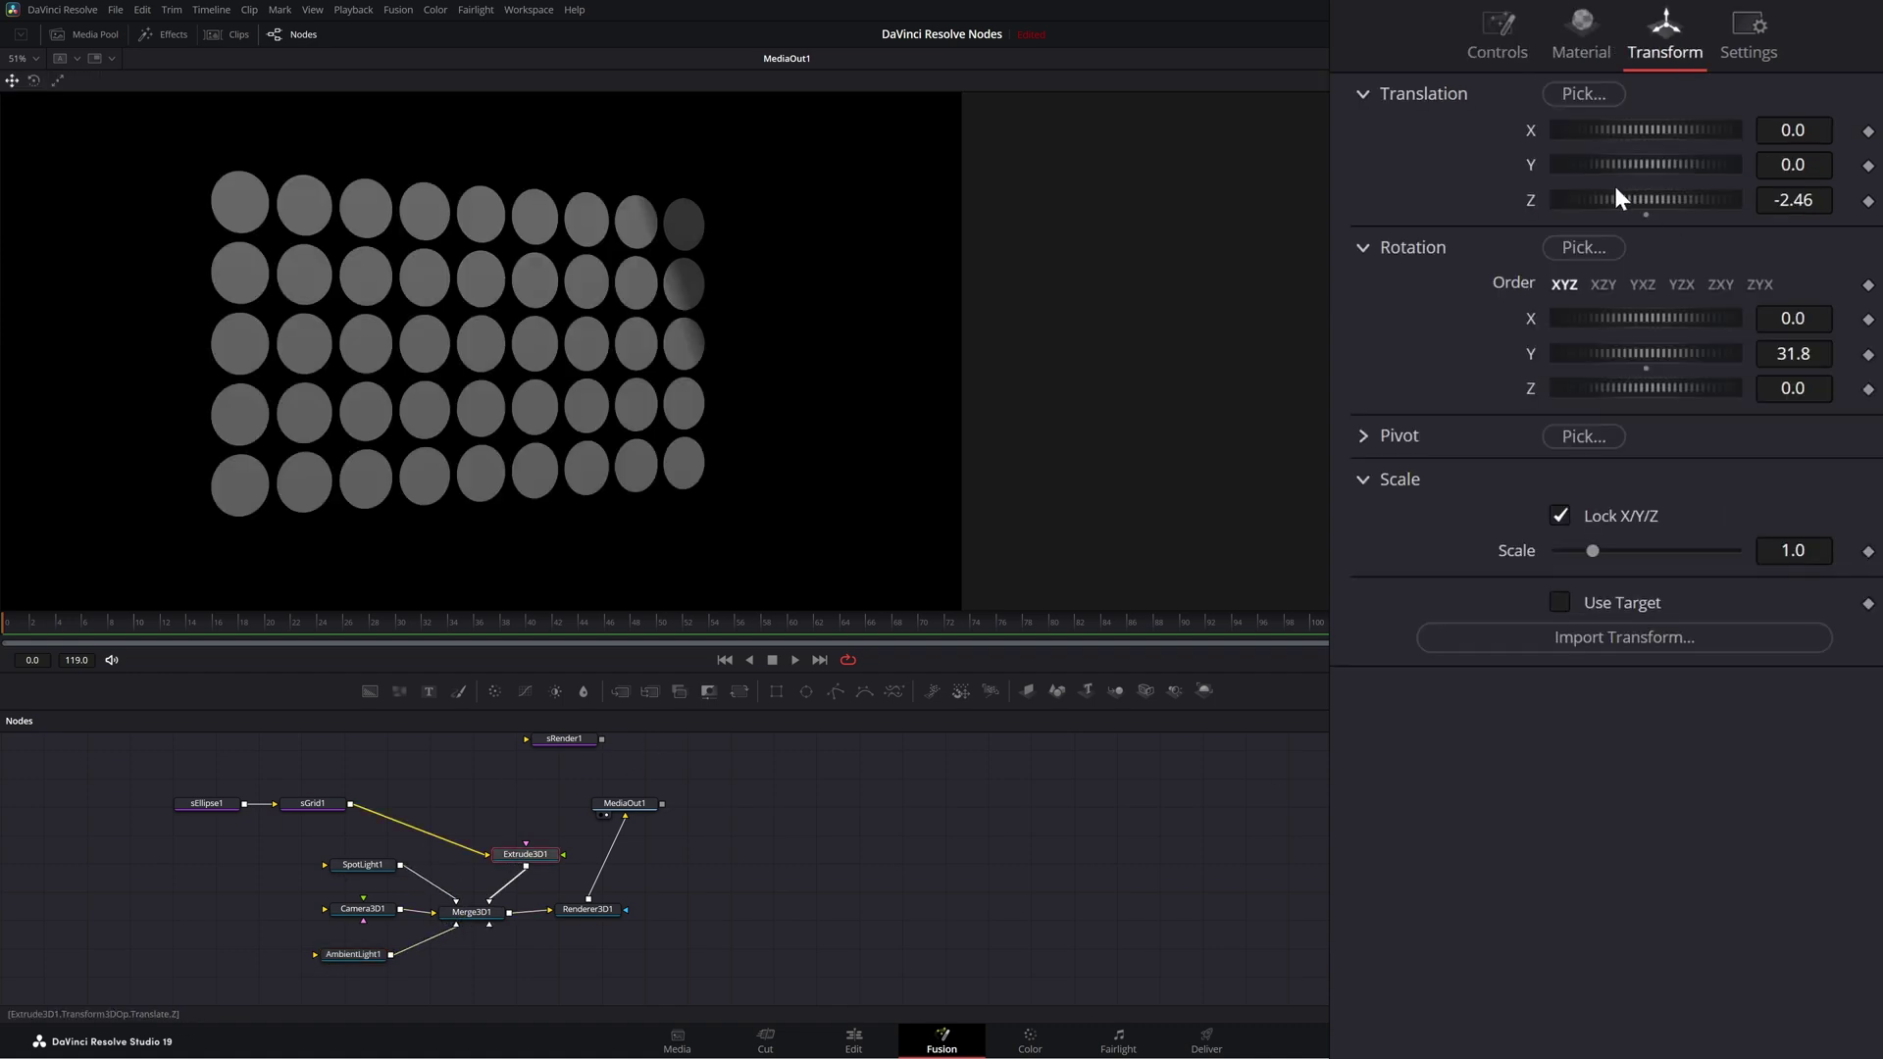
pyautogui.click(1497, 51)
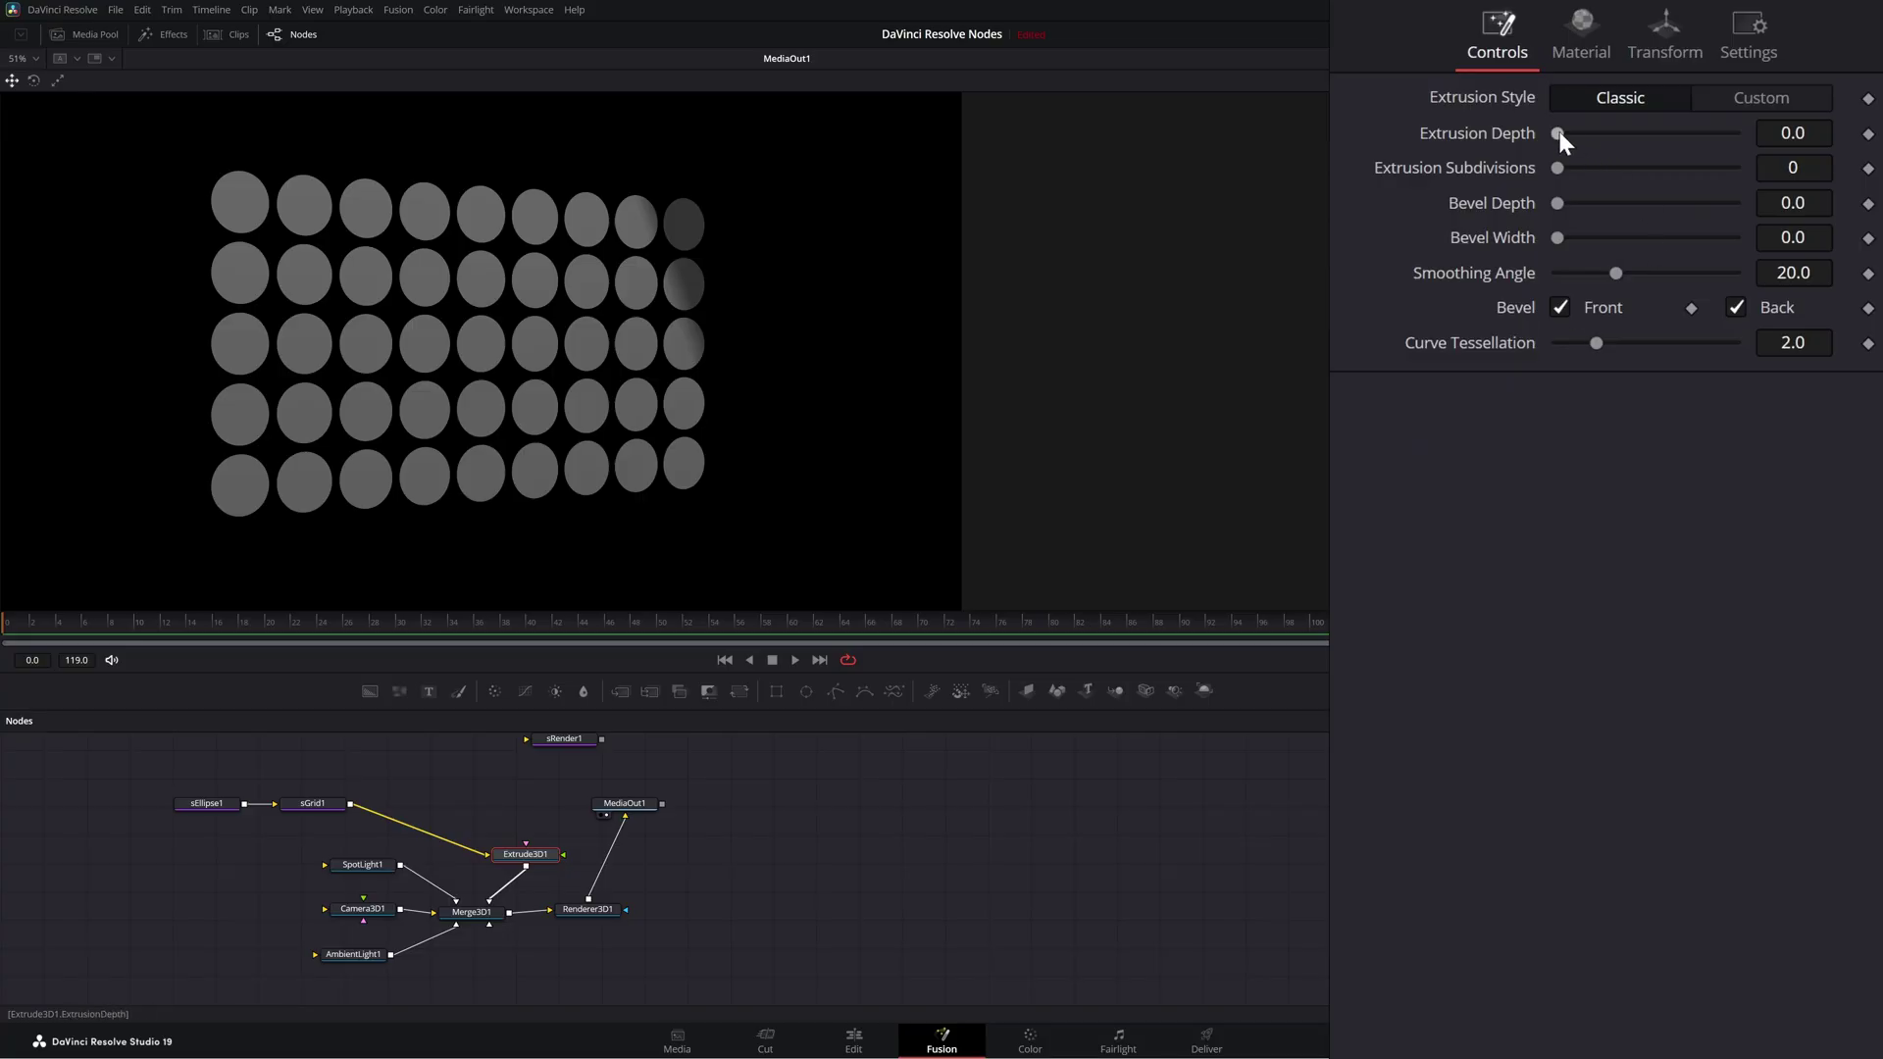
pyautogui.moveTo(1560, 130); pyautogui.dragTo(1659, 164)
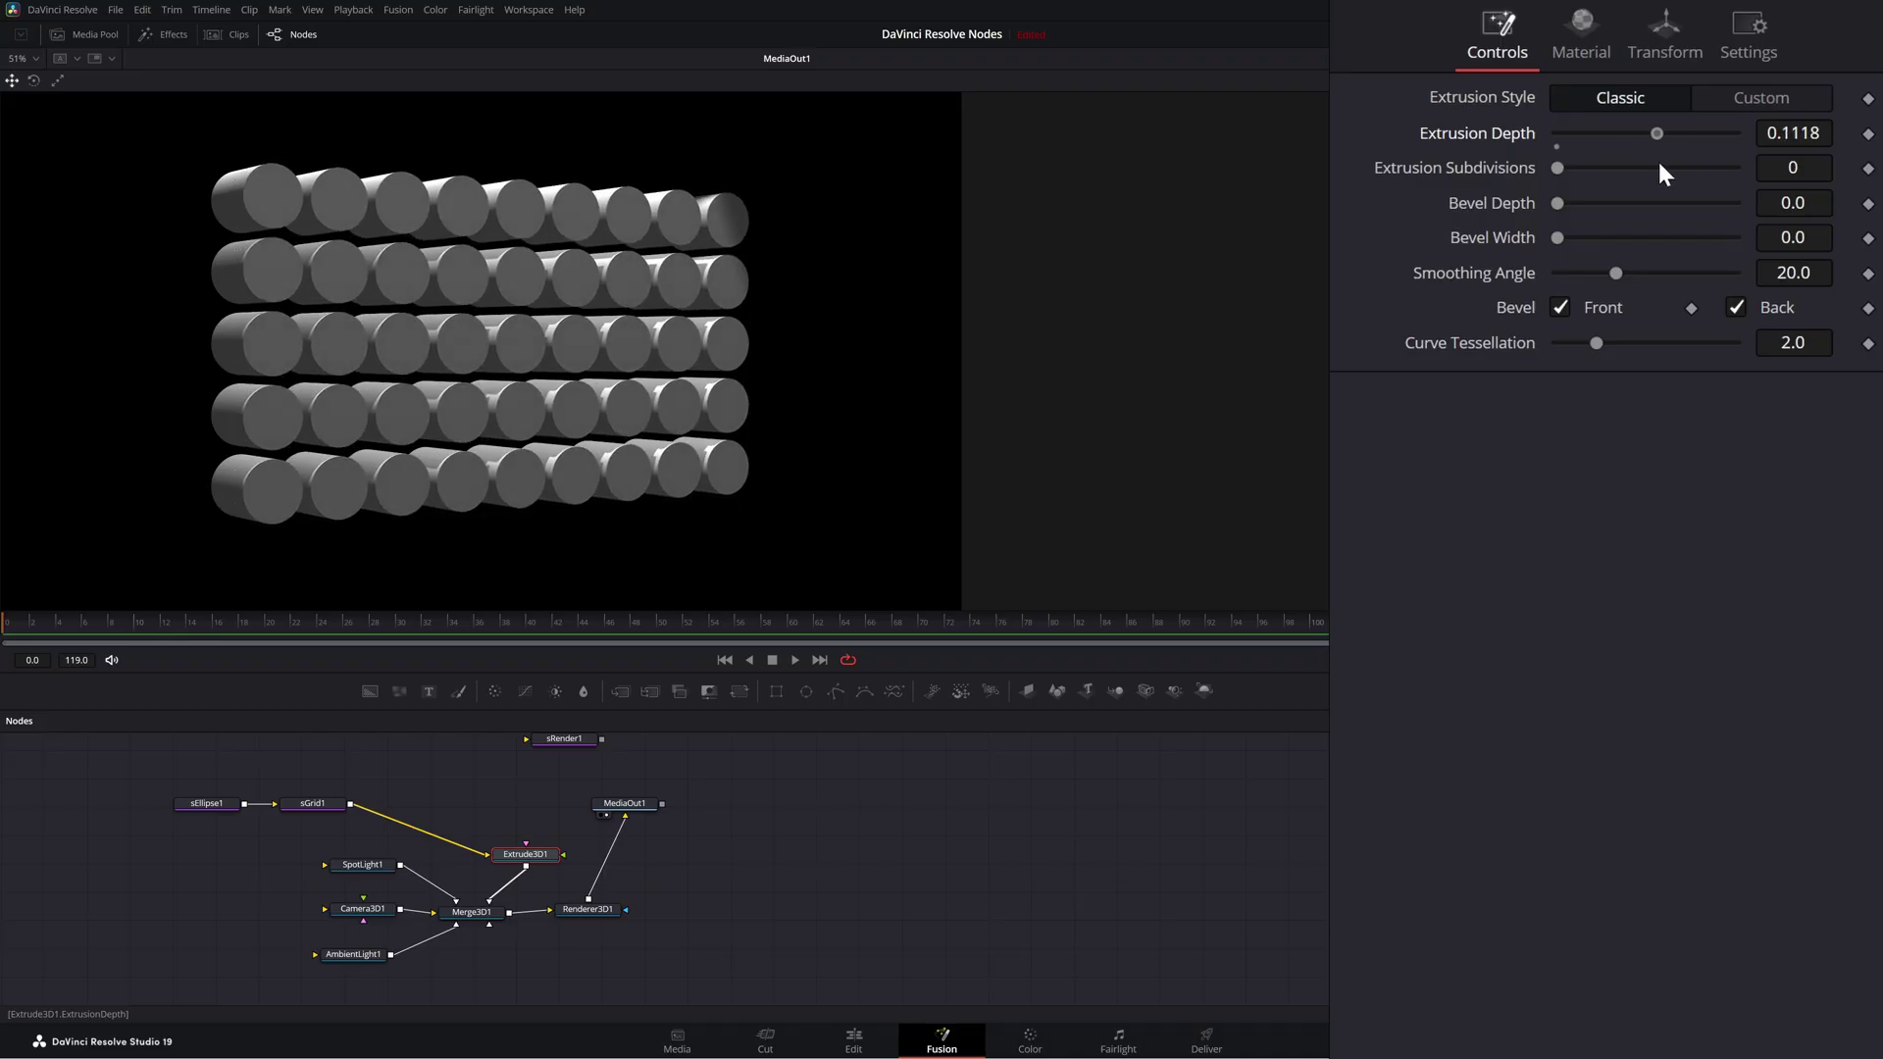
# Step: Keep bevel depth and width at 0, set 6 extrusion subdivisions, and move sEllipse1 and sGrid1 left
pyautogui.moveTo(1562, 198); pyautogui.dragTo(1563, 237)
pyautogui.doubleClick(1507, 241)
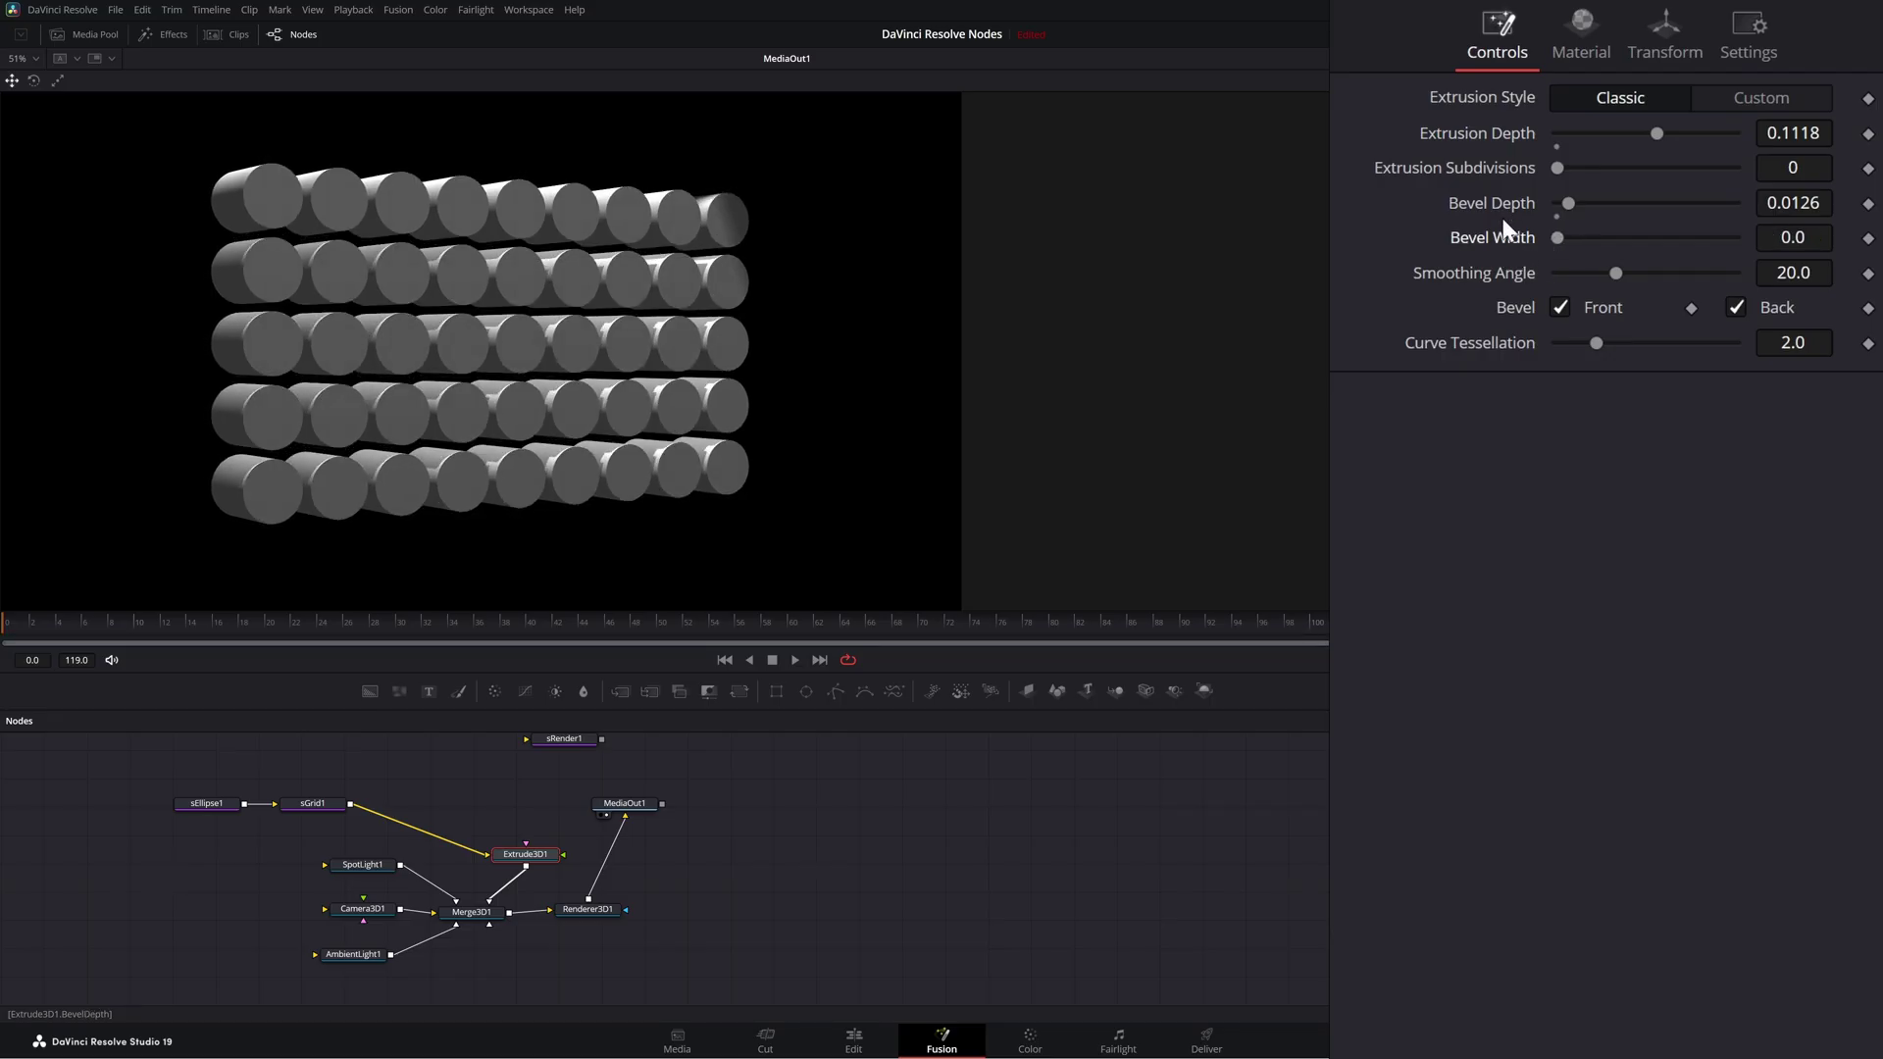
pyautogui.doubleClick(1502, 197)
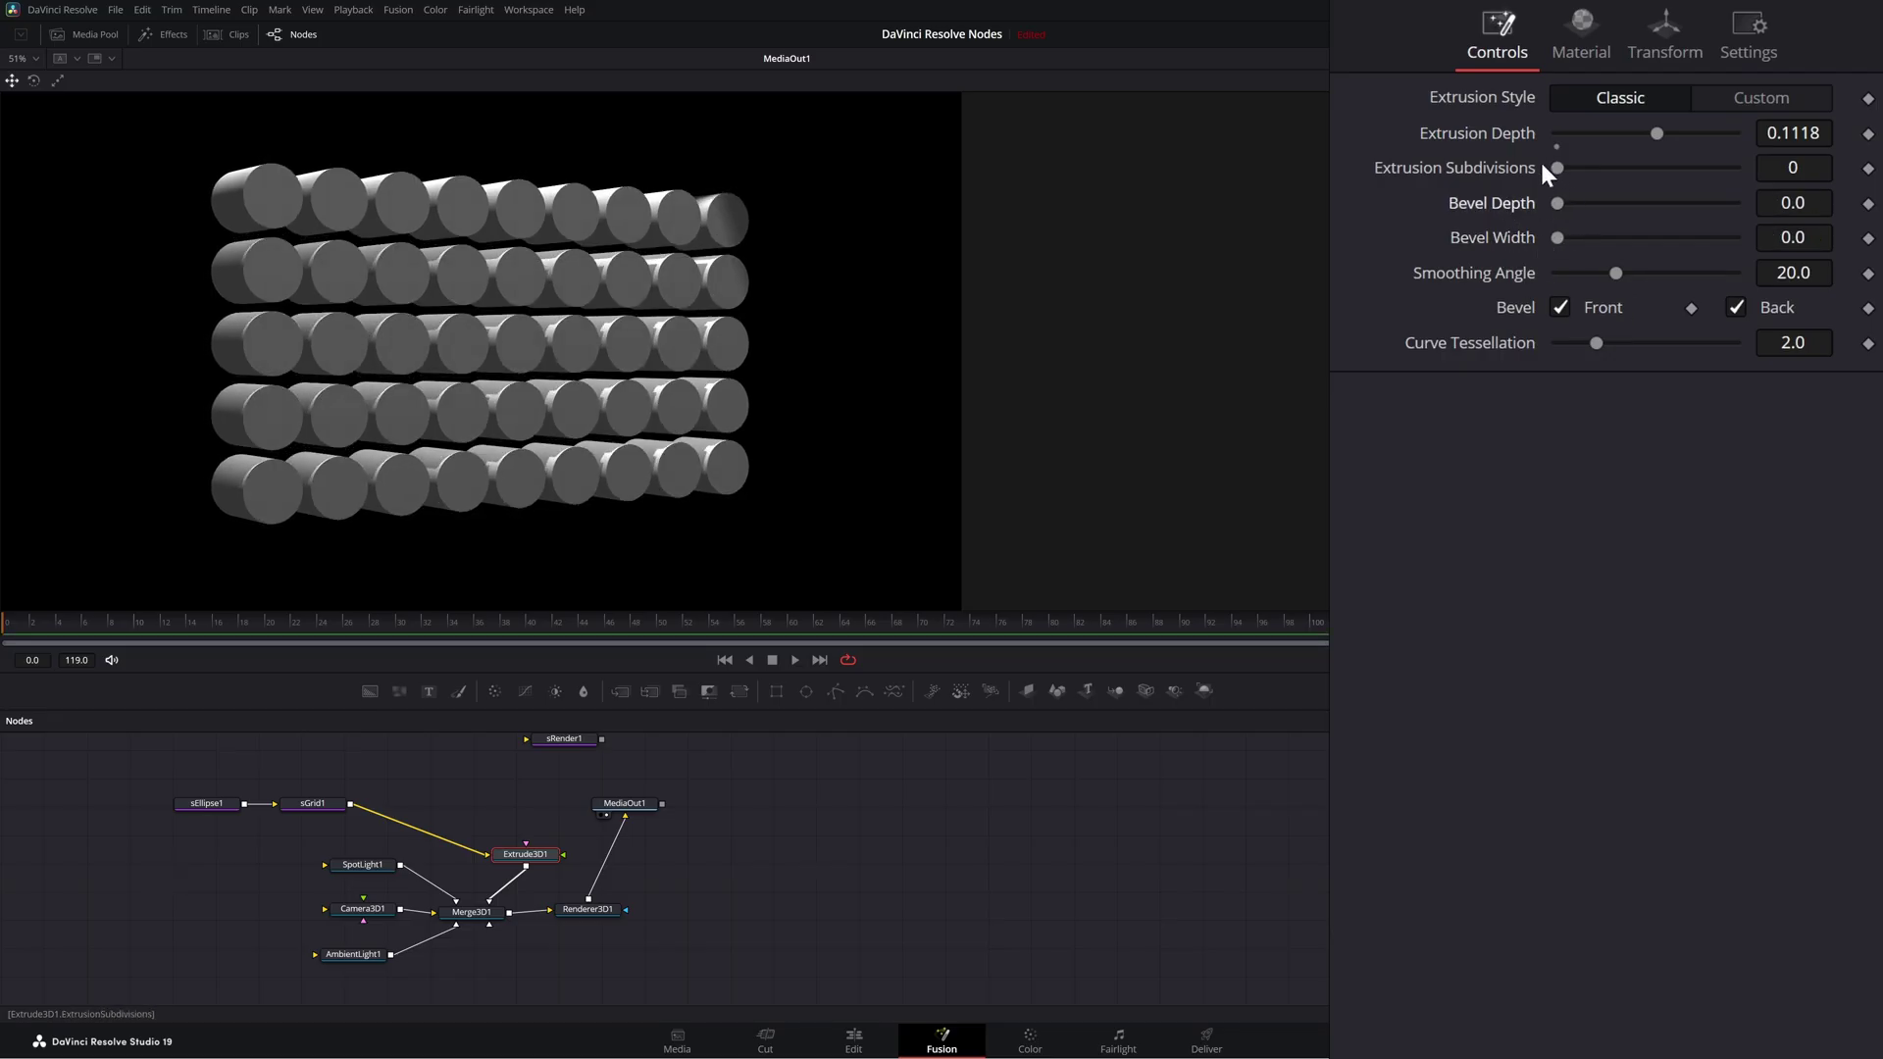
pyautogui.moveTo(1558, 168); pyautogui.dragTo(1582, 171)
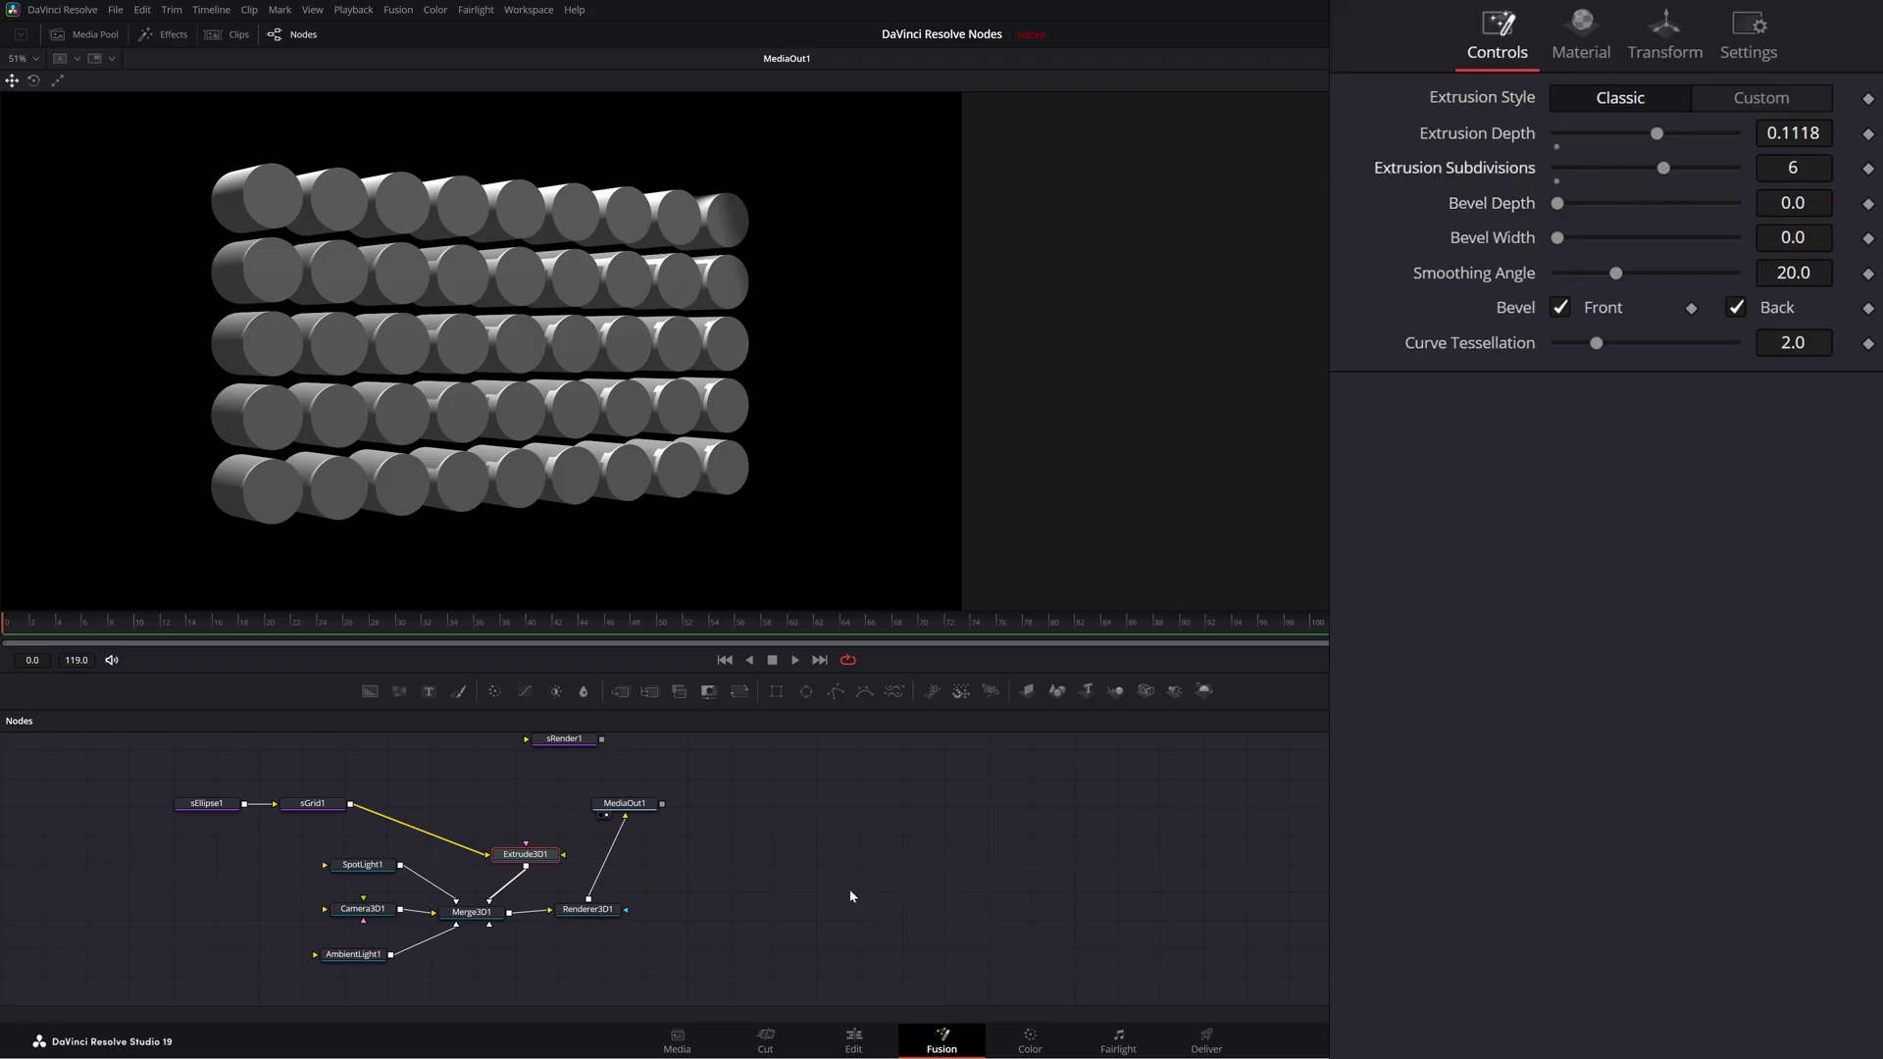
pyautogui.moveTo(149, 773); pyautogui.dragTo(237, 786)
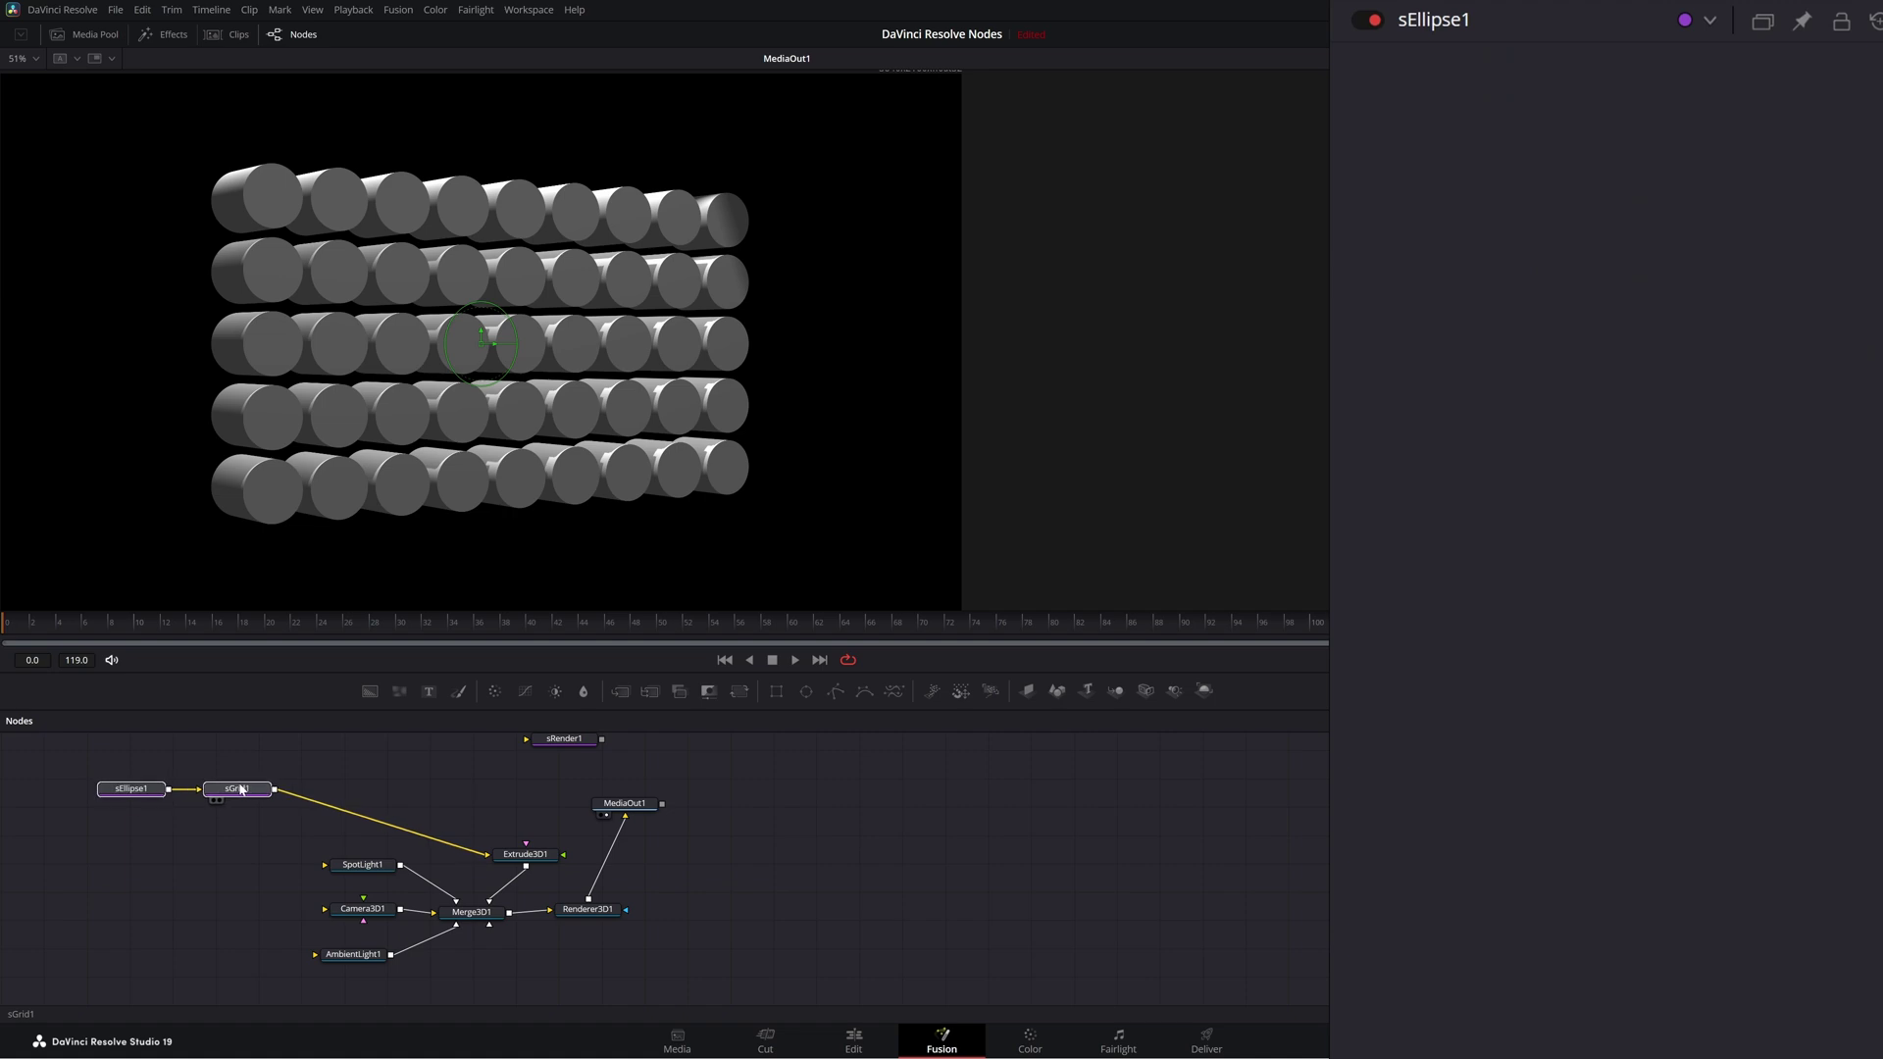
# Step: Add an sBoolean node below the grid and feed sGrid1's output into it
pyautogui.click(491, 873)
pyautogui.moveTo(435, 803); pyautogui.dragTo(519, 820)
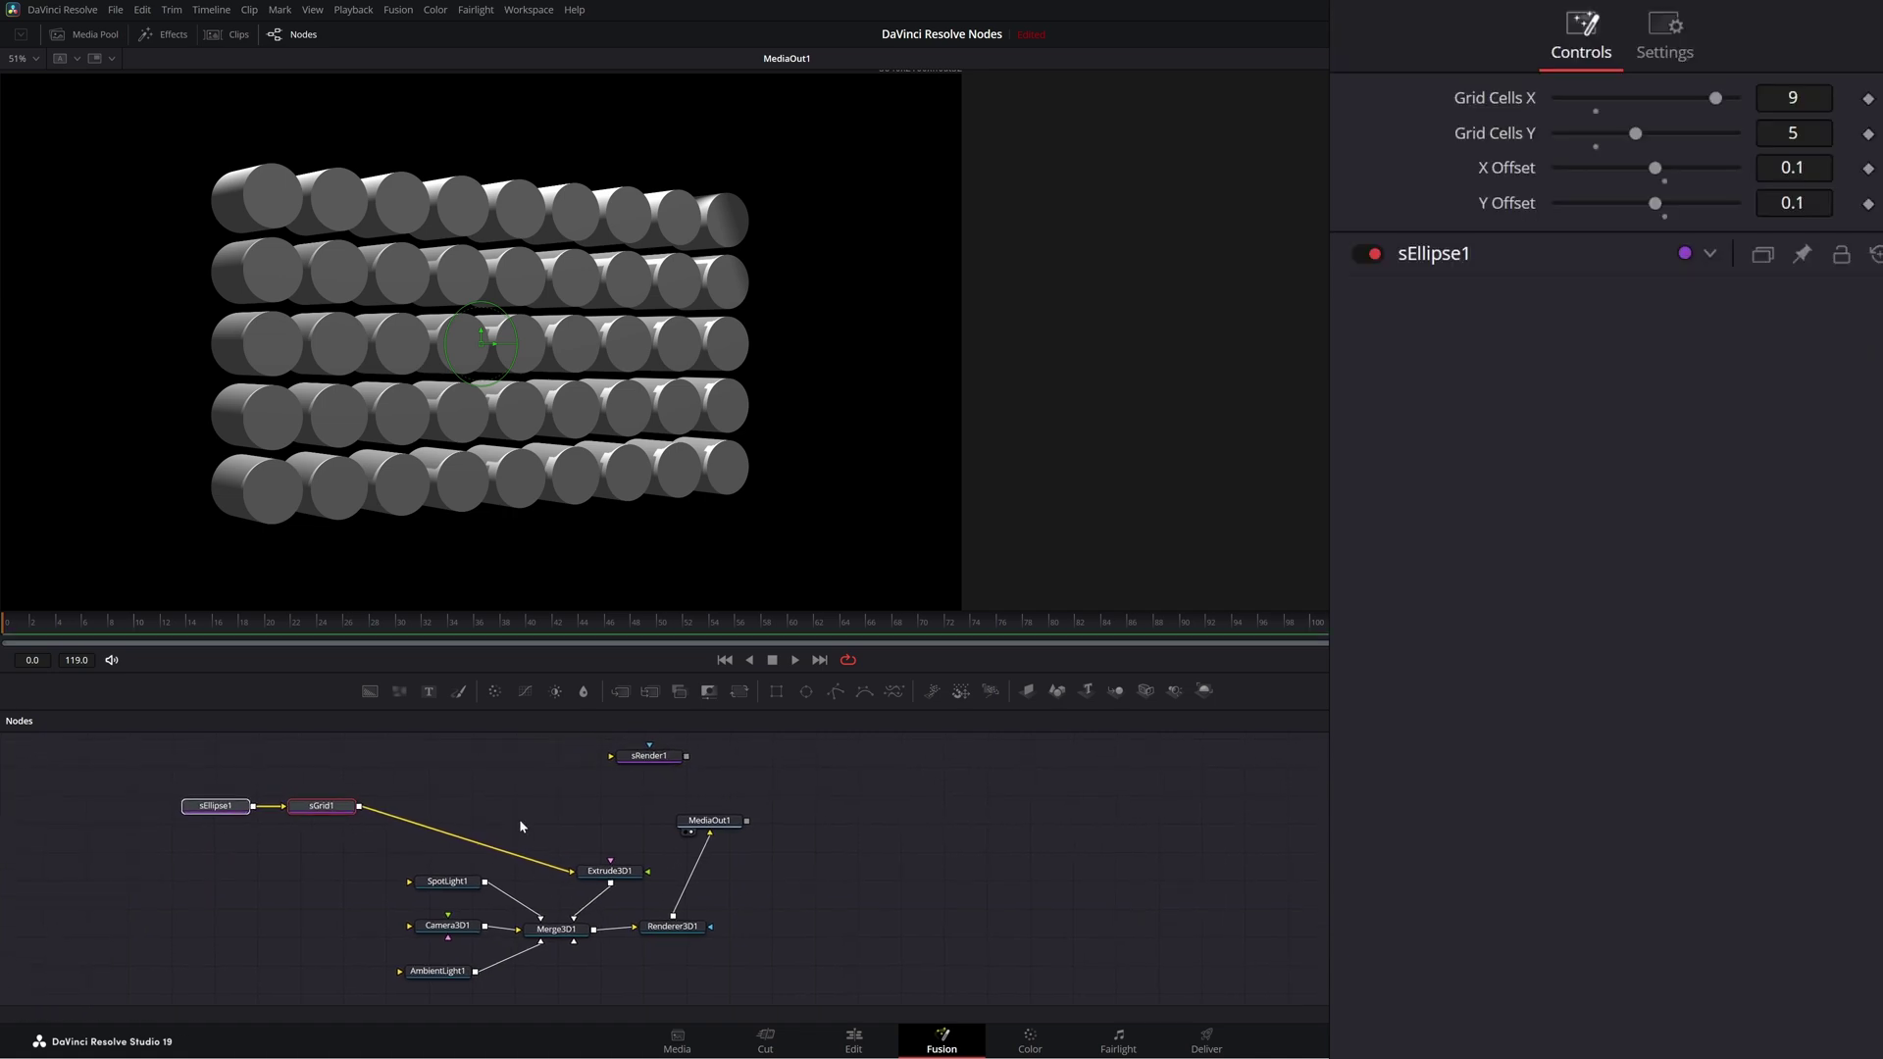
pyautogui.hotkey('shift', 'space')
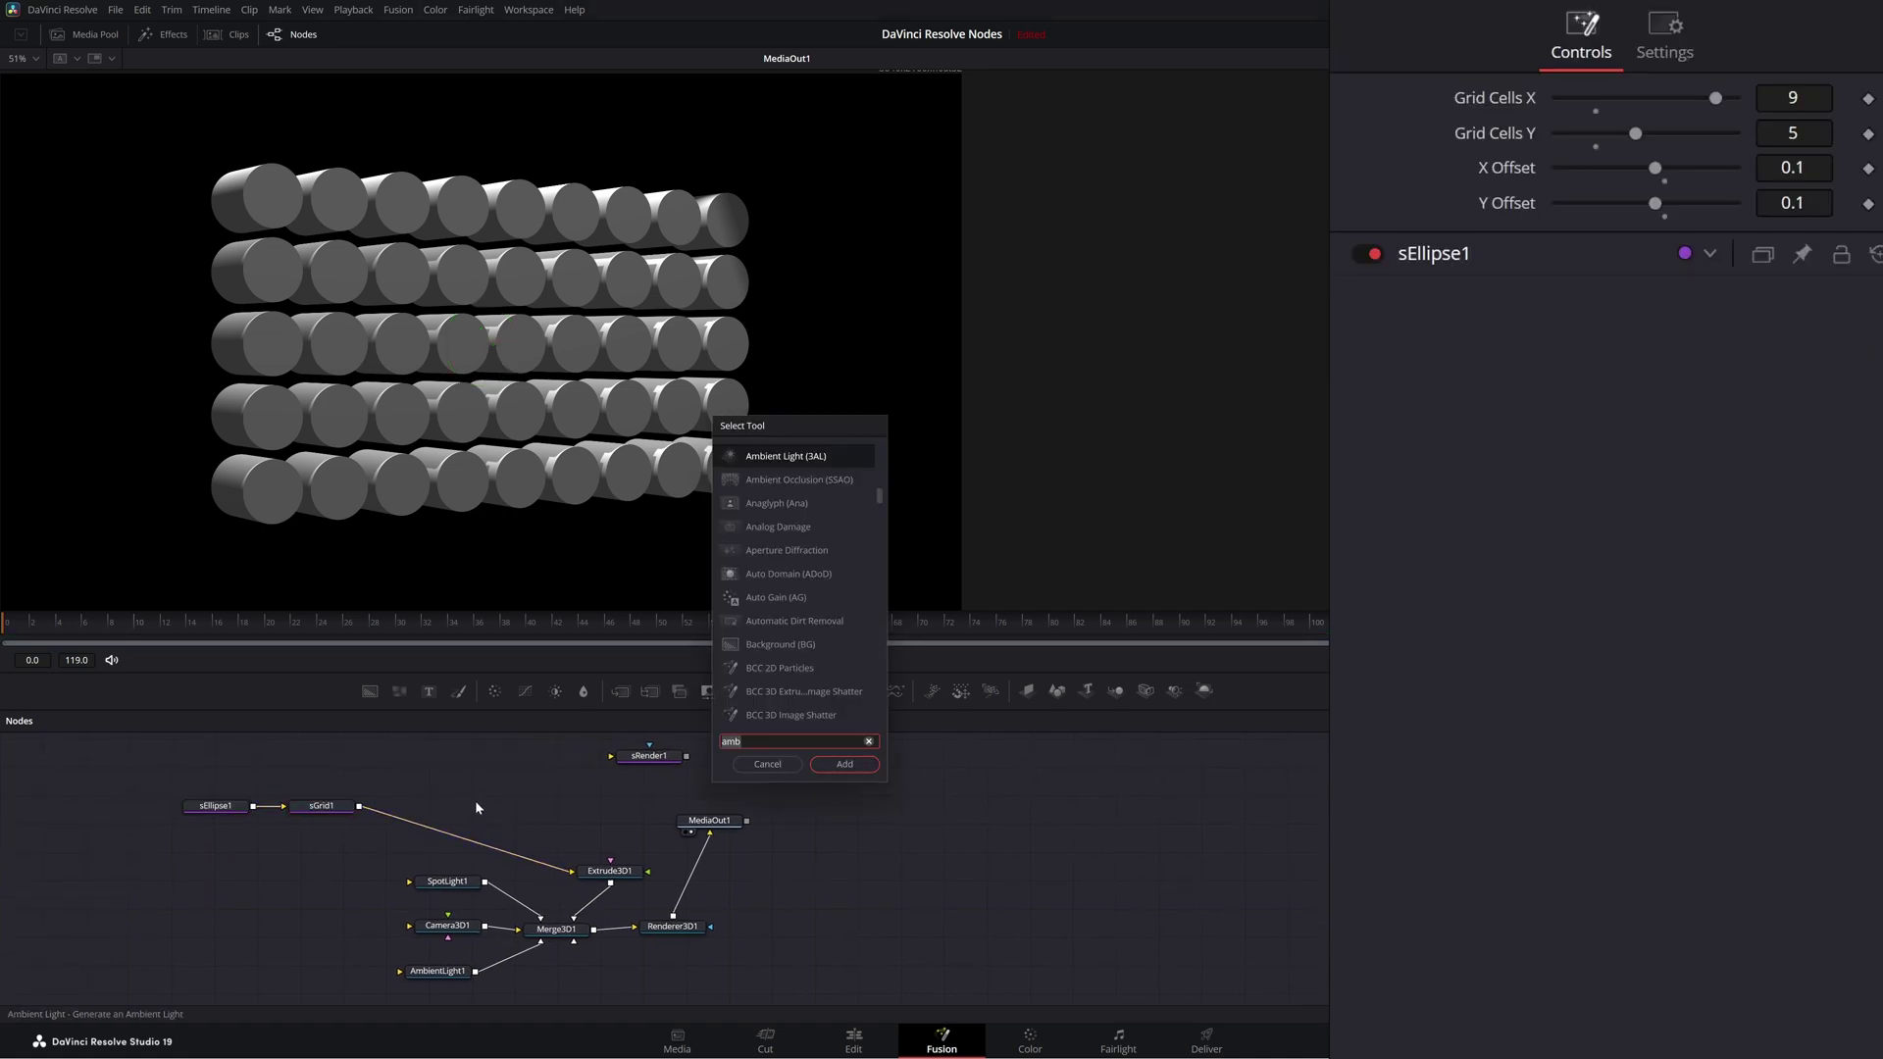
pyautogui.write('sbo')
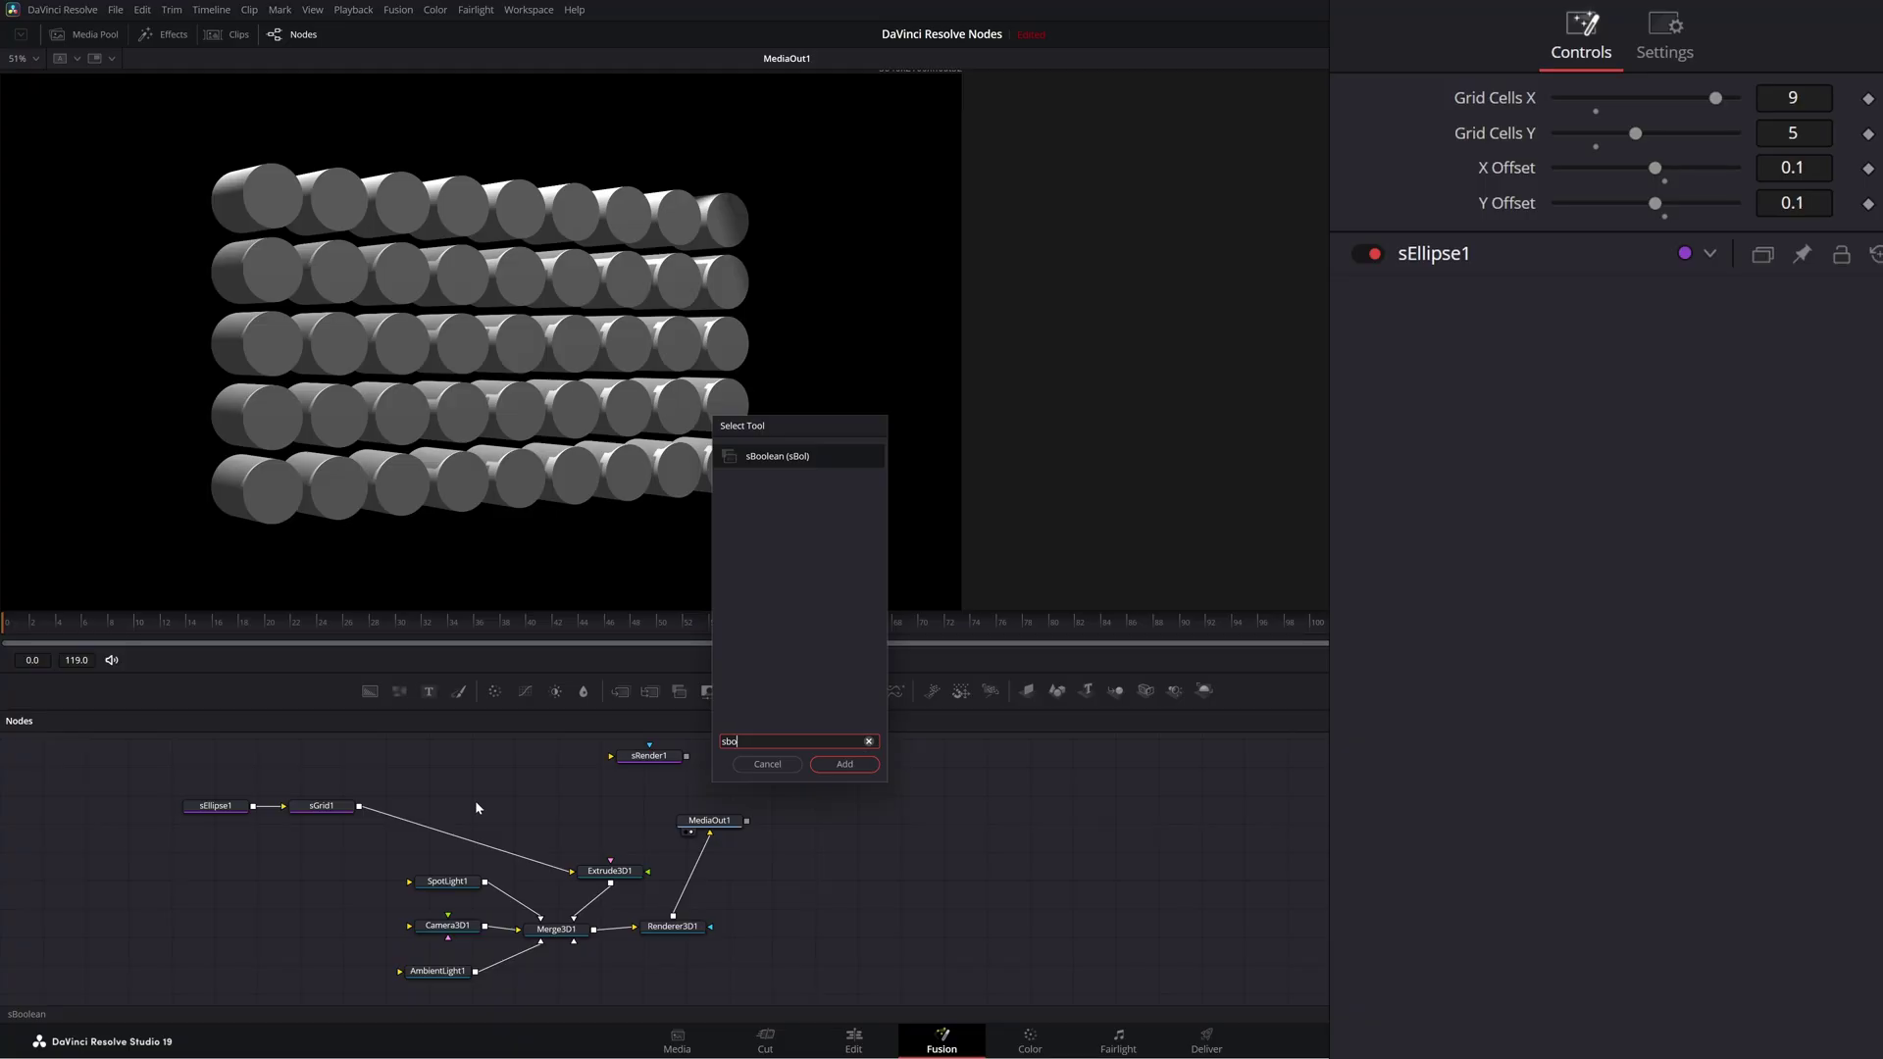
pyautogui.press('Return')
pyautogui.moveTo(478, 807); pyautogui.dragTo(309, 867)
pyautogui.moveTo(359, 806); pyautogui.dragTo(288, 870)
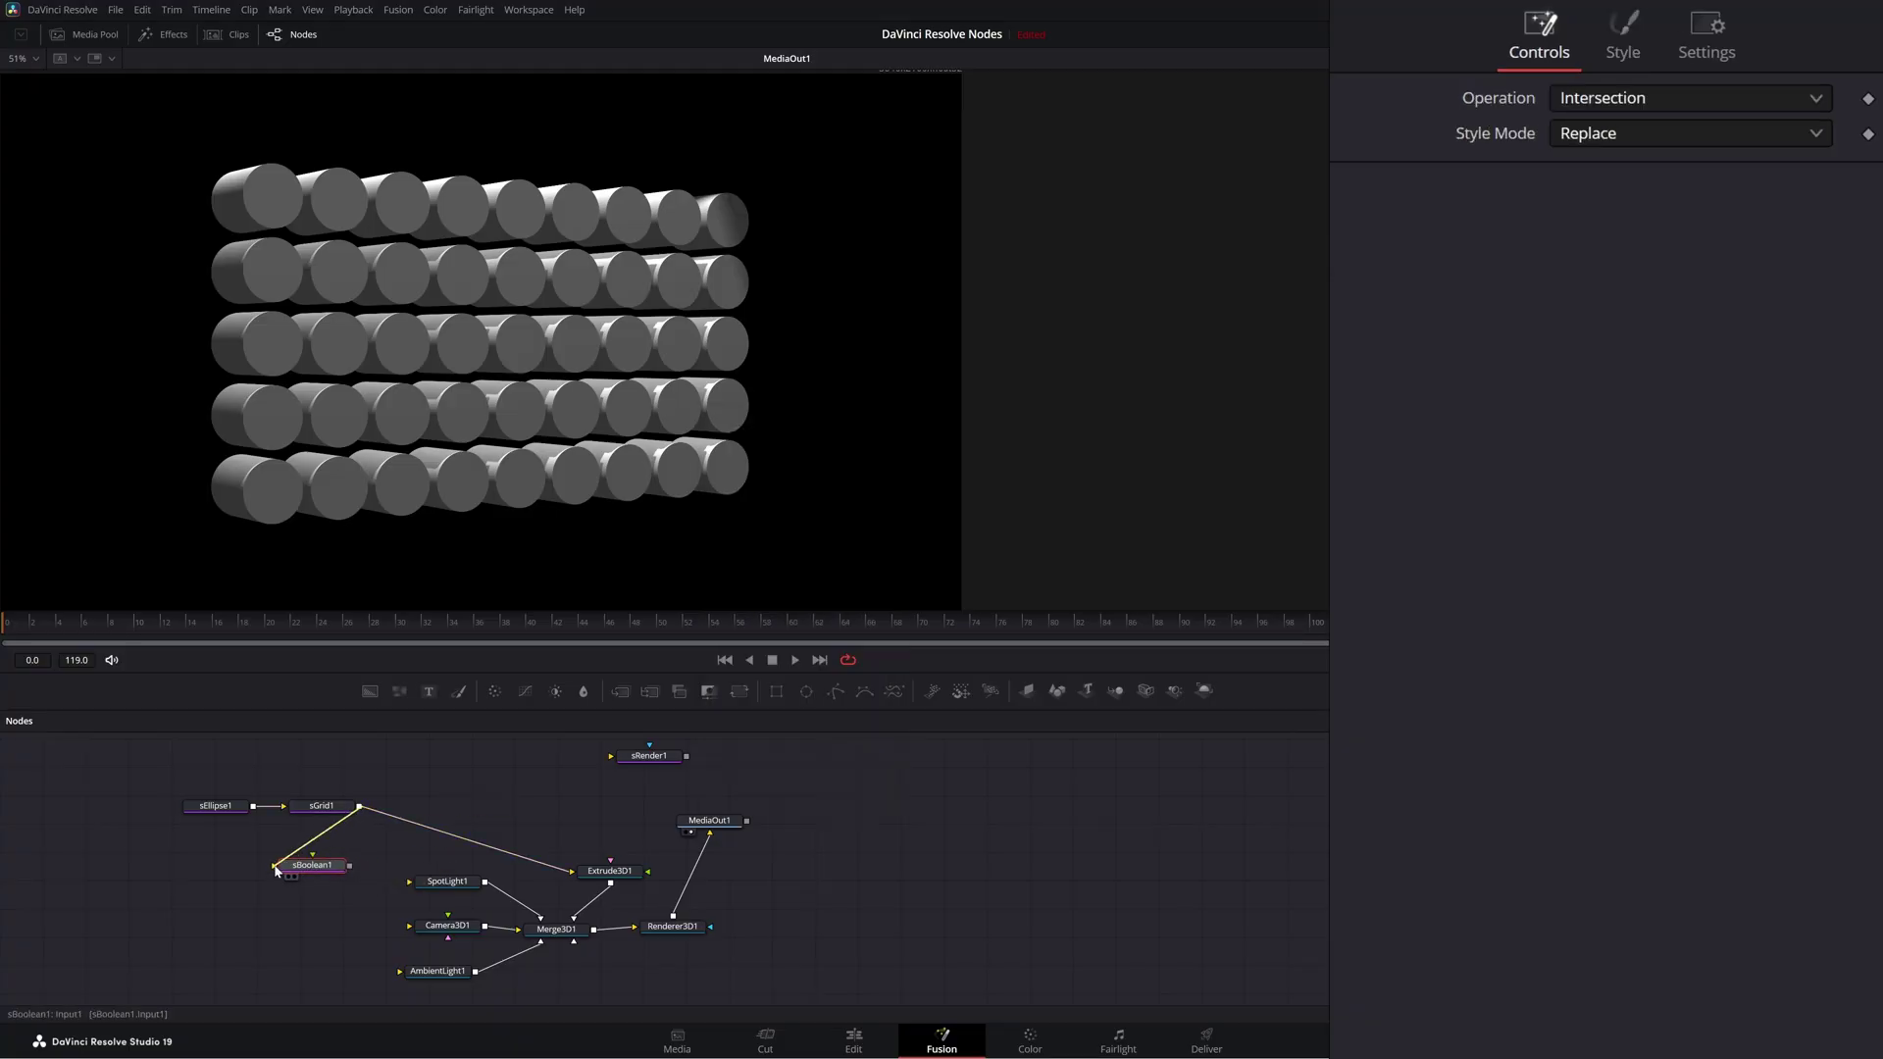
# Step: Add an sStar node and connect it as sBoolean1's second input
pyautogui.hotkey('shift', 'space')
pyautogui.write('sbo')
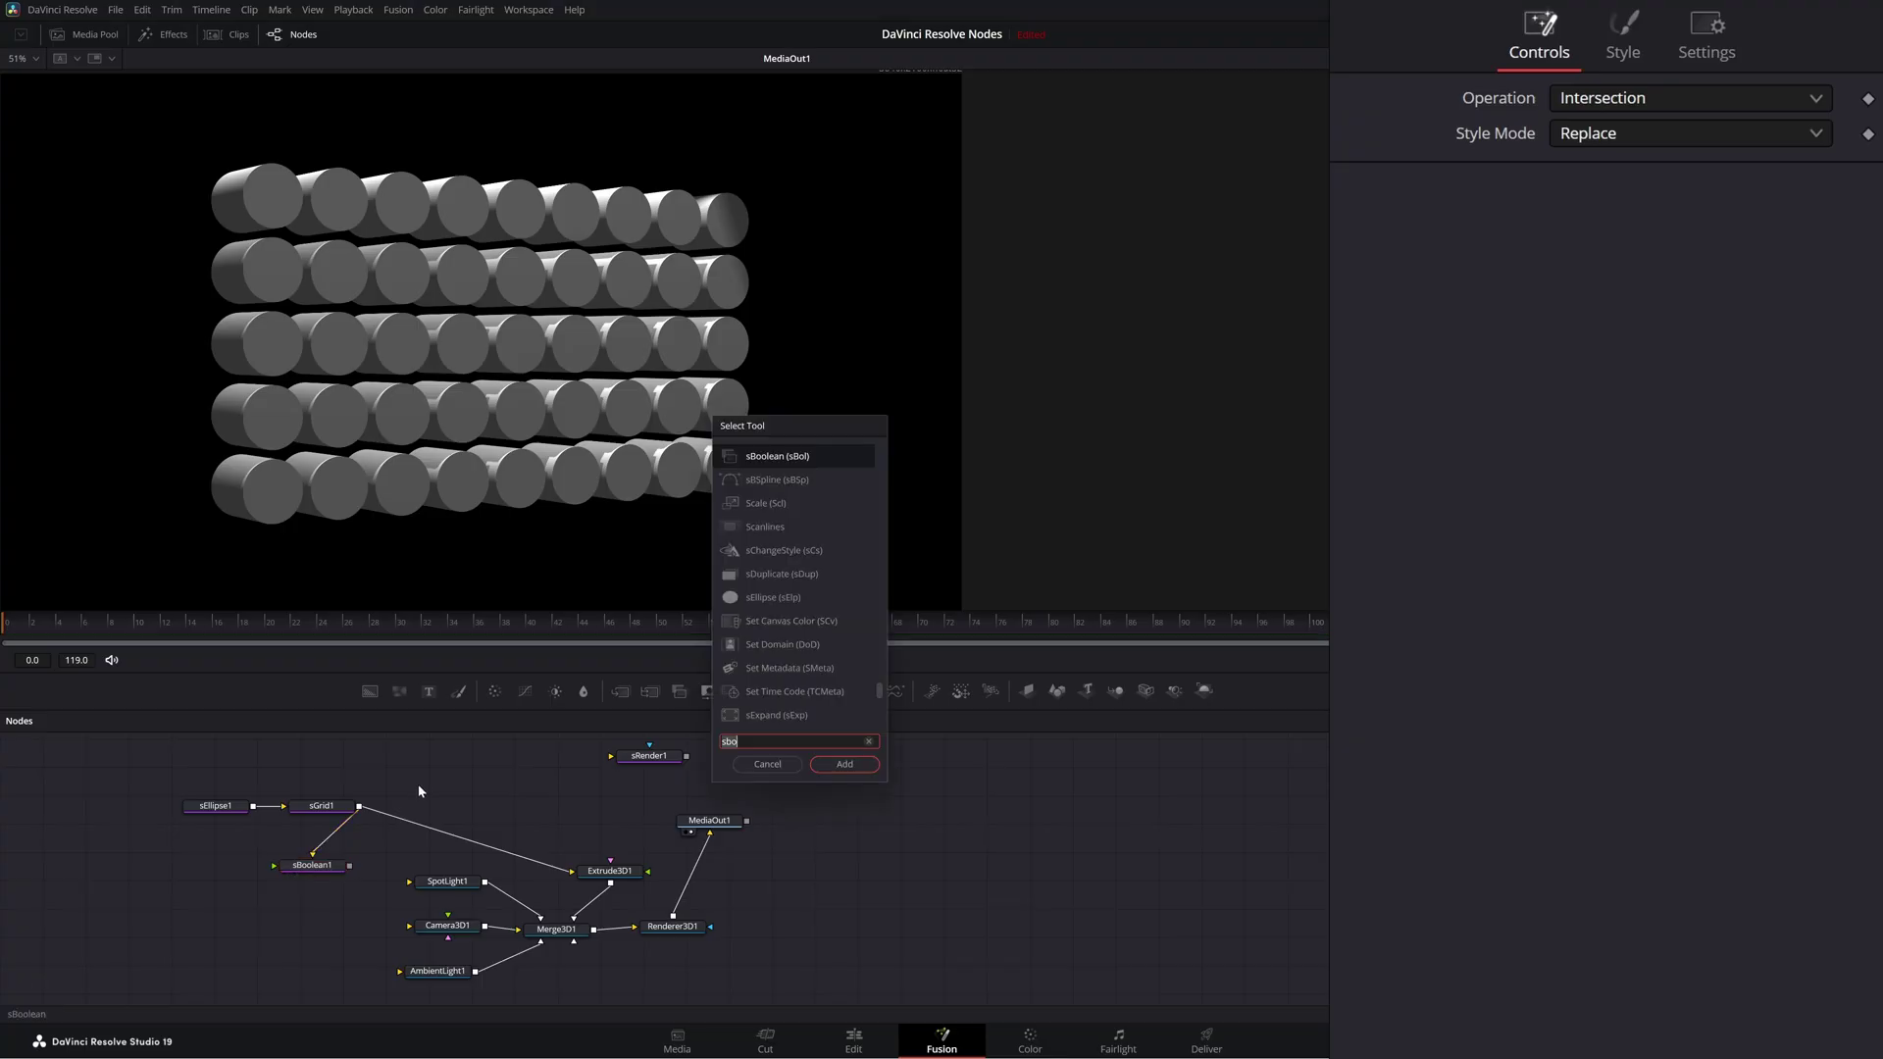
pyautogui.press('BackSpace')
pyautogui.press('BackSpace')
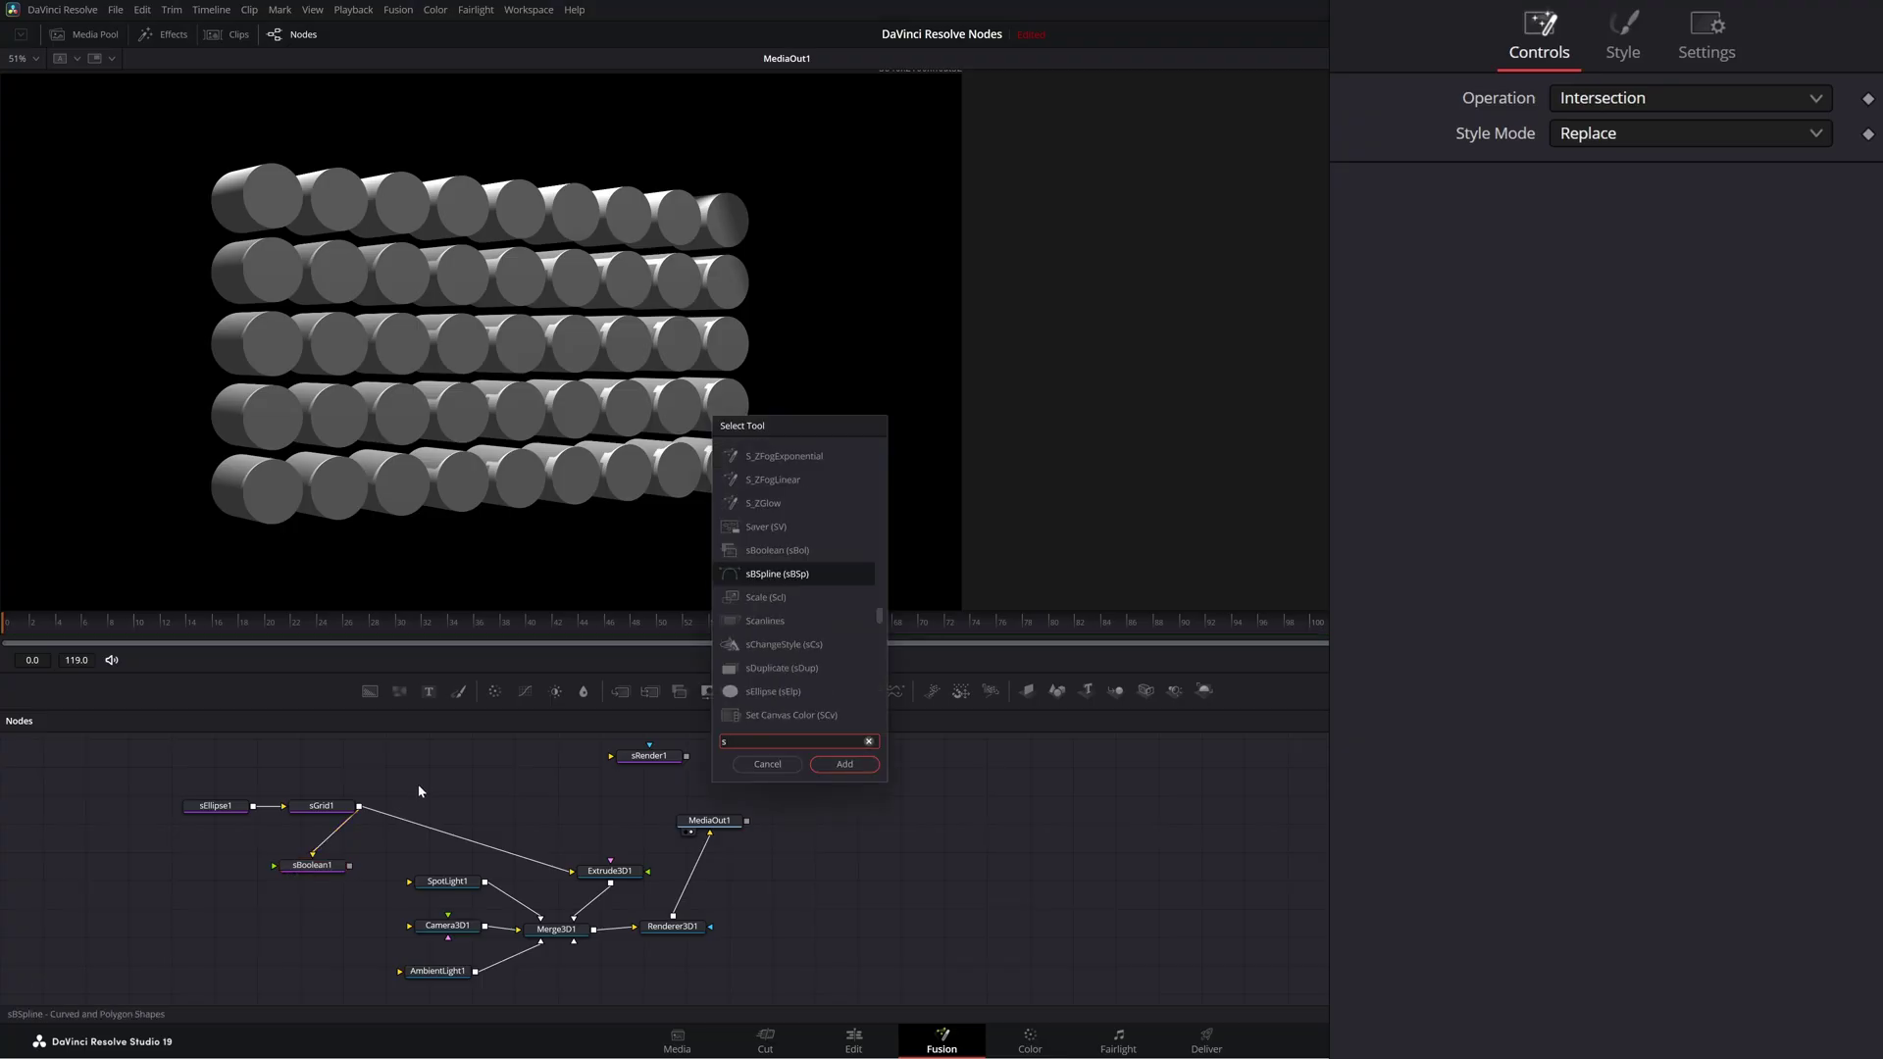
pyautogui.write('st')
pyautogui.press('Return')
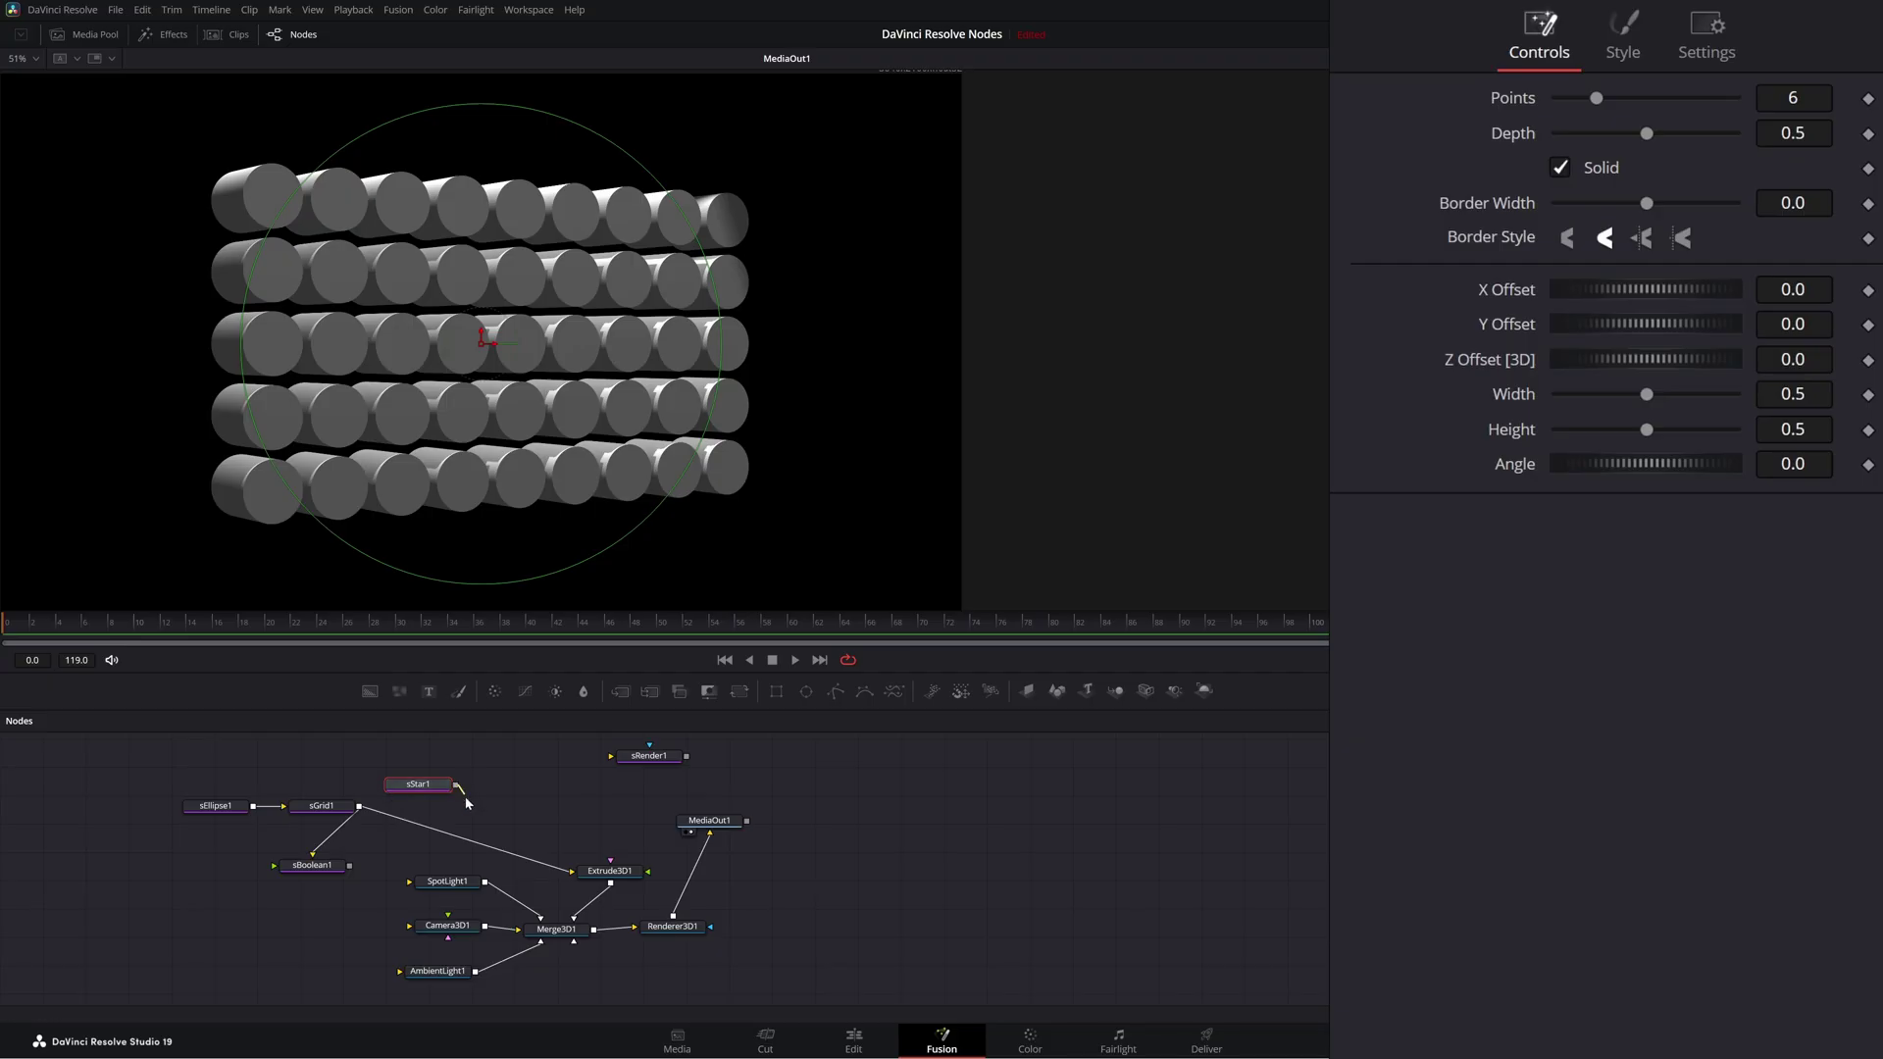
pyautogui.moveTo(456, 785); pyautogui.dragTo(572, 871)
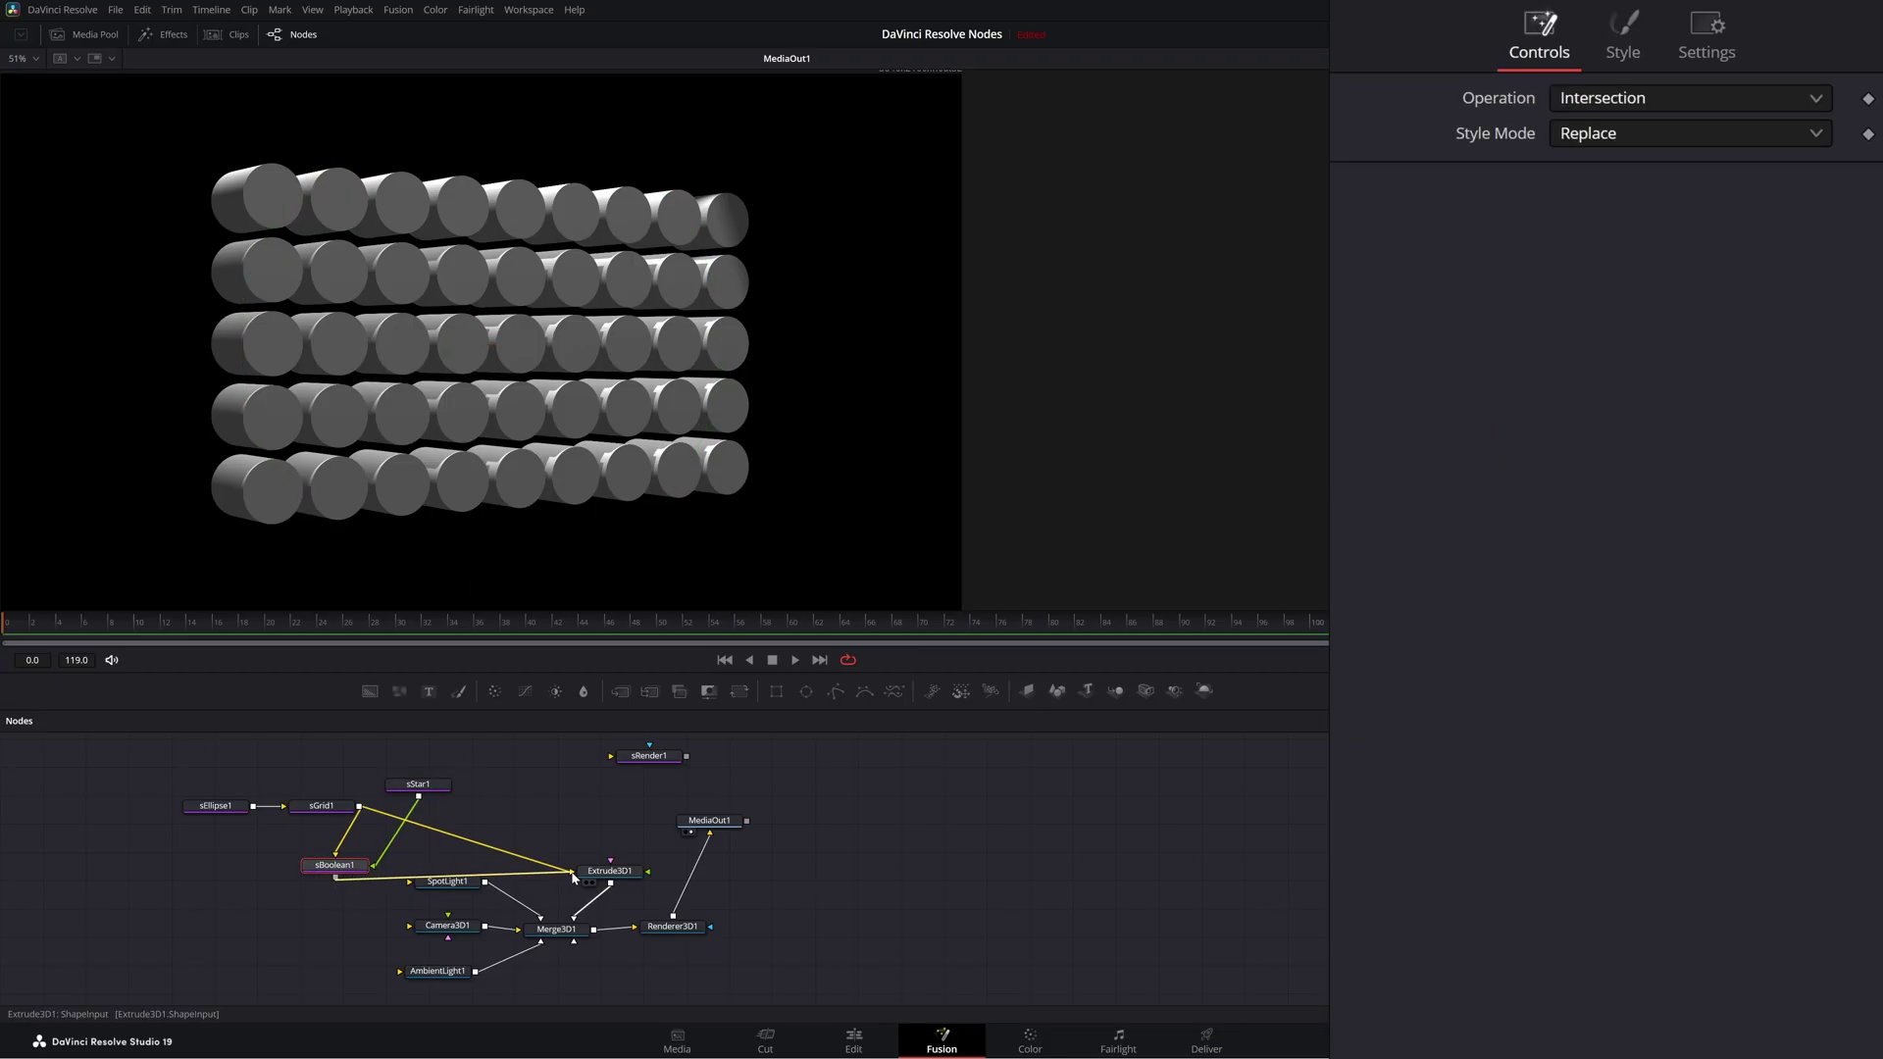
# Step: Give sStar1 20 points, a depth of 0.055, and mitered border joins
pyautogui.click(418, 788)
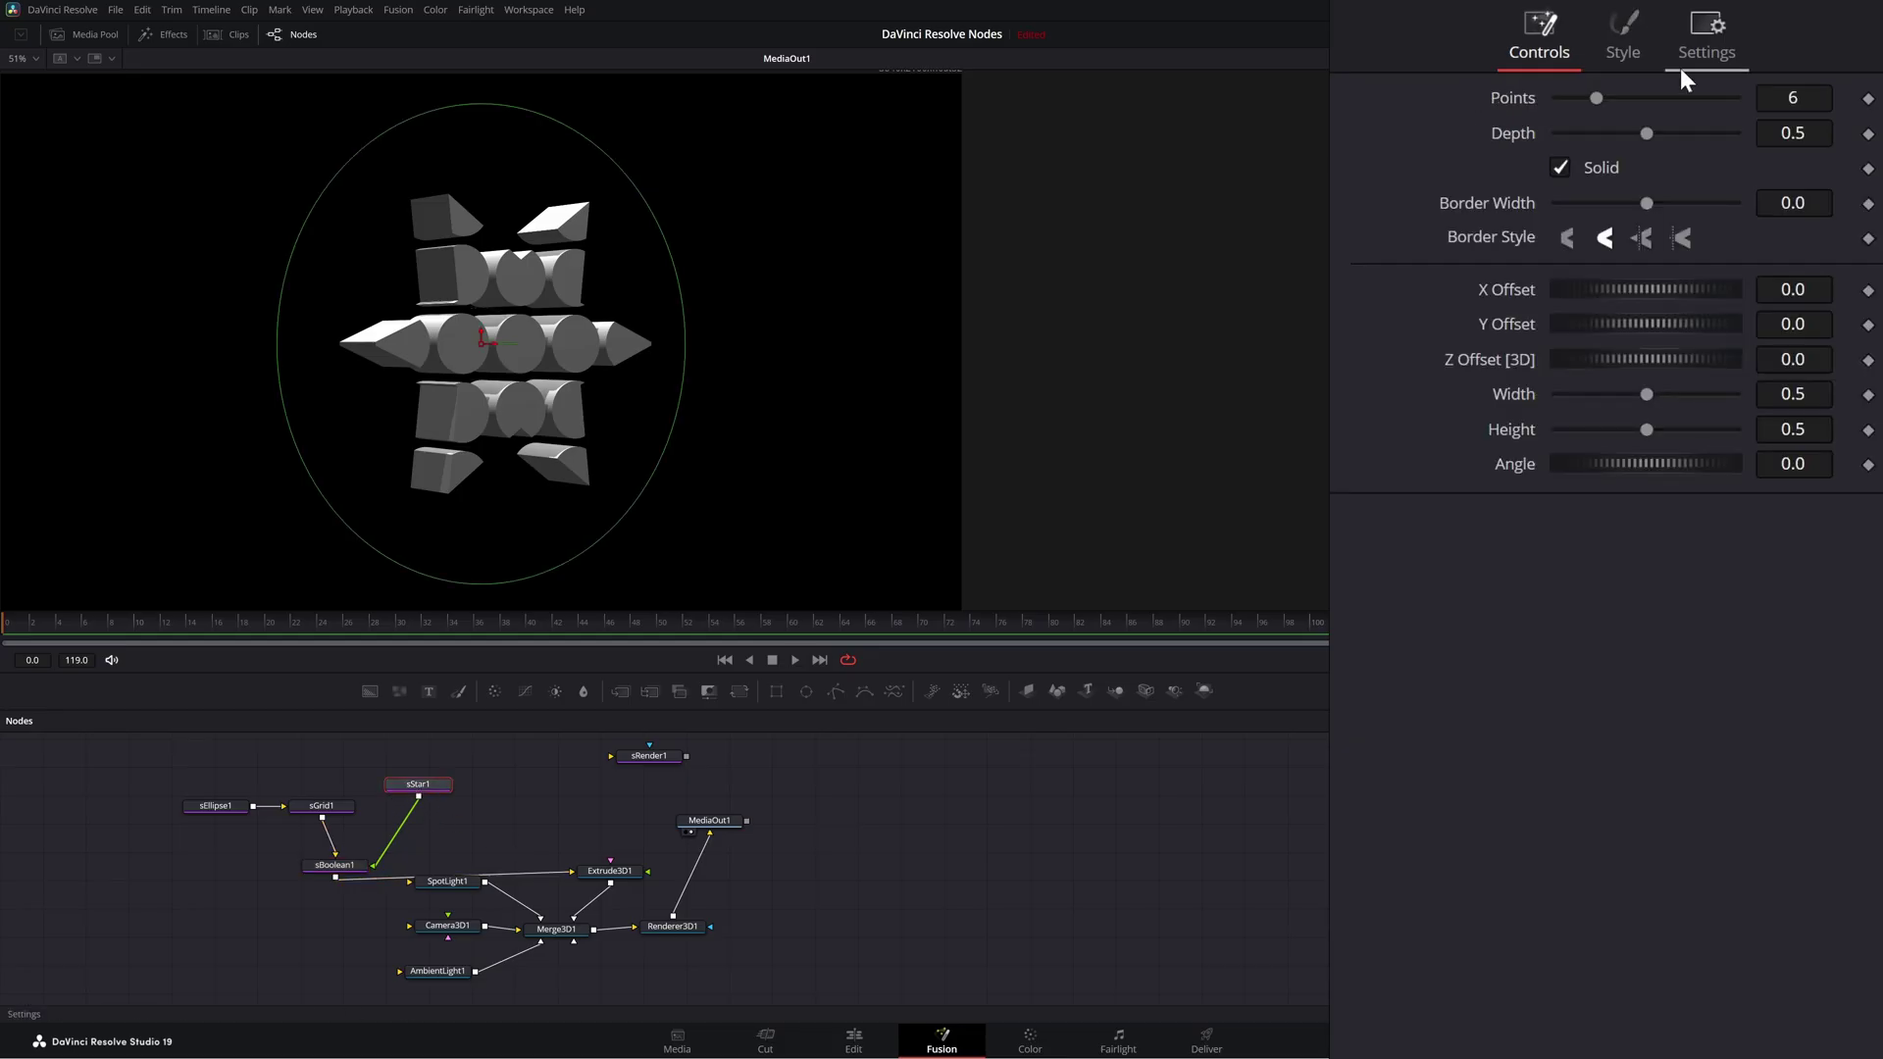
pyautogui.moveTo(1593, 98); pyautogui.dragTo(1563, 126)
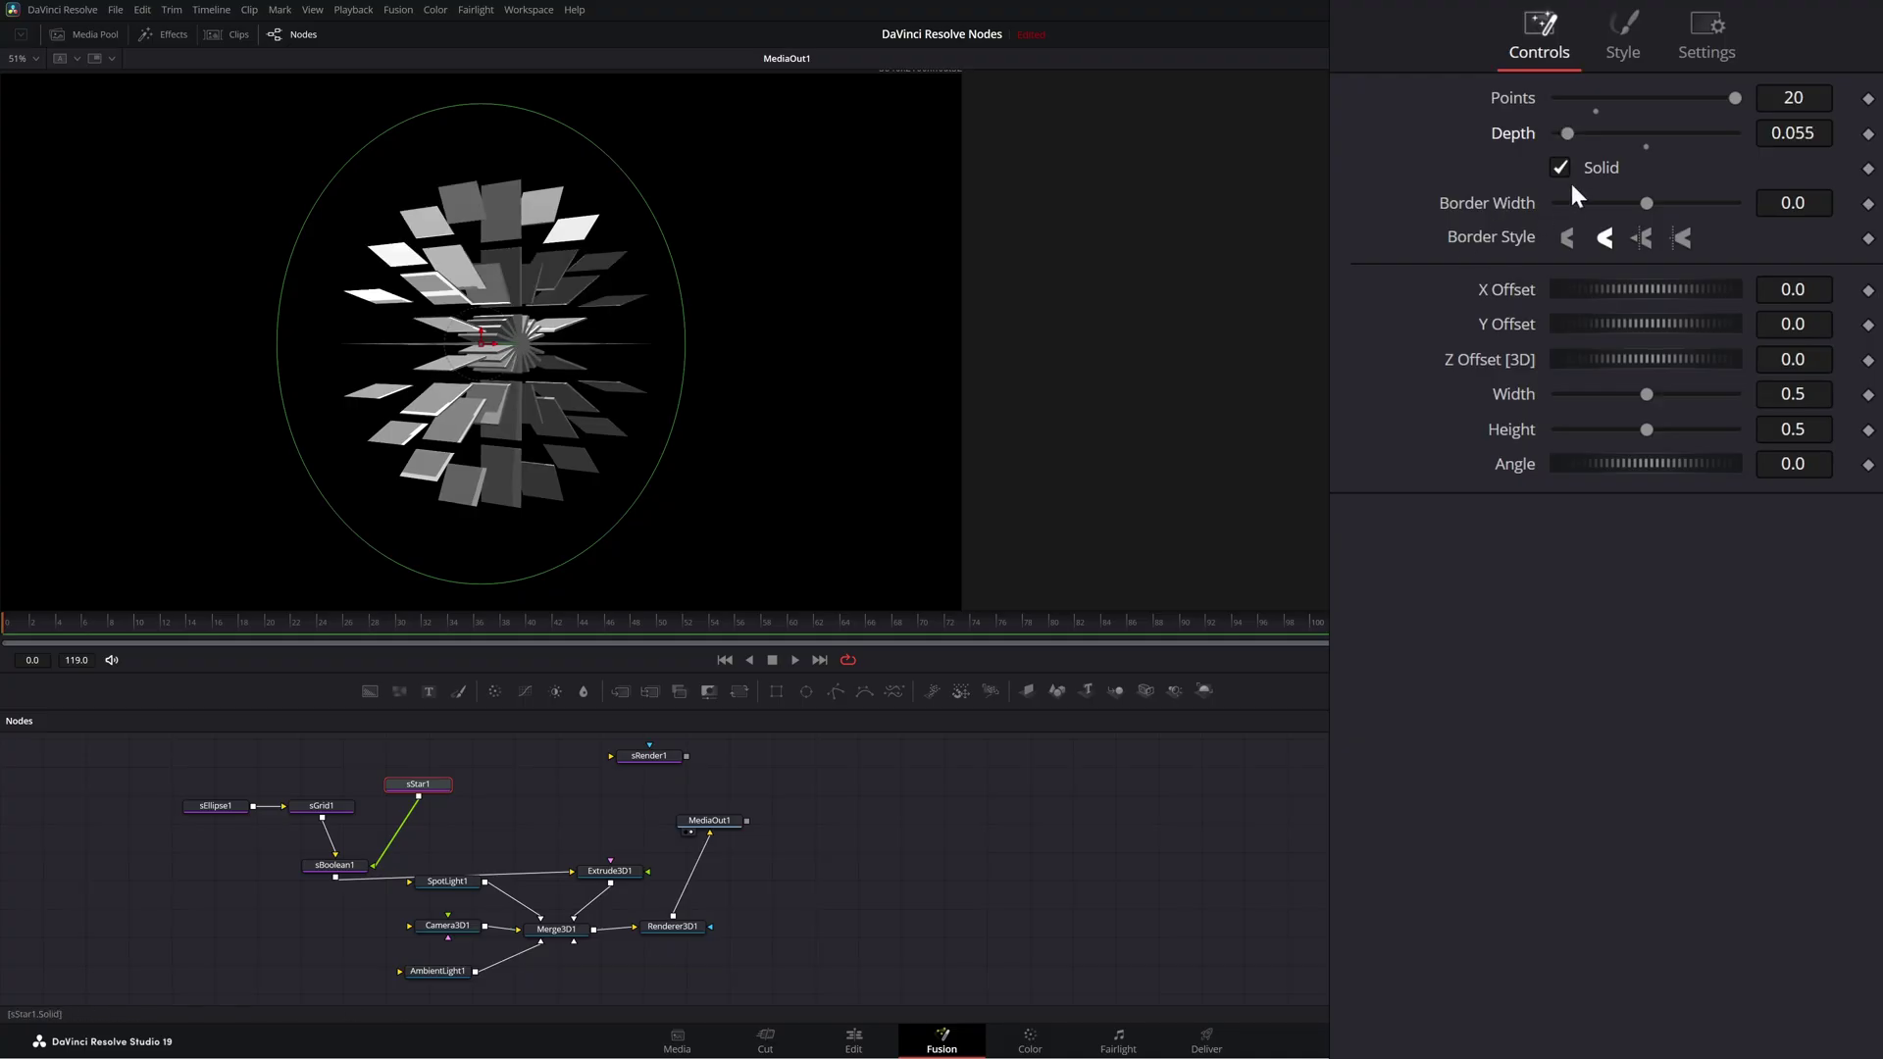
pyautogui.click(1643, 241)
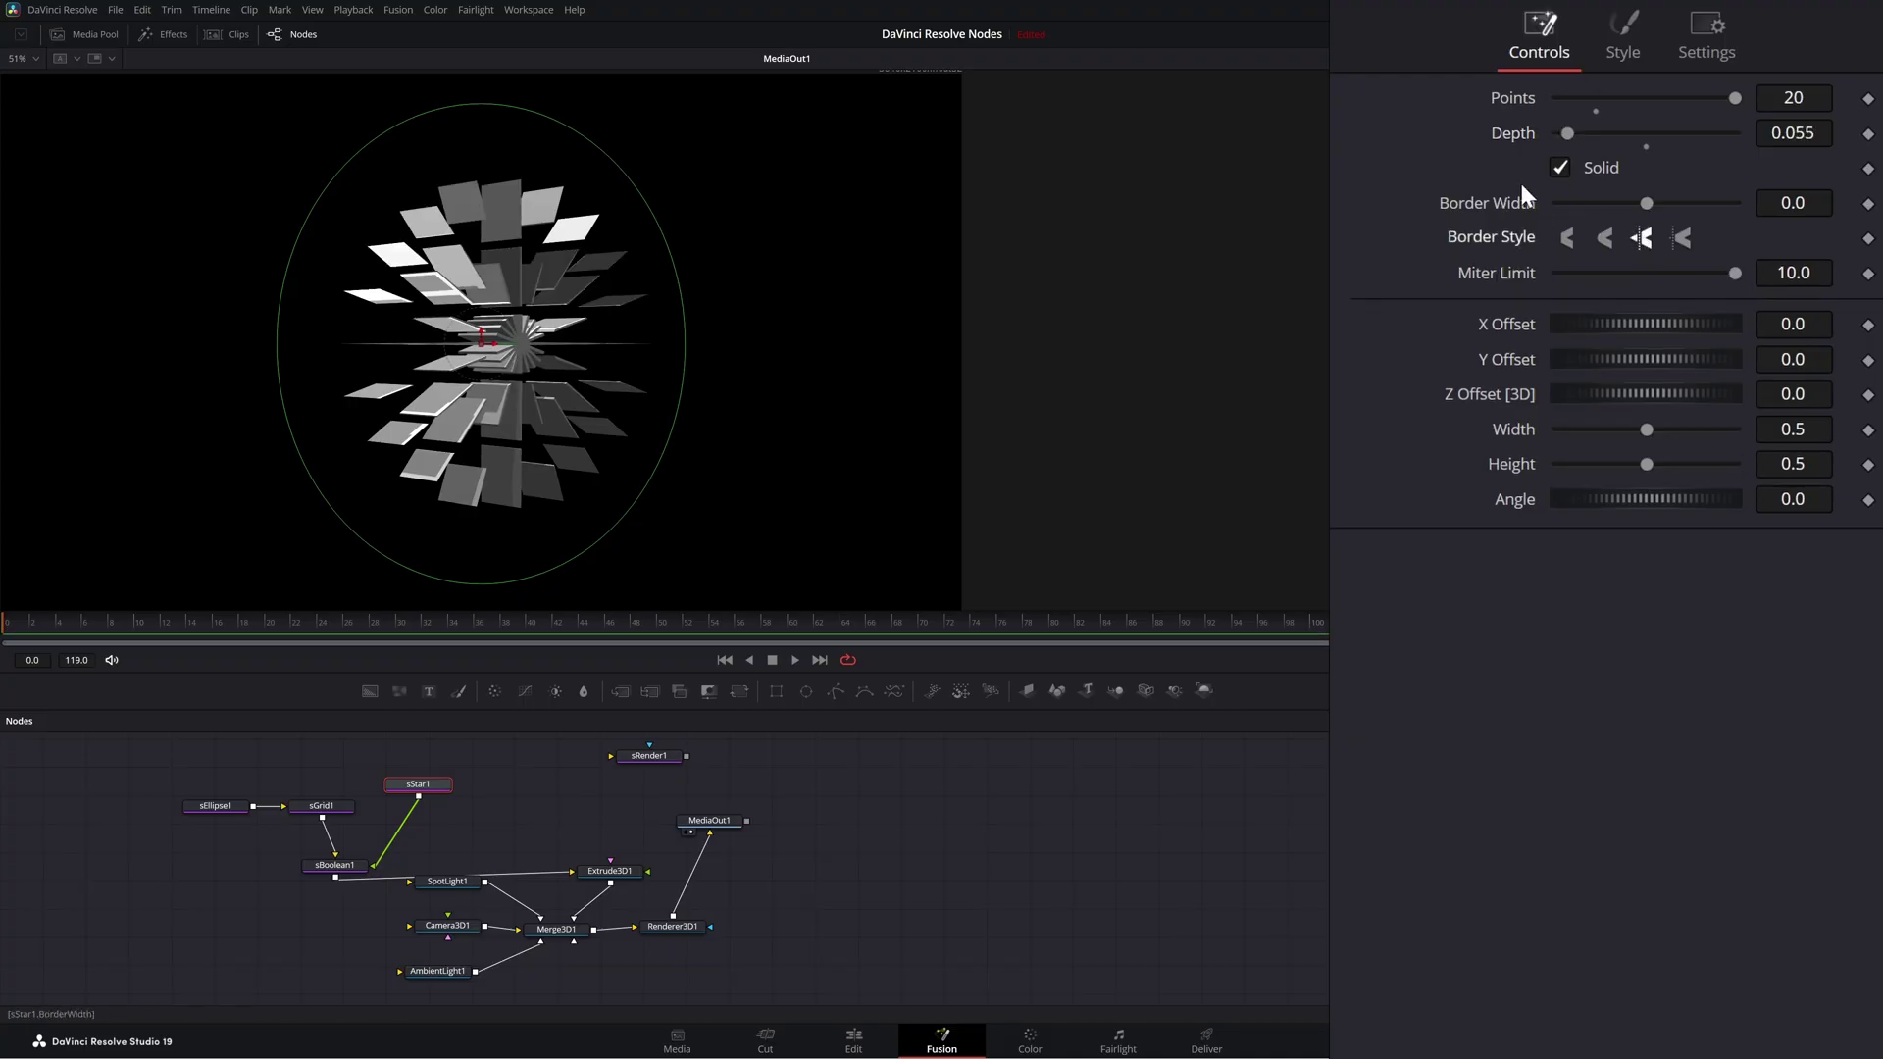
# Step: Insert an sTransform node between sBoolean1 and Extrude3D1, moving the SpotLight node aside
pyautogui.click(554, 794)
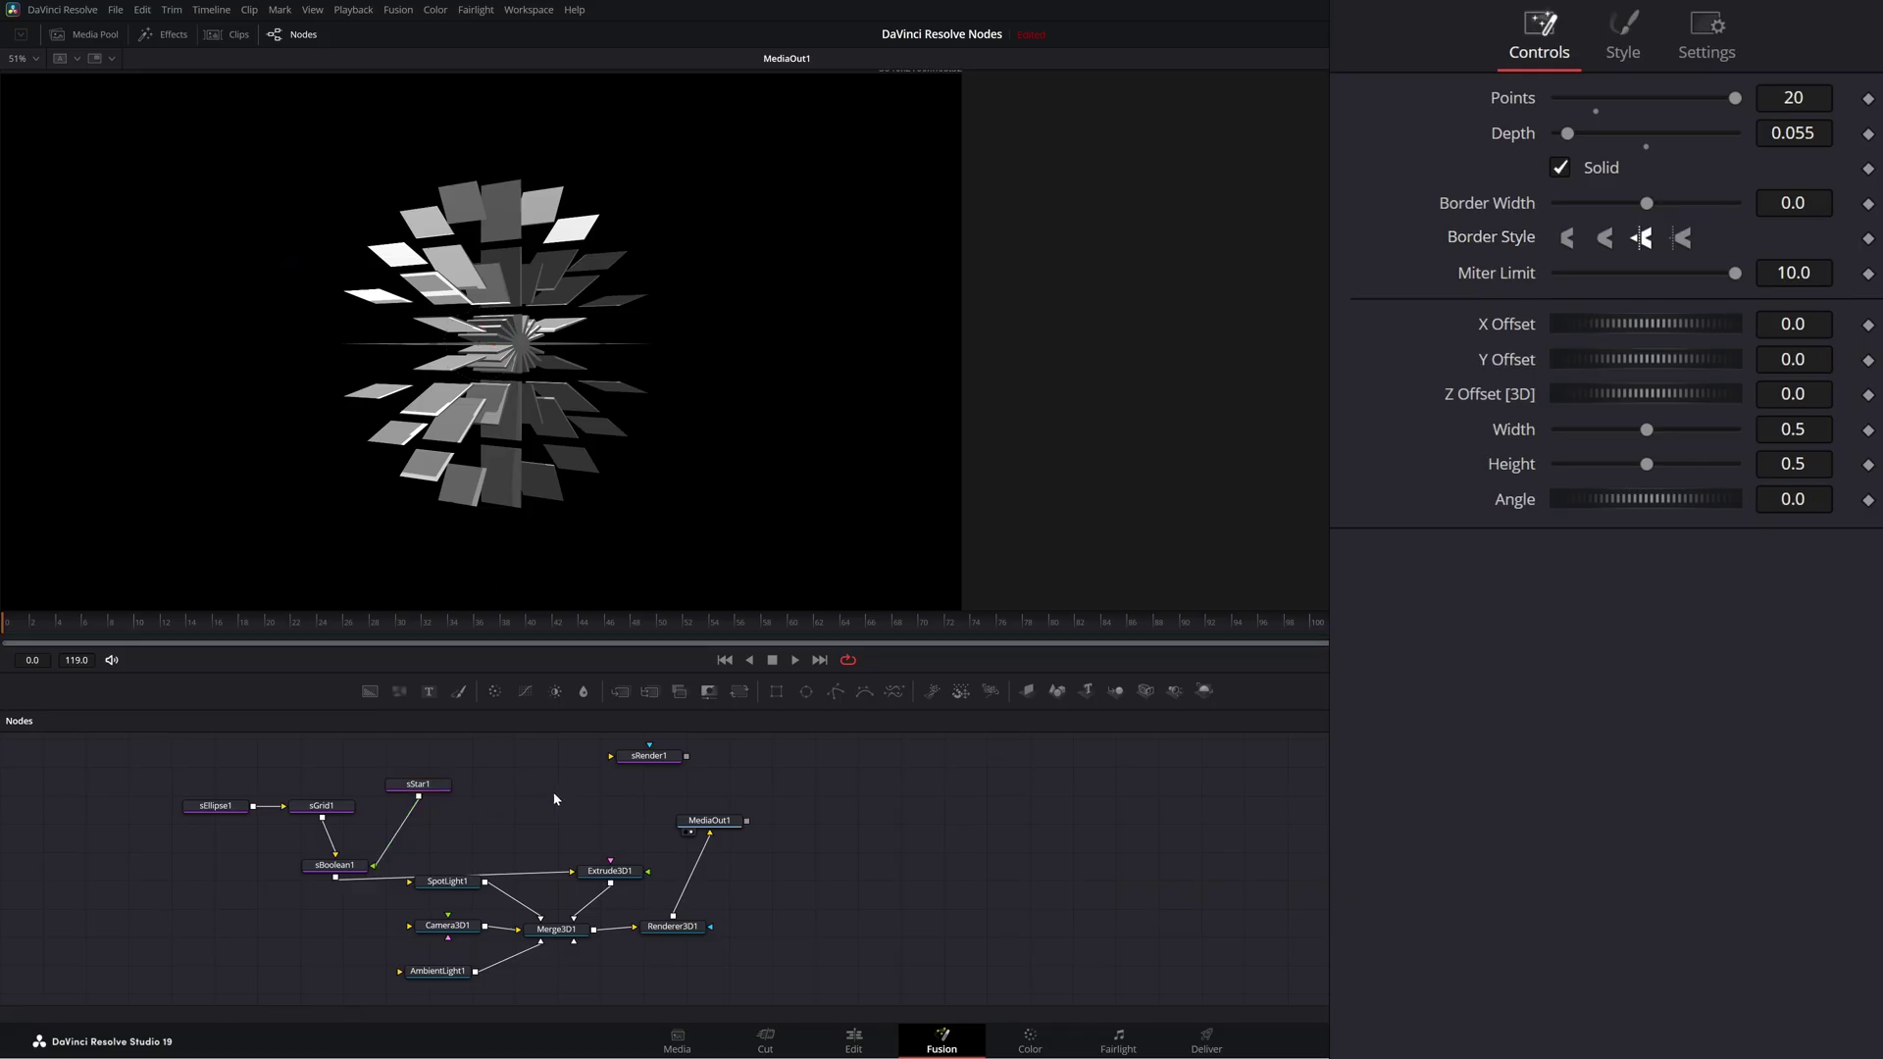
pyautogui.hotkey('shift', 'space')
pyautogui.write('st')
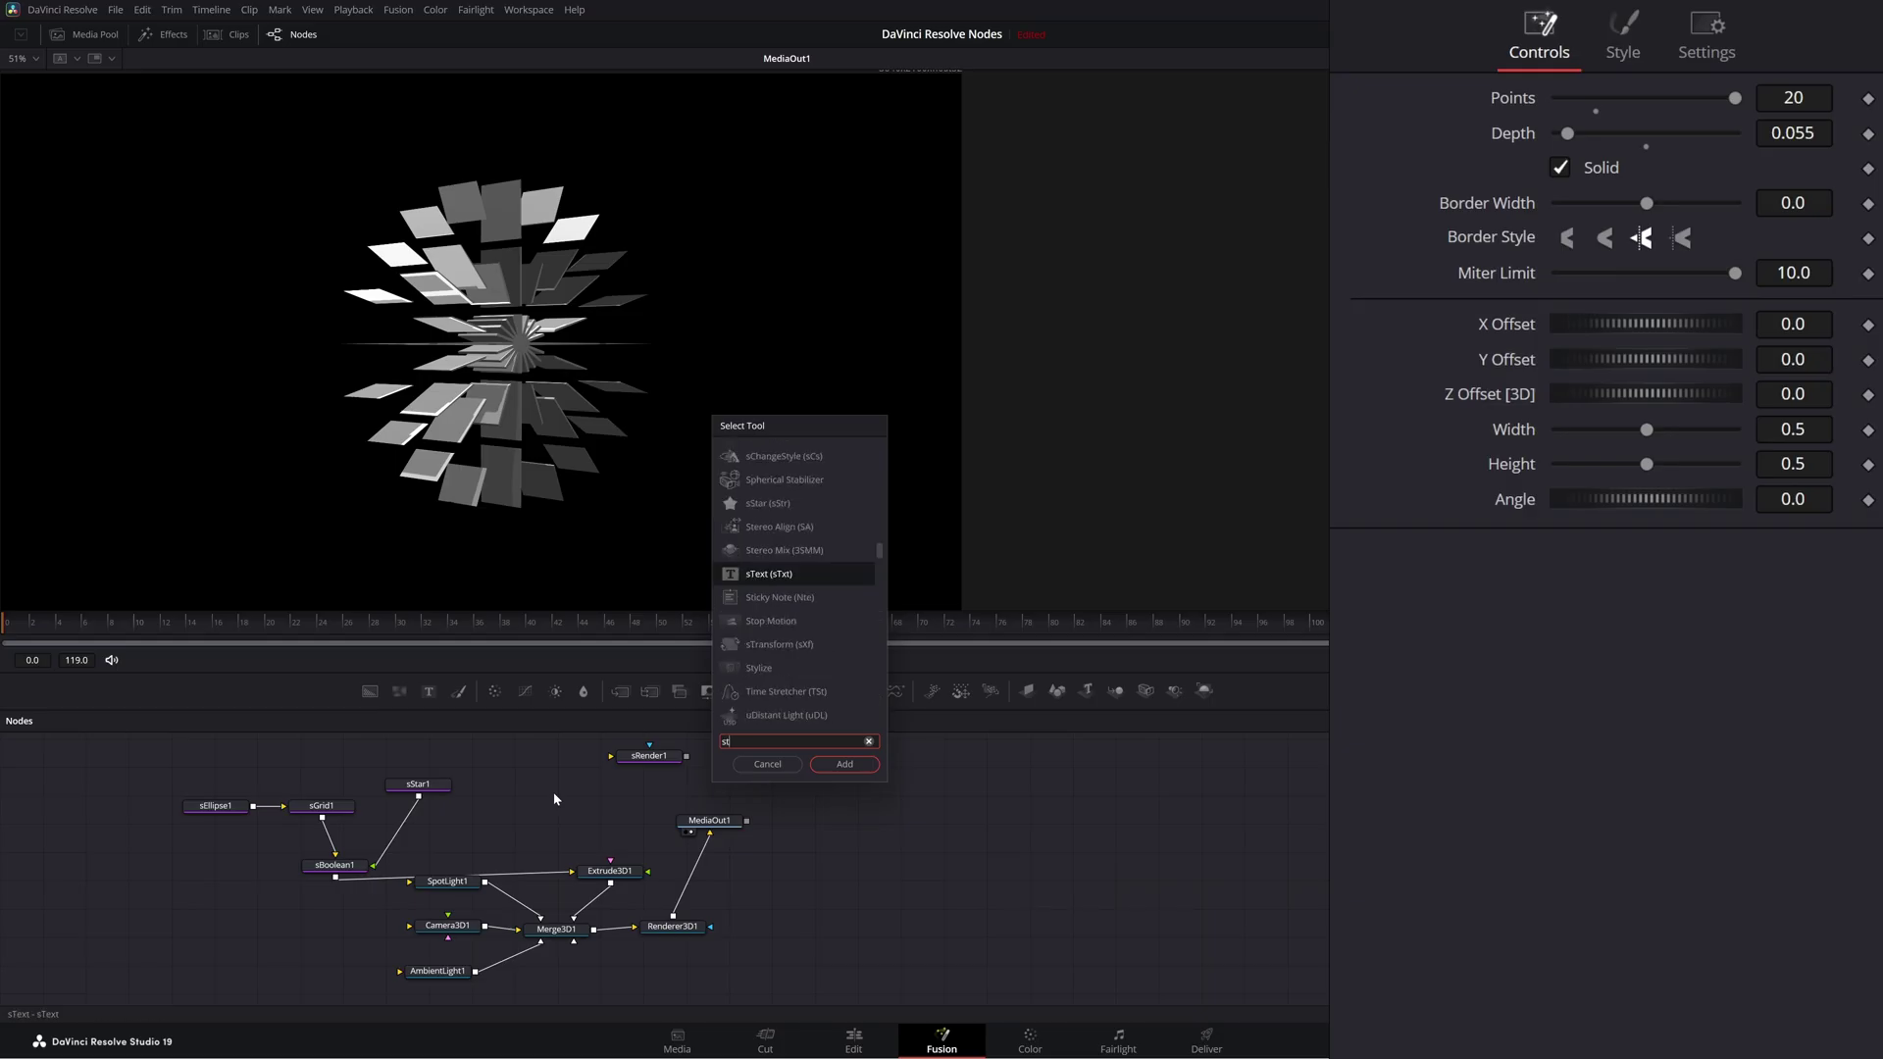
pyautogui.write('r')
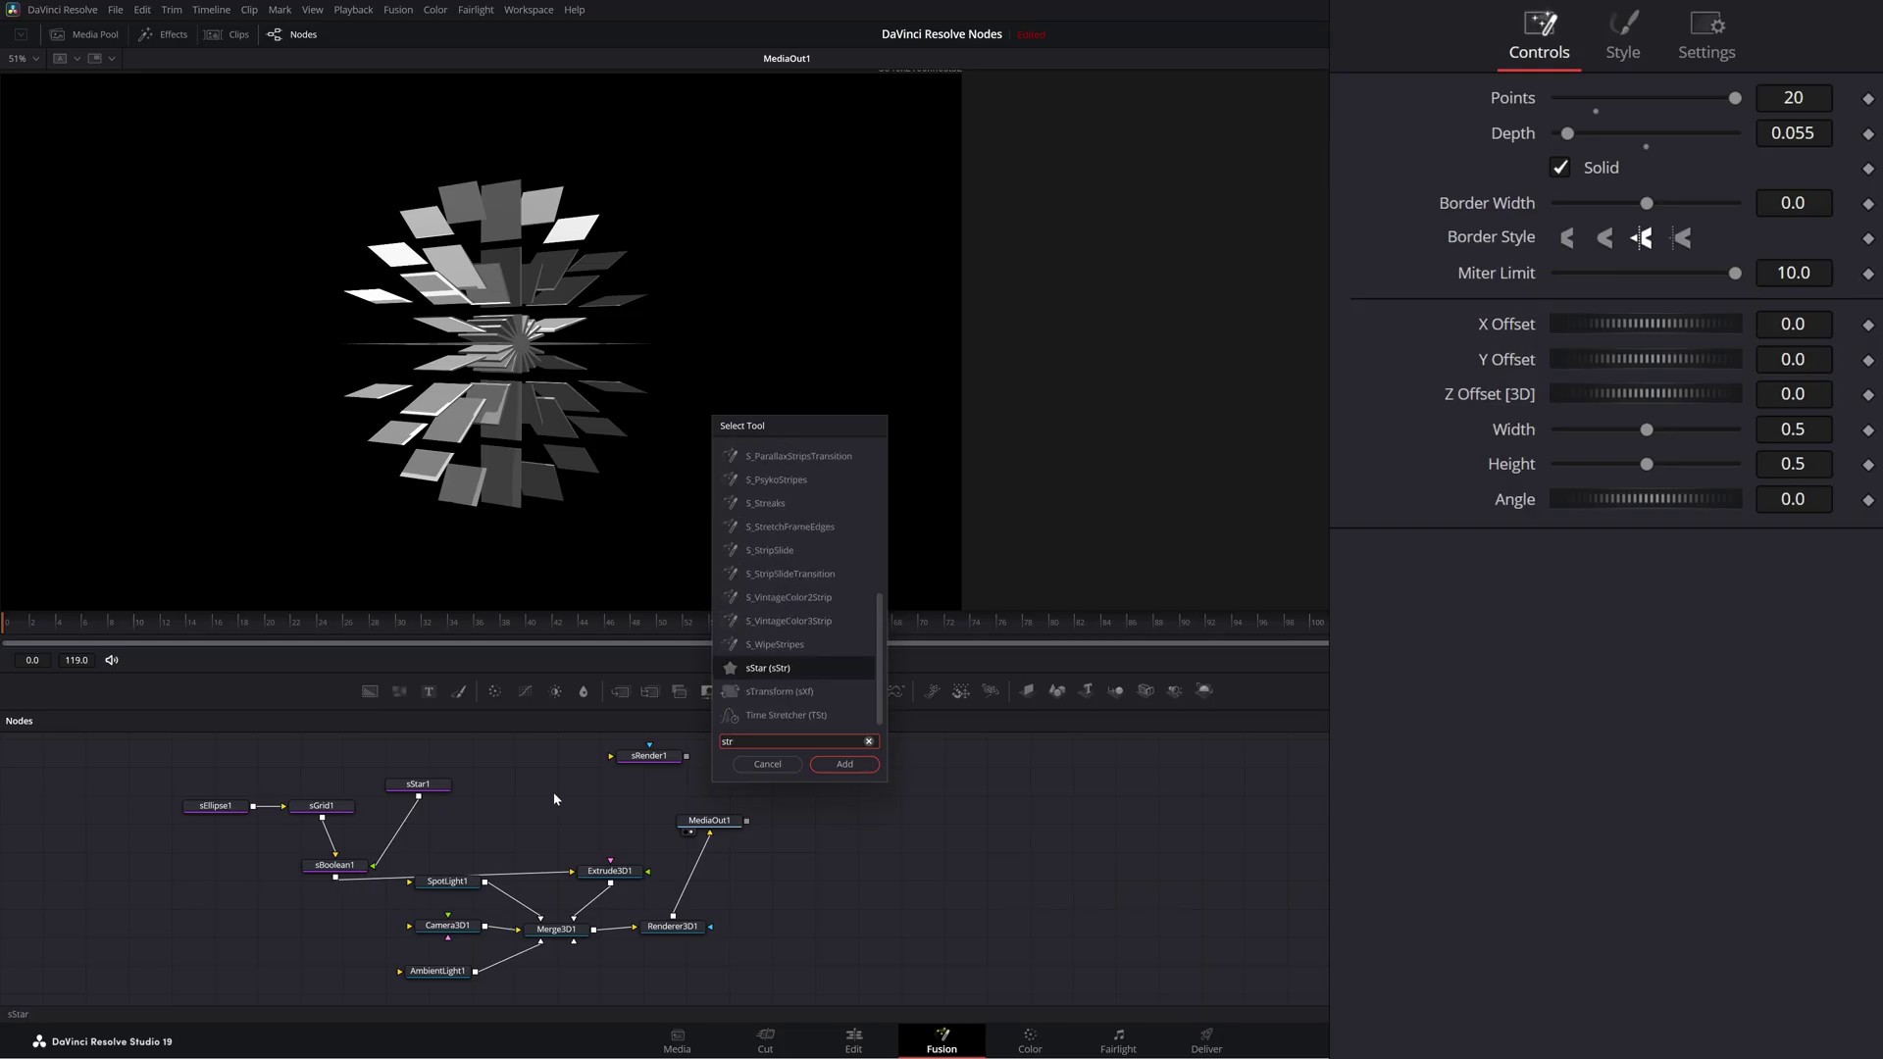
pyautogui.press('Down')
pyautogui.press('Return')
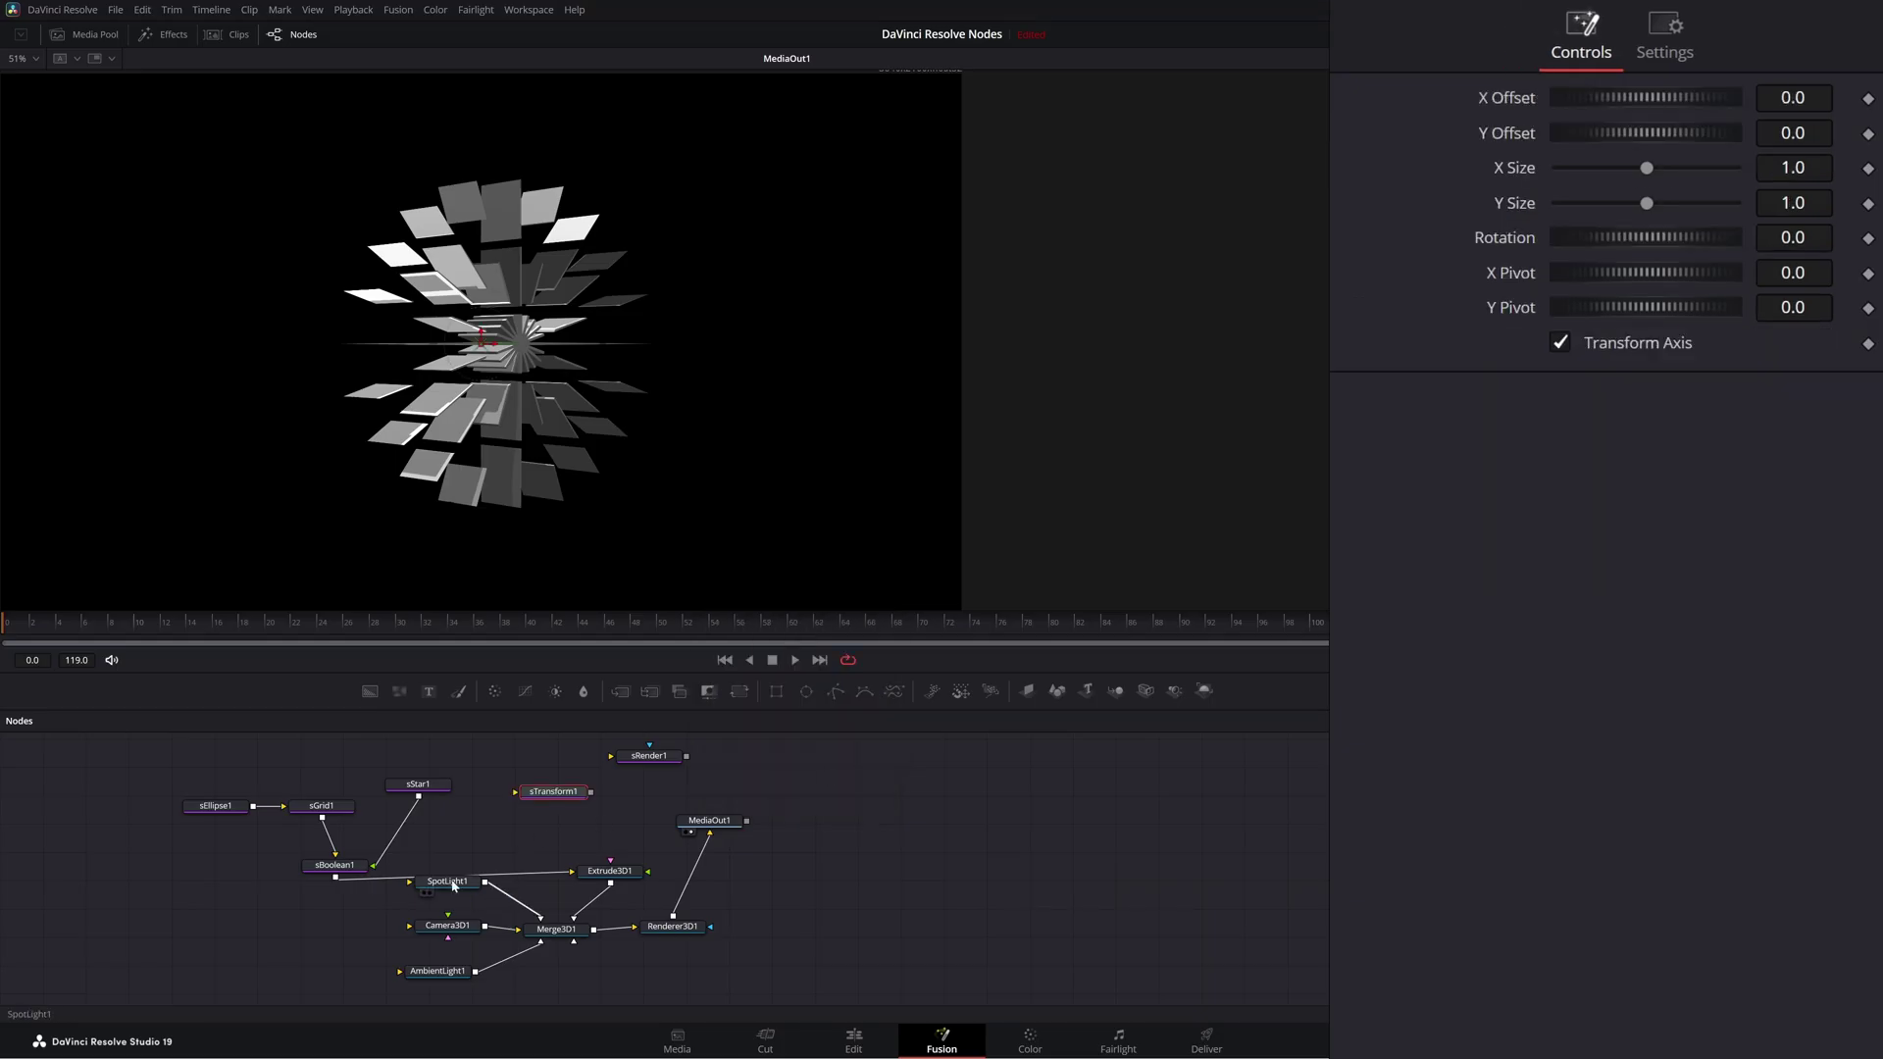
pyautogui.moveTo(453, 886); pyautogui.dragTo(404, 912)
pyautogui.moveTo(521, 829); pyautogui.dragTo(501, 870)
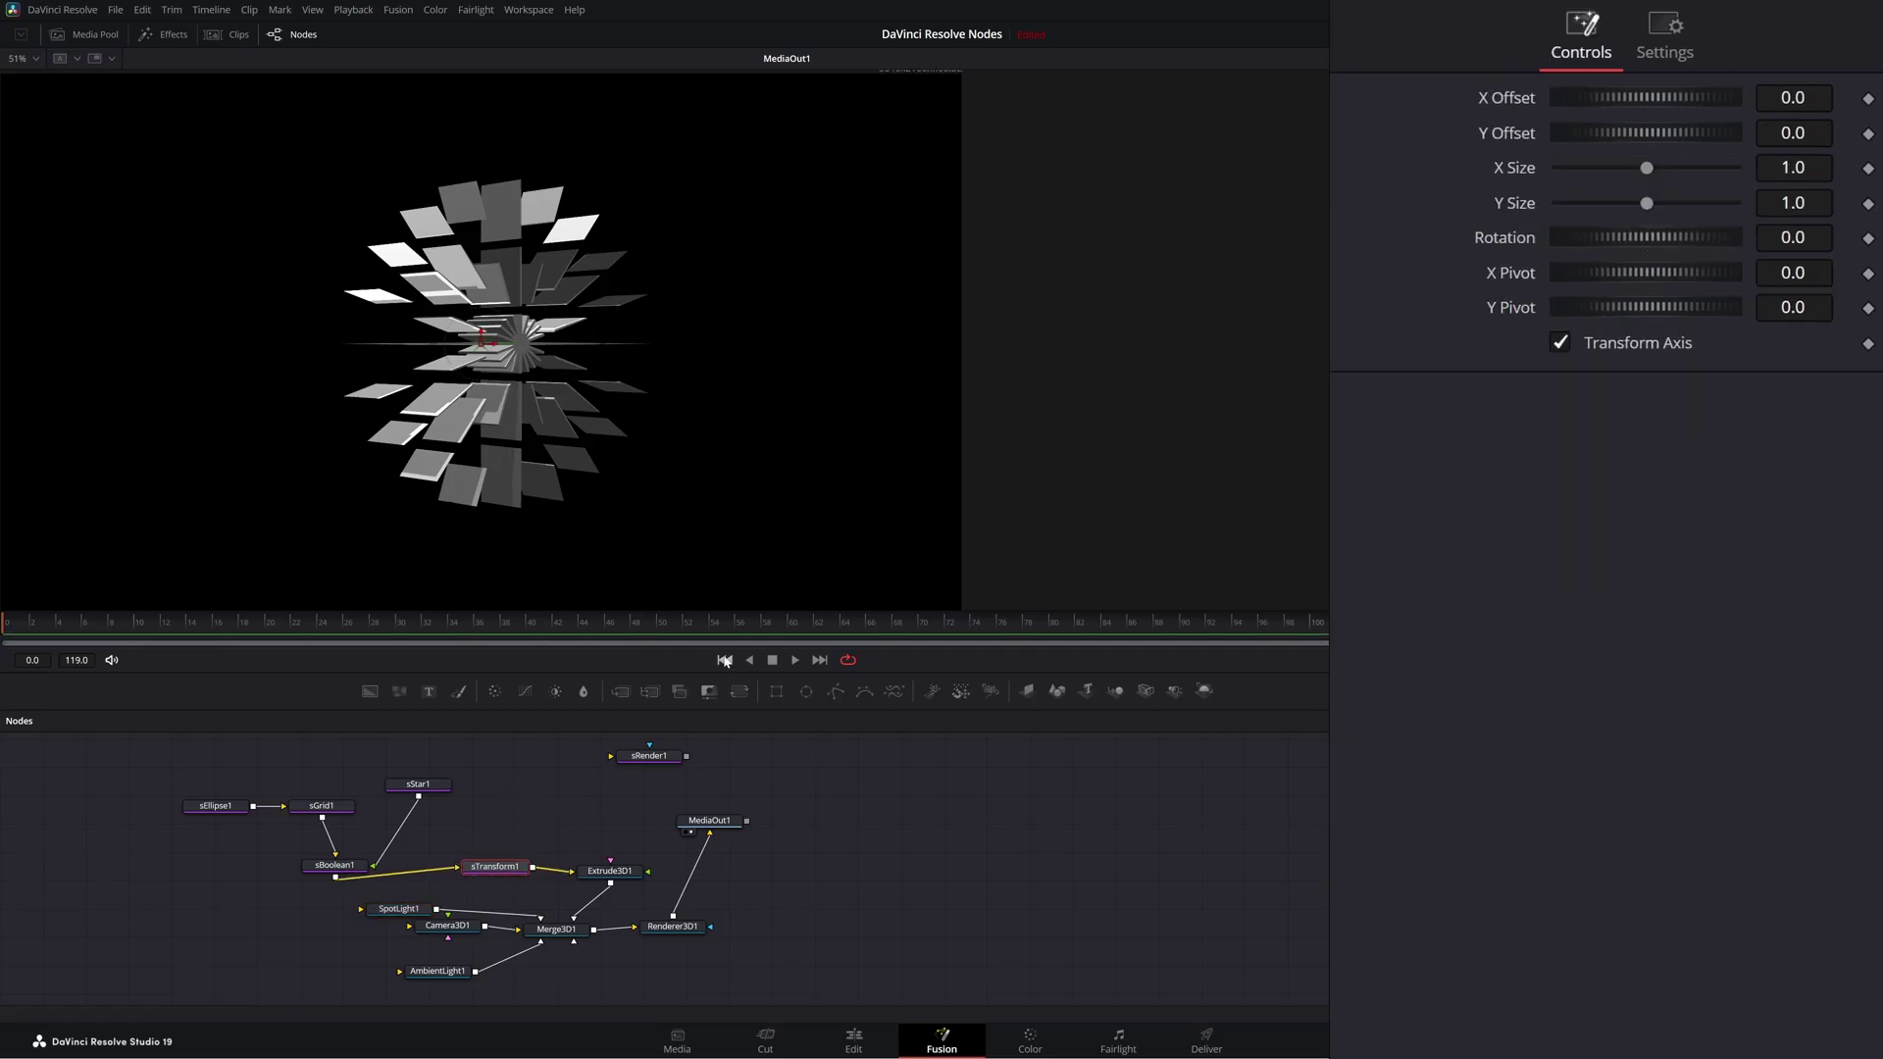
# Step: Keyframe the transform's Rotation at frame 0, raise it later, and play the spin from the start
pyautogui.click(1868, 239)
pyautogui.moveTo(1622, 238); pyautogui.dragTo(1773, 256)
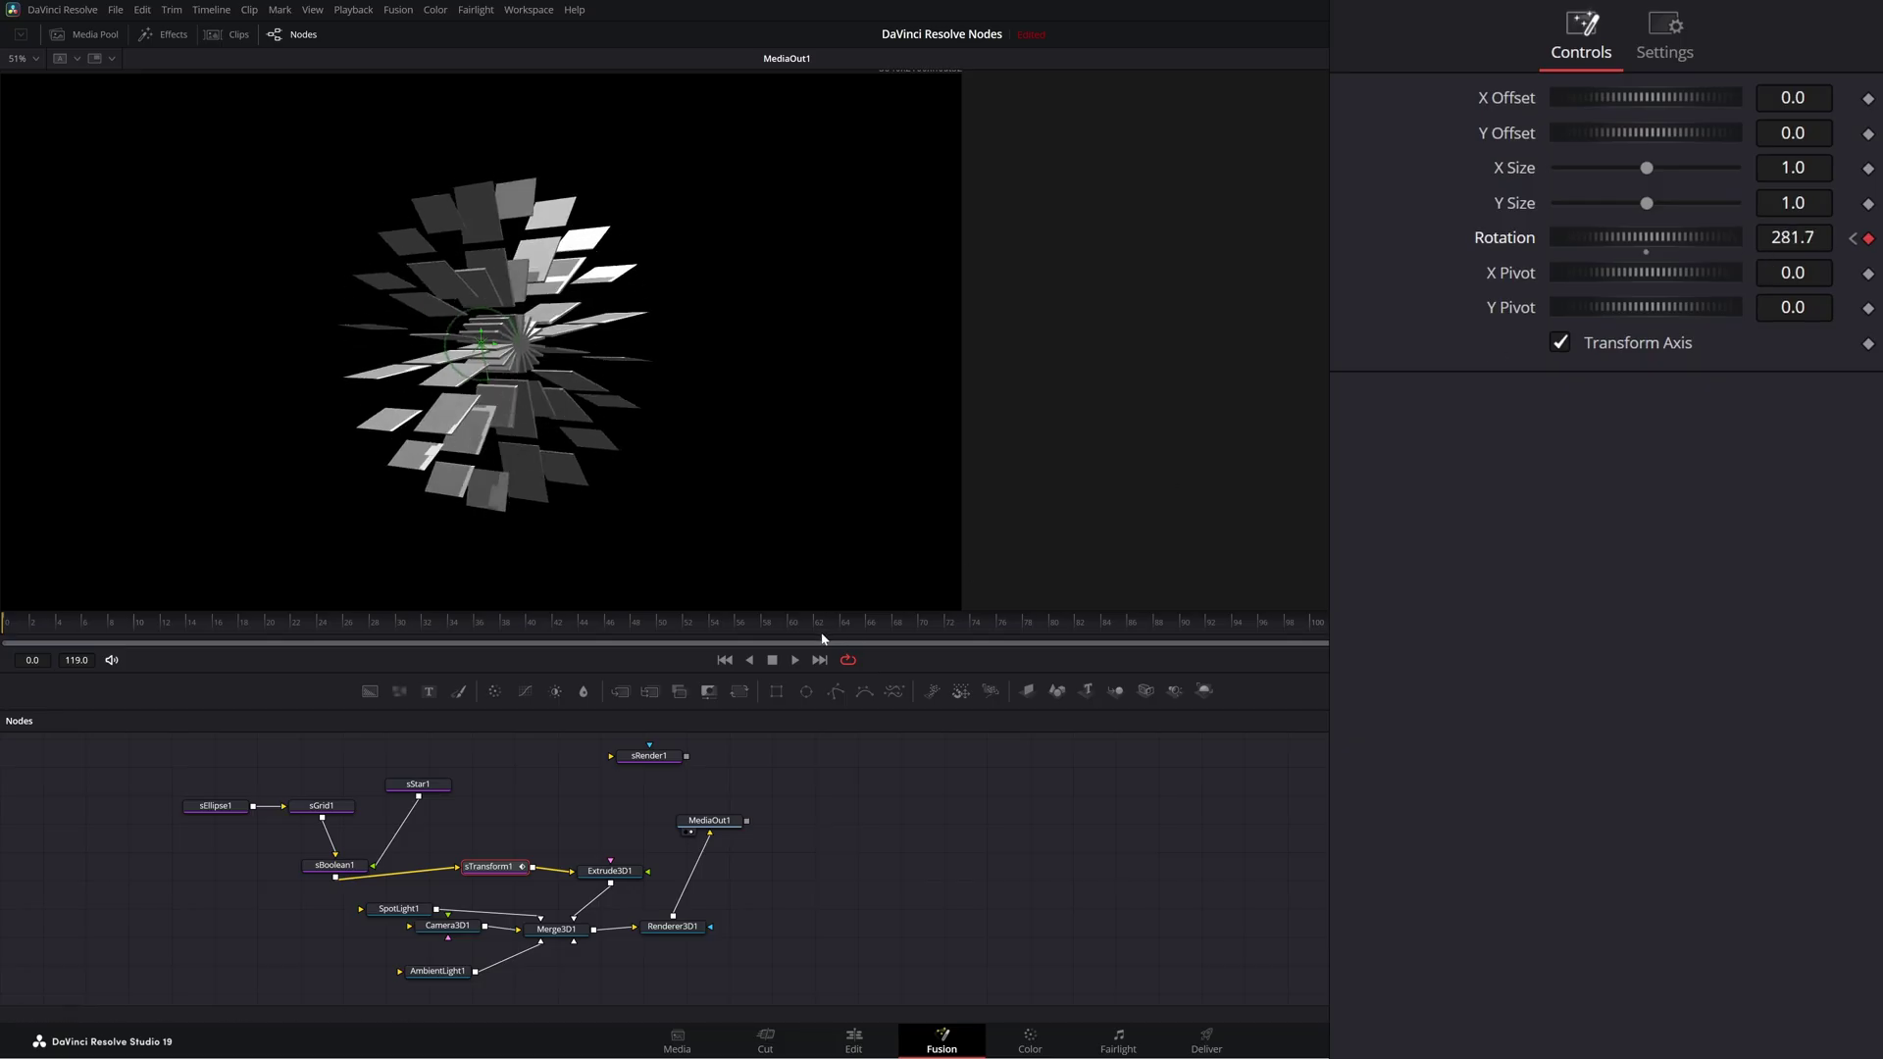
pyautogui.click(726, 662)
pyautogui.click(797, 660)
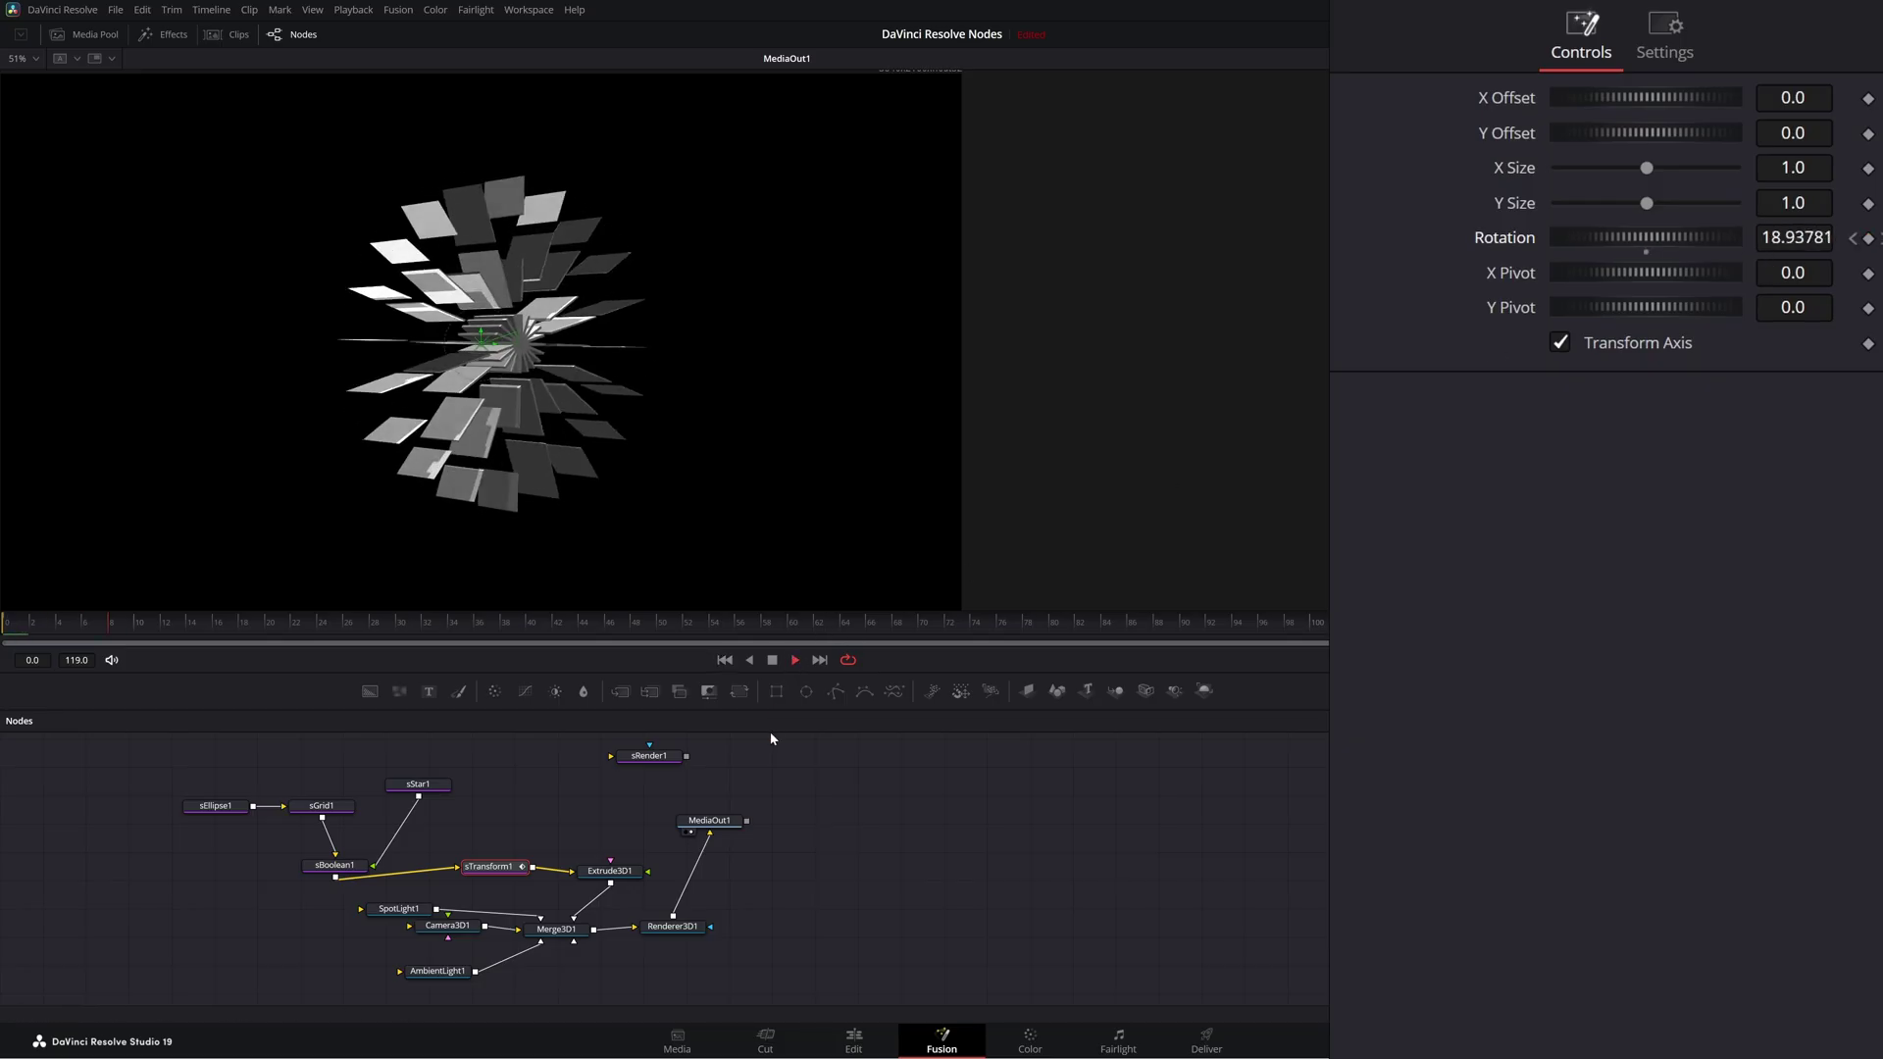
pyautogui.scroll(3, 583, 469)
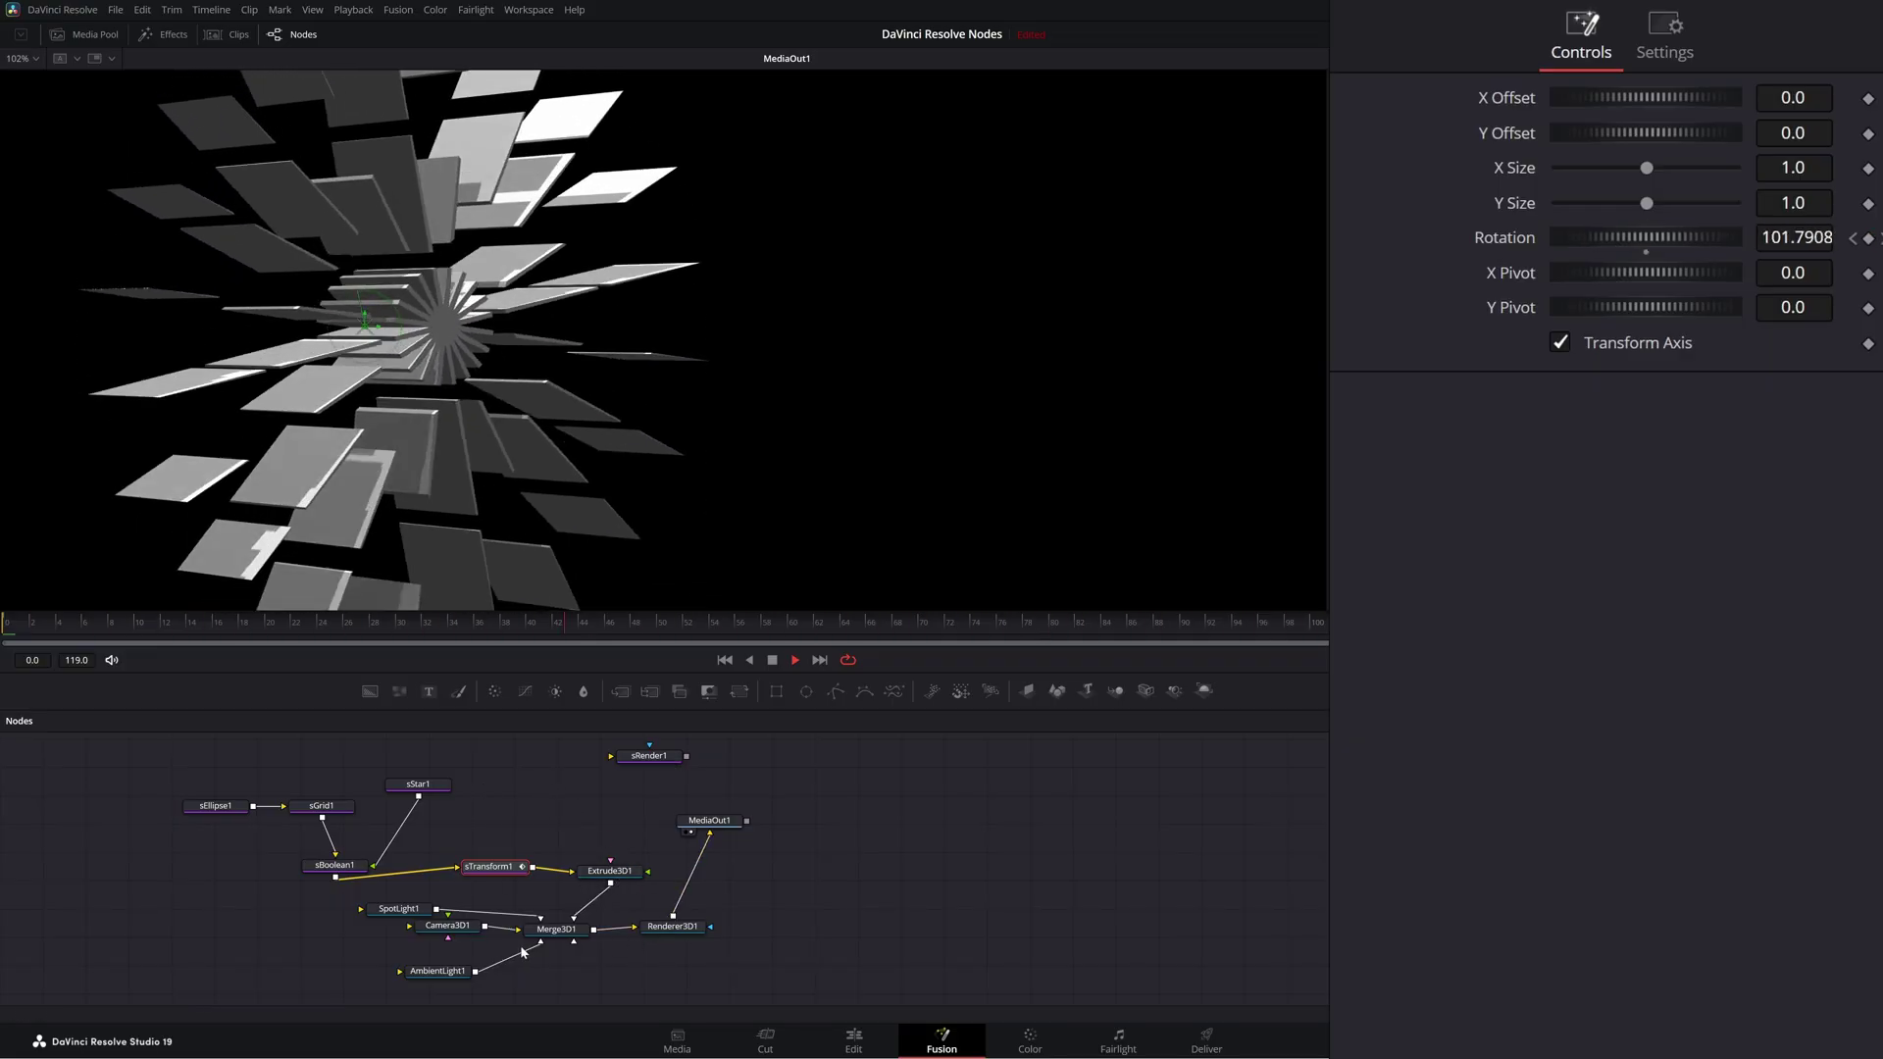
# Step: Override Extrude3D1's diffuse colour with saturated yellow and lower its specular exponent to 4.8
pyautogui.click(610, 871)
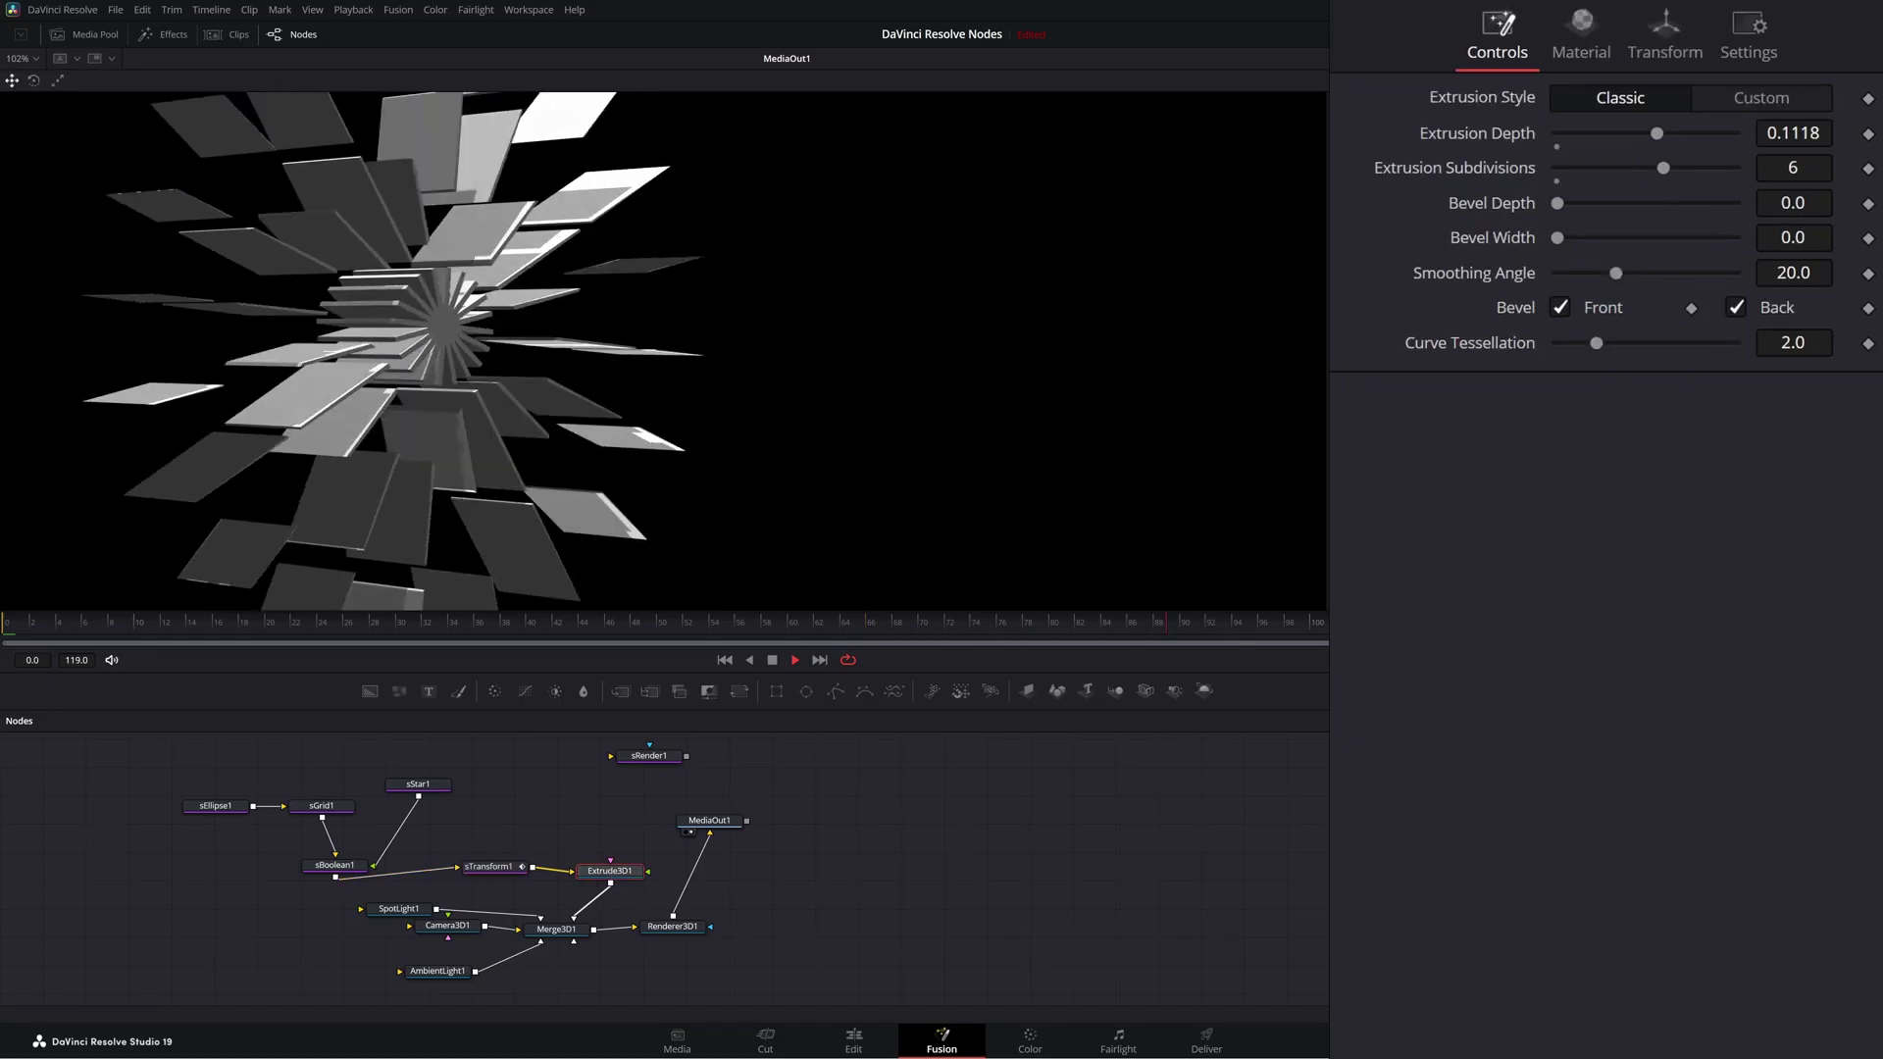
pyautogui.click(1587, 22)
pyautogui.click(1560, 97)
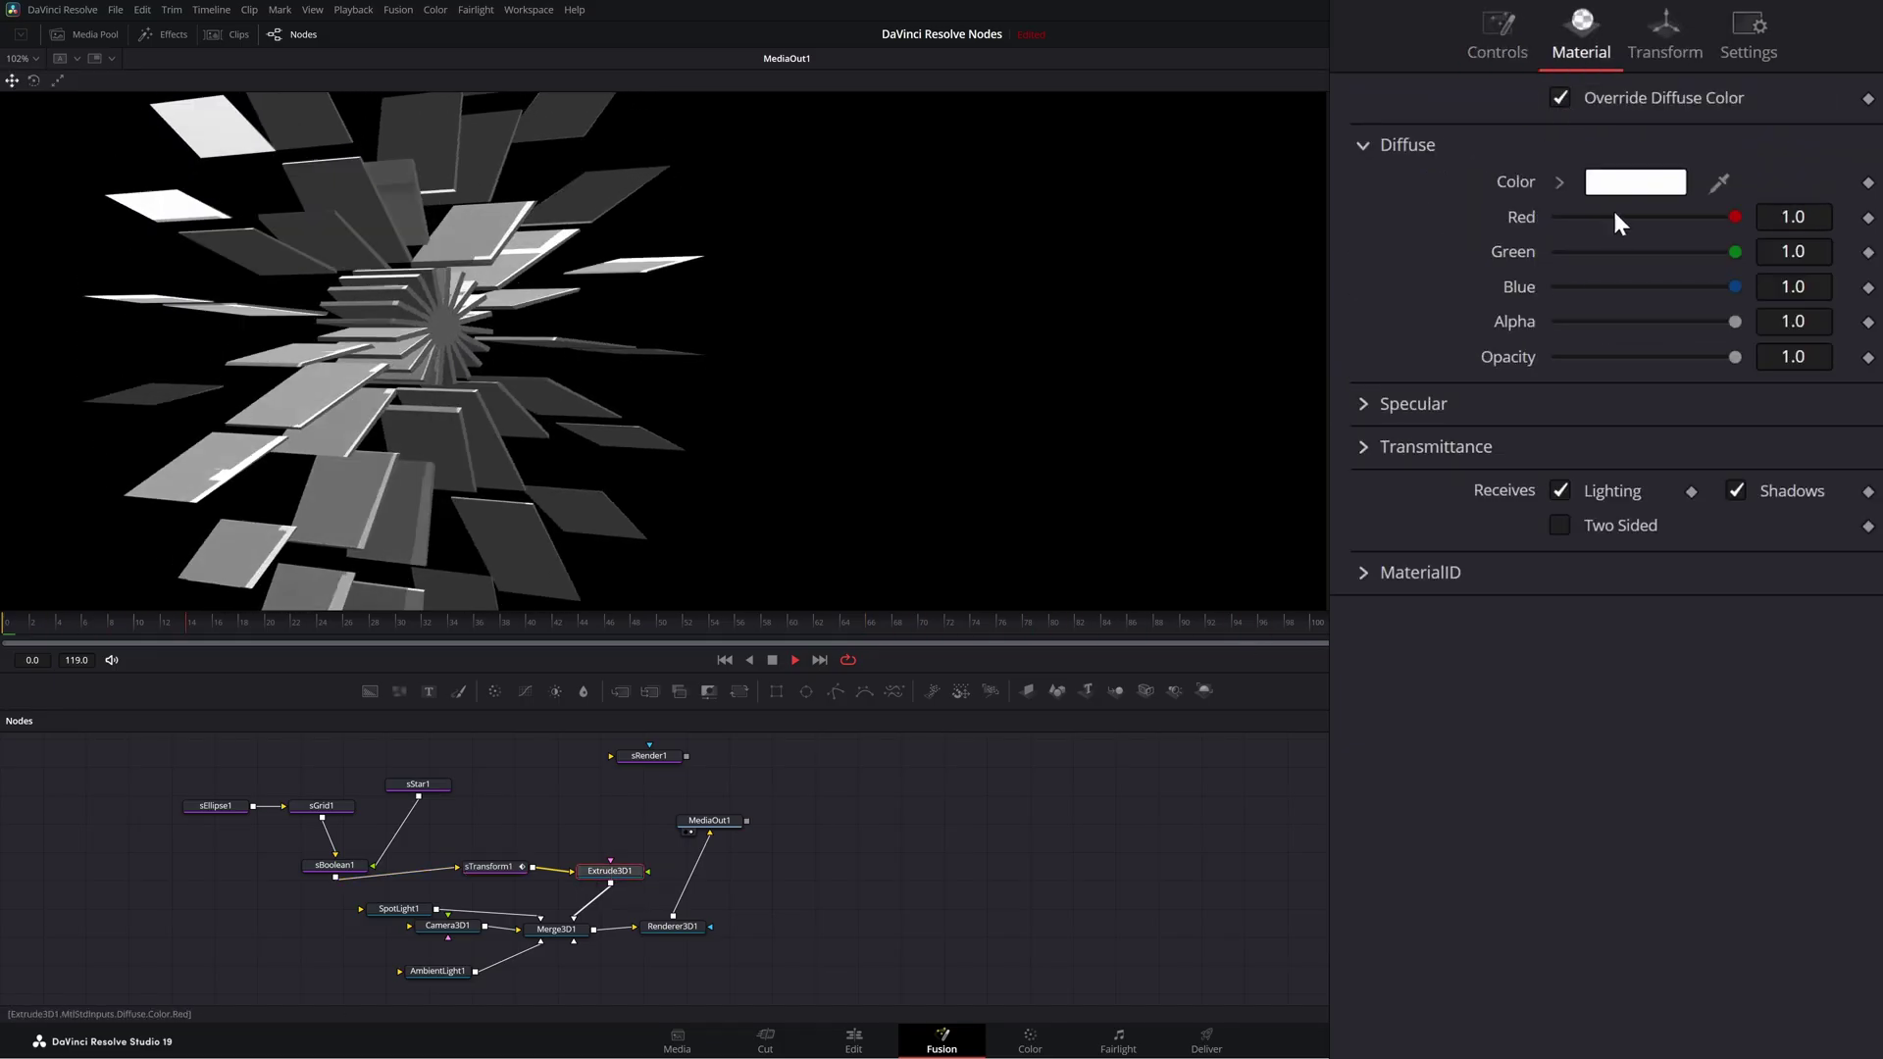
pyautogui.click(1620, 181)
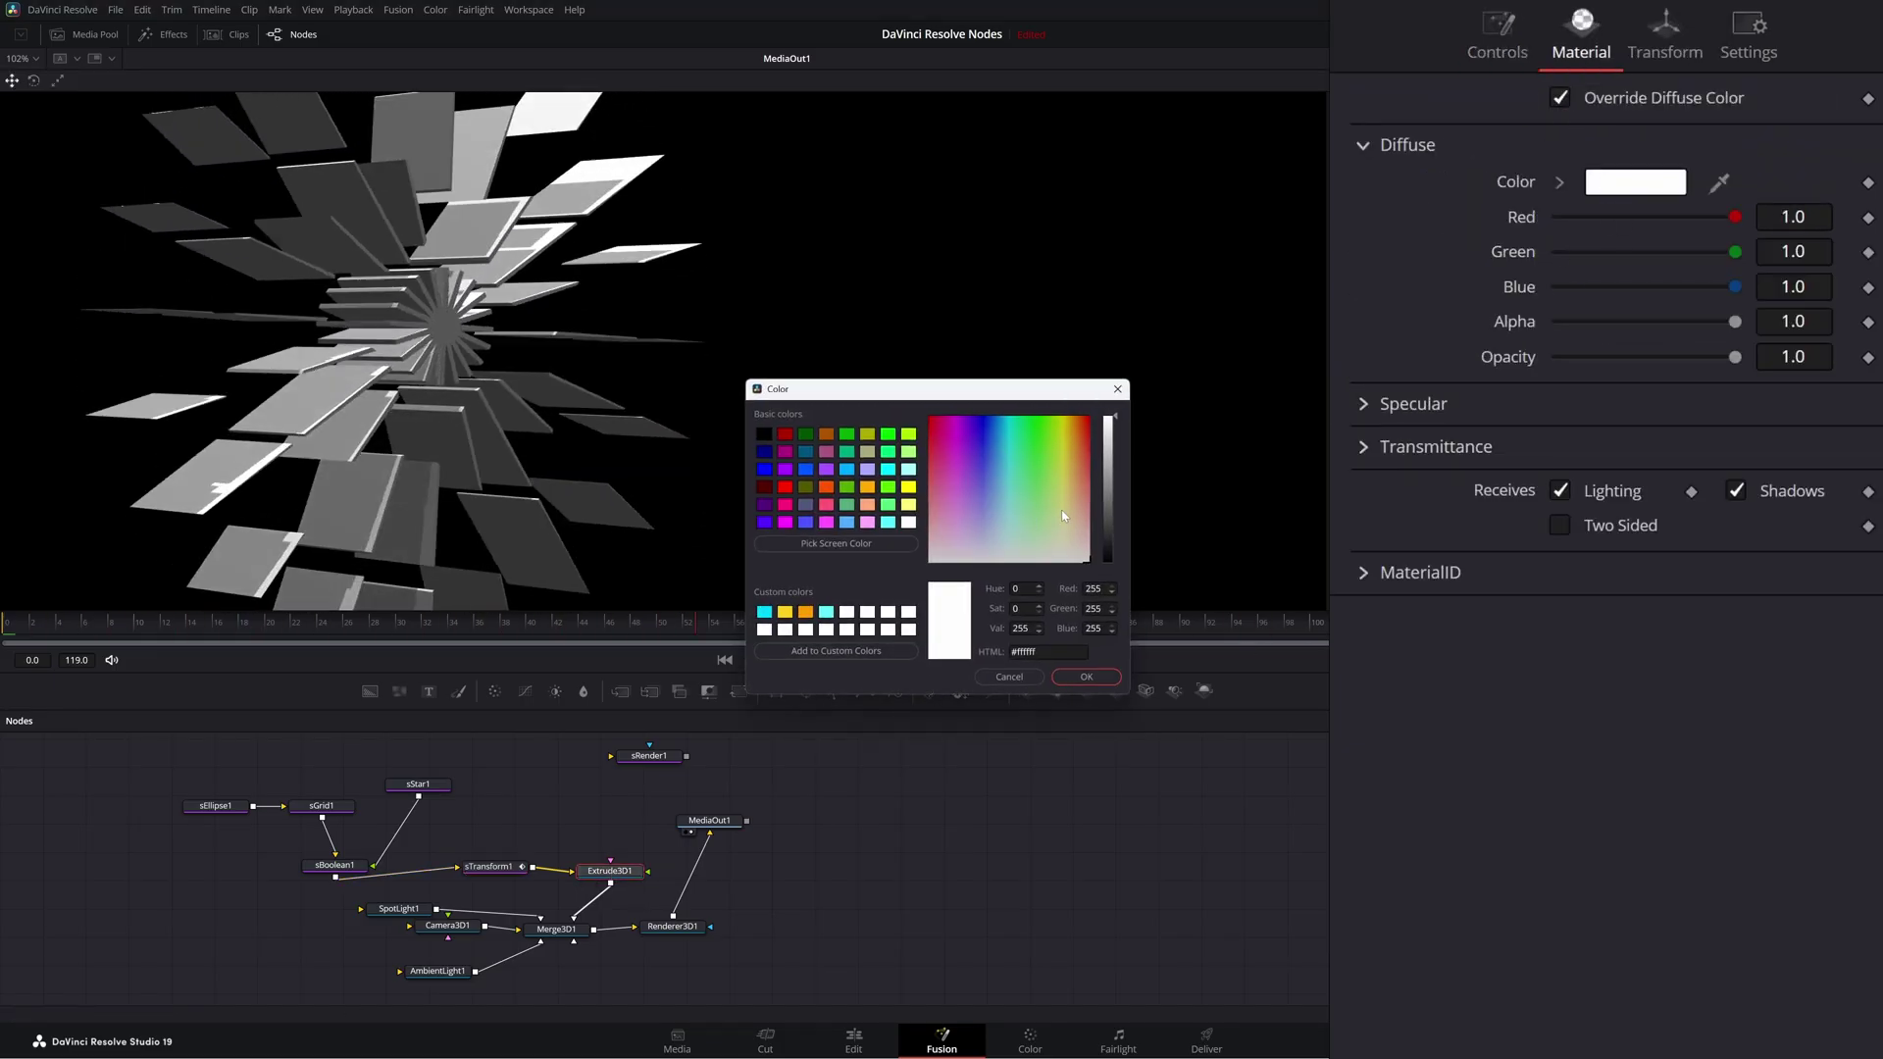
pyautogui.click(1057, 503)
pyautogui.moveTo(1058, 510); pyautogui.dragTo(1064, 443)
pyautogui.click(1087, 677)
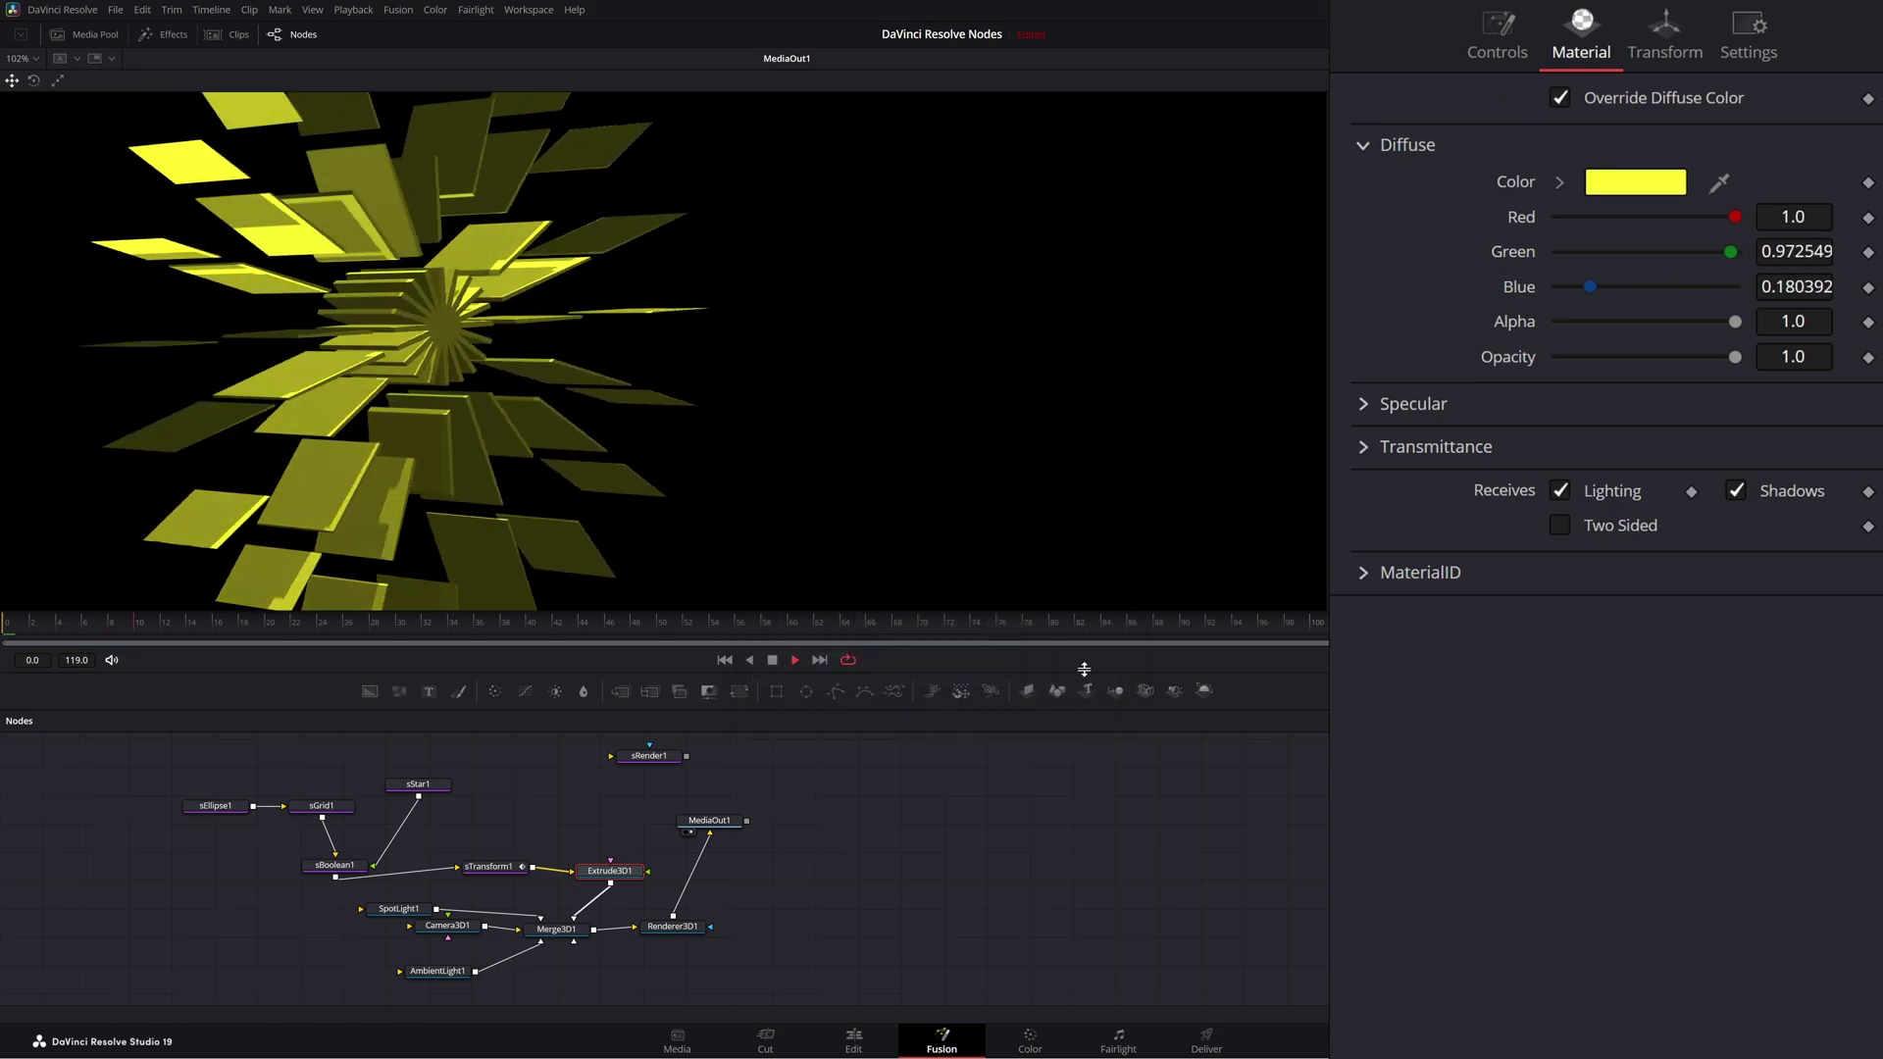
pyautogui.click(1363, 404)
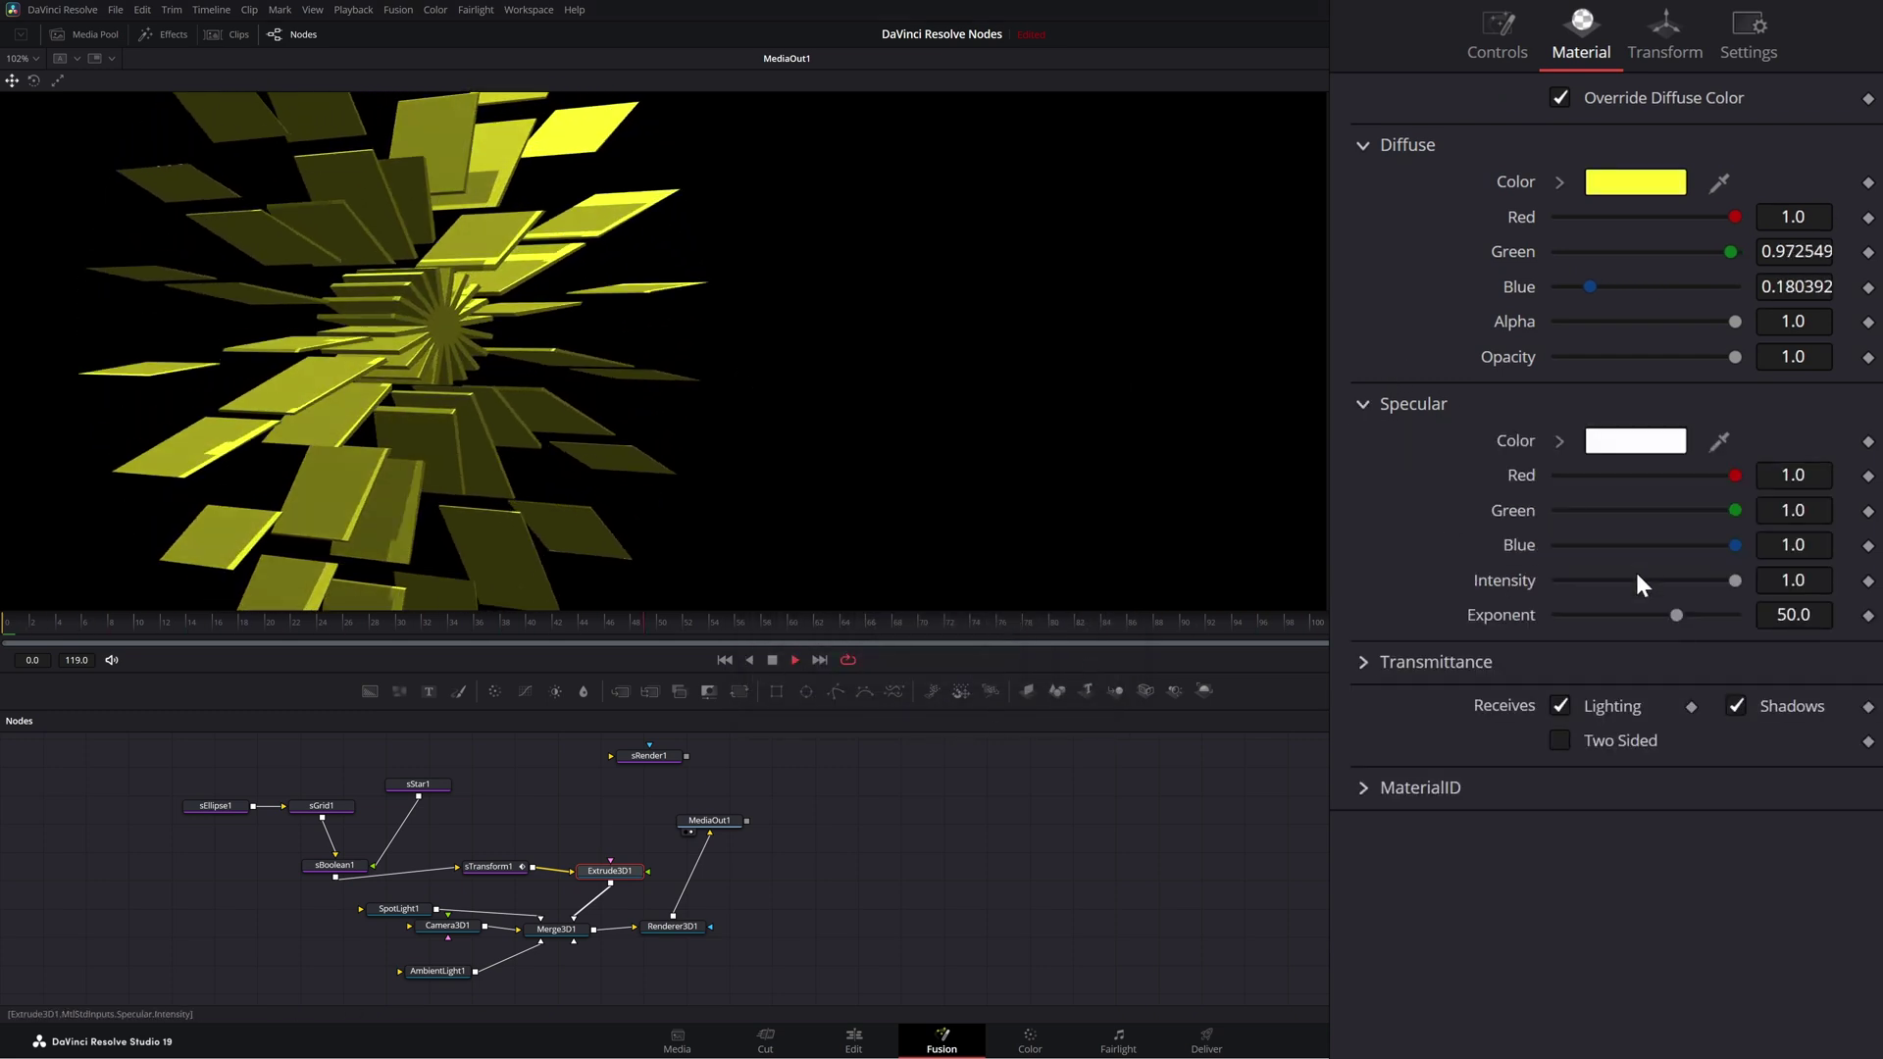
pyautogui.moveTo(1677, 615); pyautogui.dragTo(1573, 614)
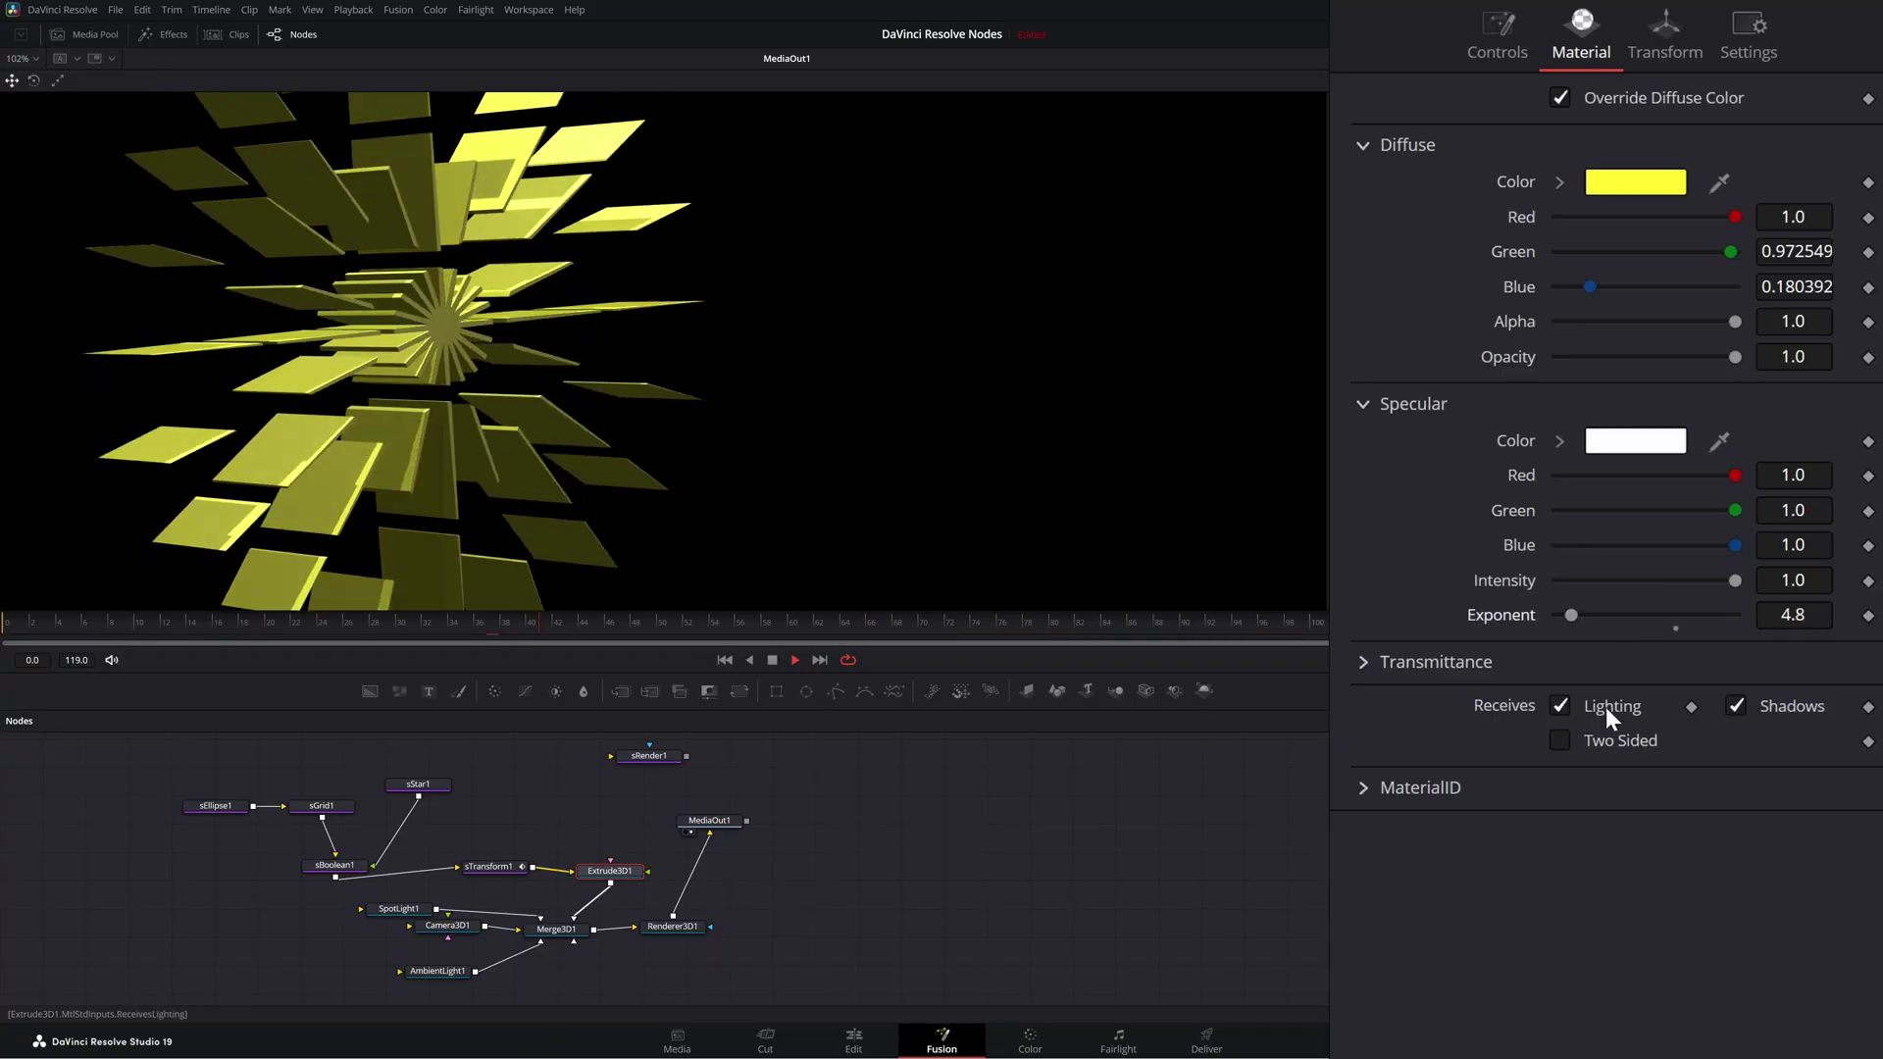